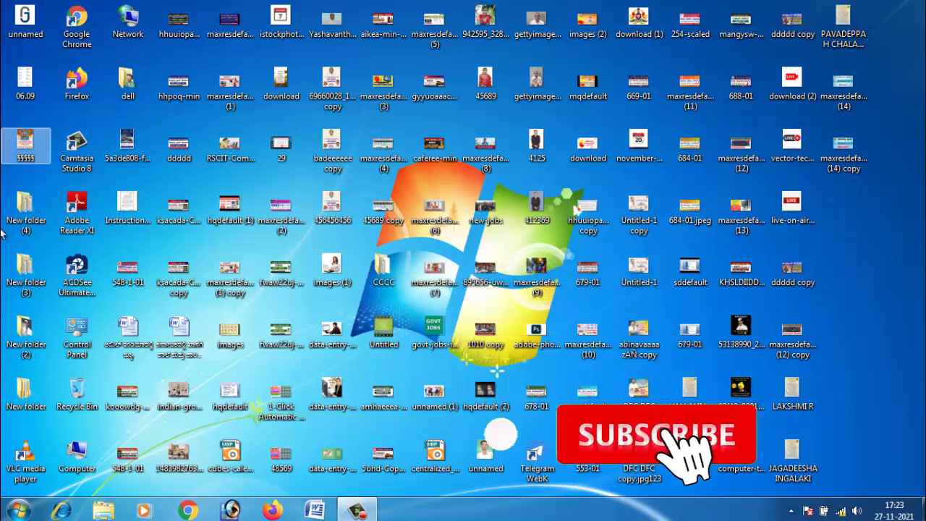
# Open the Windows 7 Start menu from the desktop.
pyautogui.press('super')
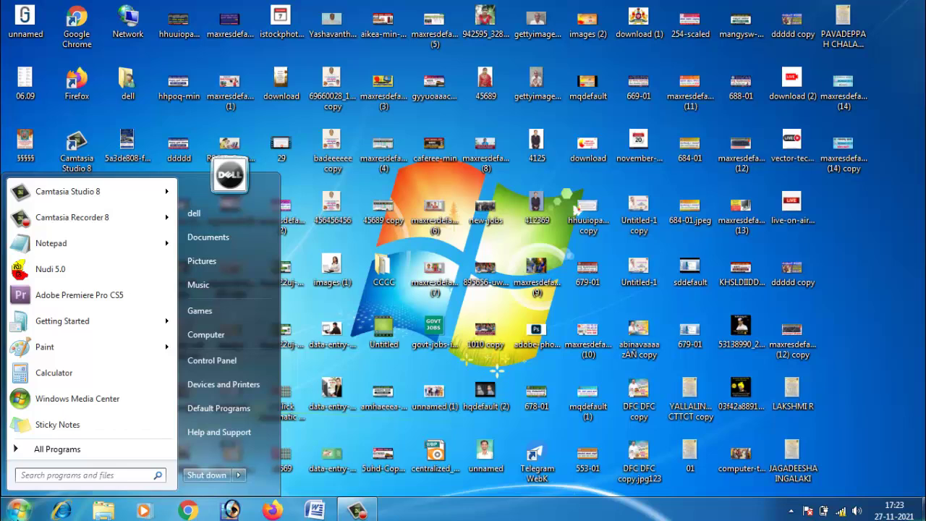
# Launch Adobe Photoshop 7.0 from the Start menu's All Programs list.
pyautogui.press('super')
pyautogui.press('super')
pyautogui.click(55, 455)
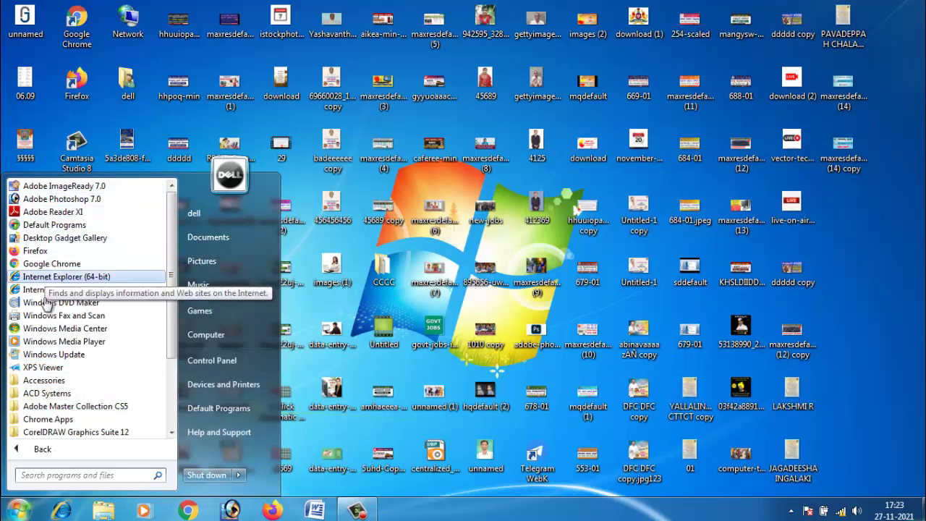
pyautogui.click(42, 450)
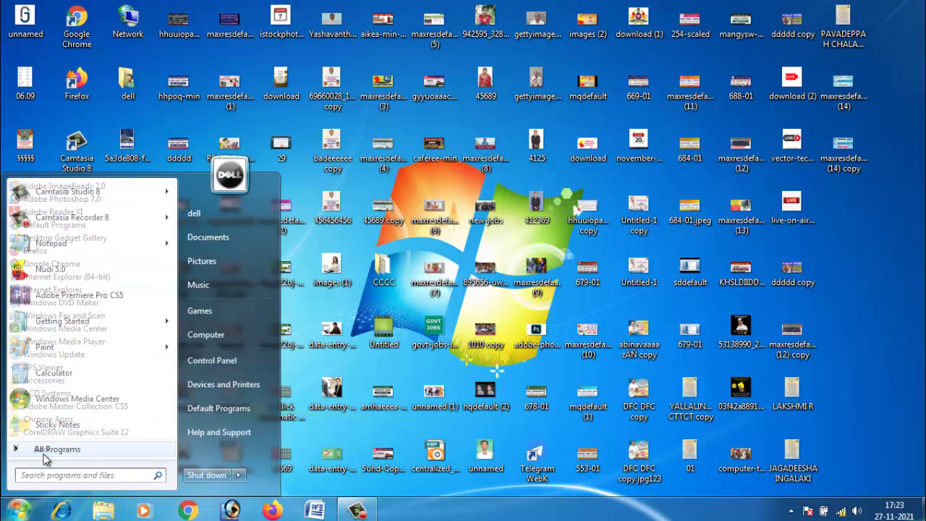
pyautogui.click(45, 454)
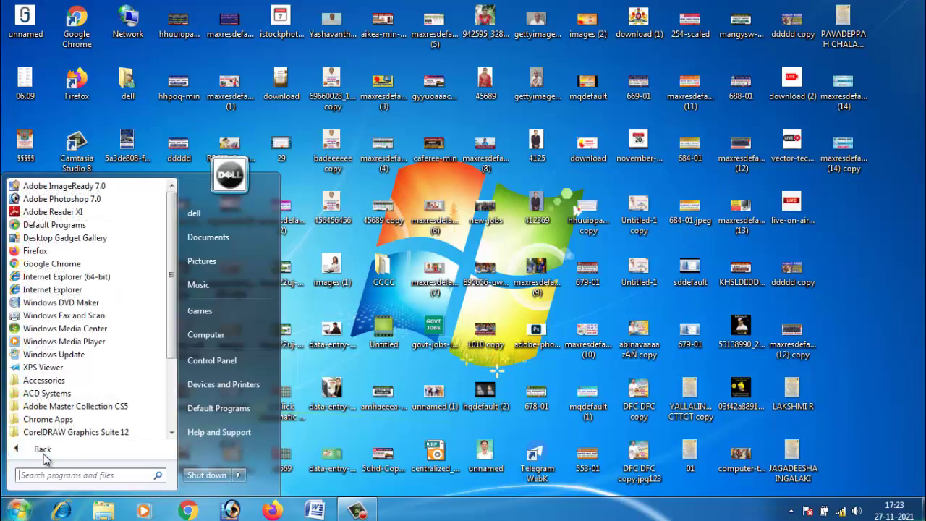
pyautogui.click(69, 210)
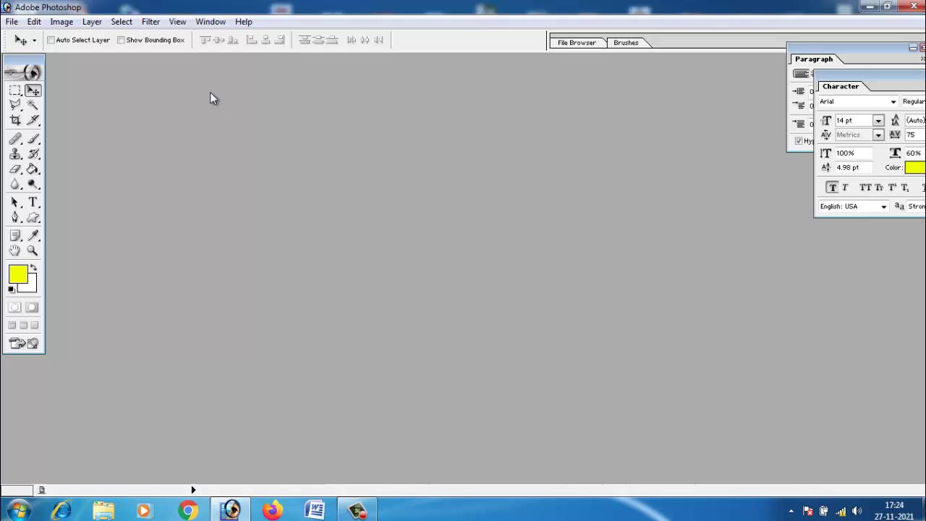
# Open the woman-in-red-scarf portrait JPG from the Desktop and maximize its window.
pyautogui.click(11, 22)
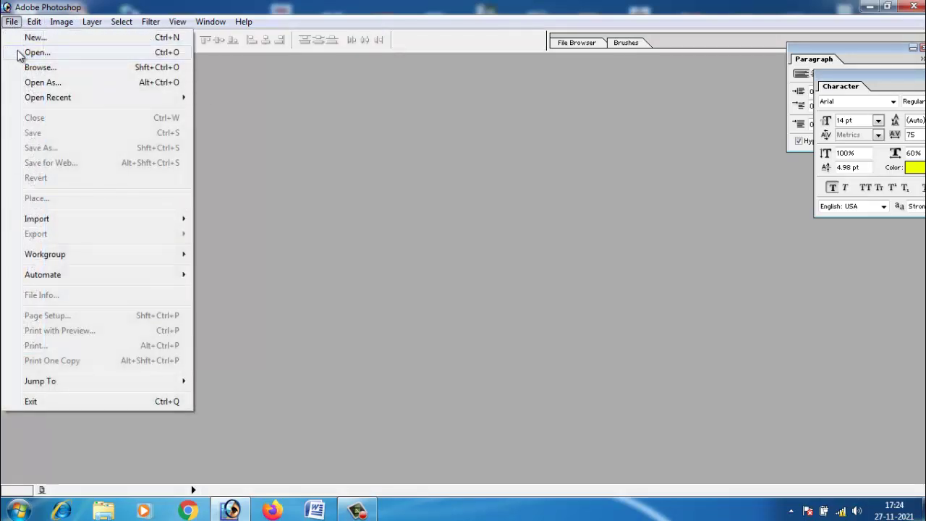
pyautogui.click(22, 52)
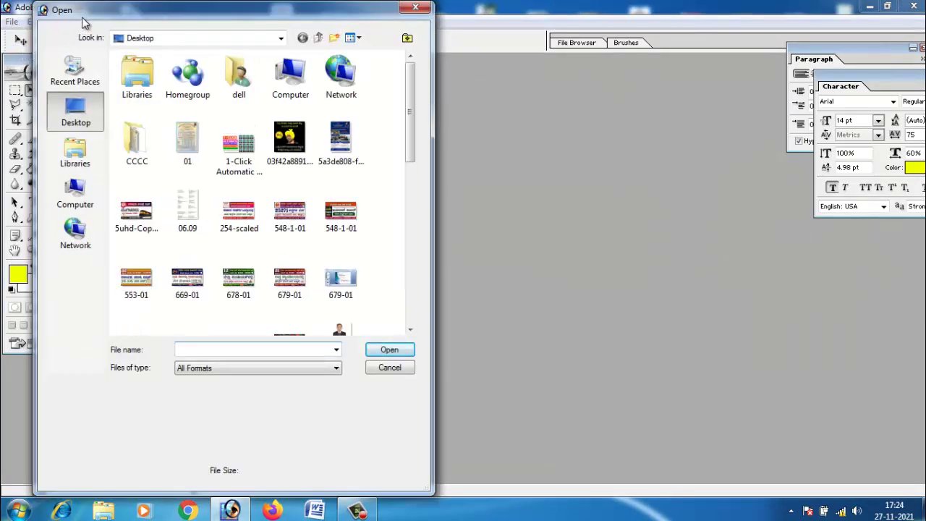
pyautogui.moveTo(218, 9); pyautogui.dragTo(365, 19)
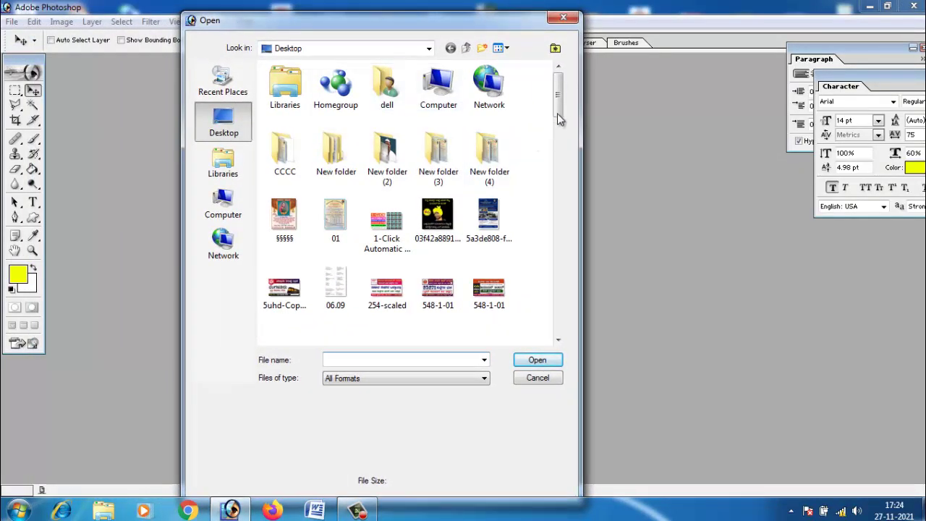
pyautogui.moveTo(559, 98)
pyautogui.mouseDown()
pyautogui.moveTo(557, 183)
pyautogui.moveTo(557, 161)
pyautogui.mouseUp()
pyautogui.click(272, 139)
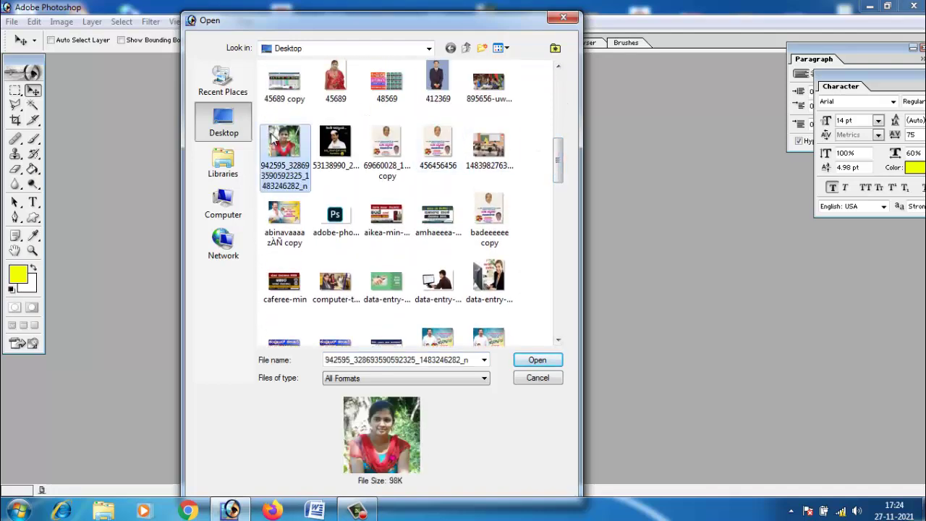
pyautogui.click(538, 362)
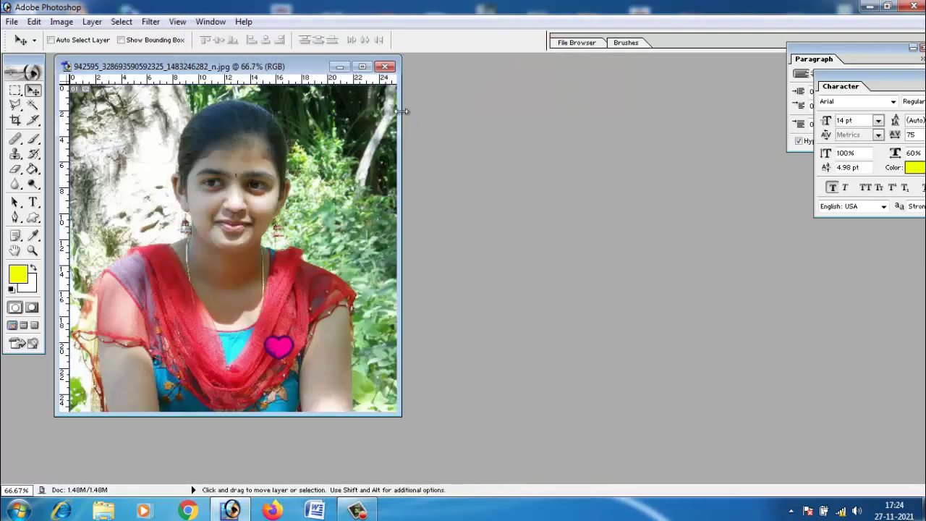
pyautogui.click(362, 66)
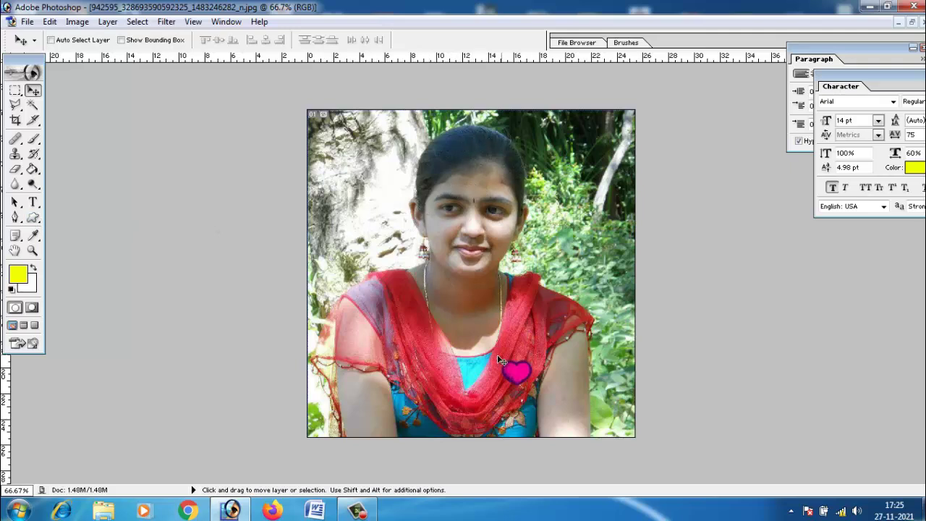
# Zoom the woman's photo to 200% and scroll to her head and hair edges.
pyautogui.click(33, 252)
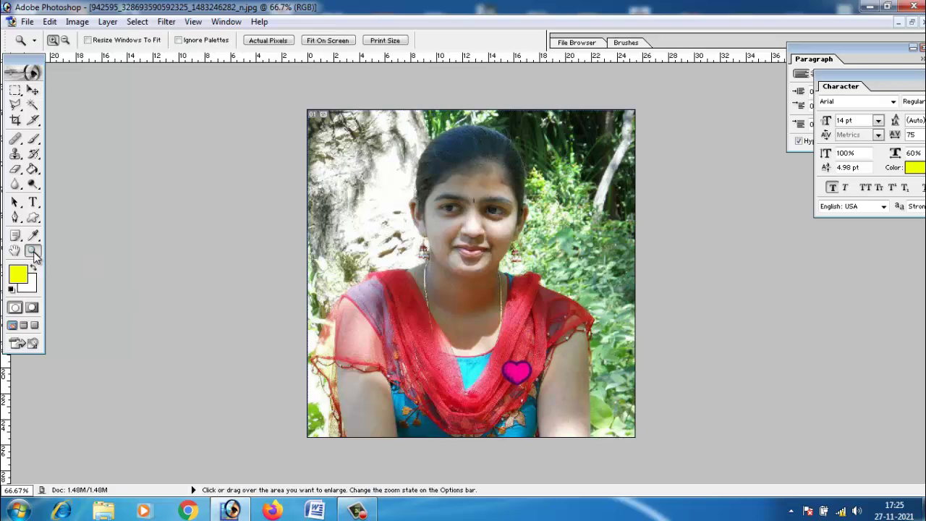
pyautogui.click(417, 287)
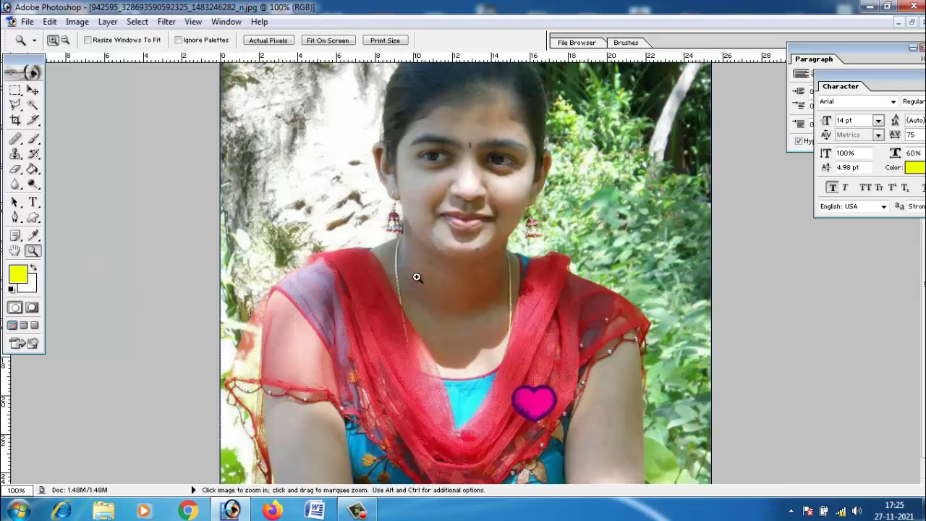
pyautogui.click(418, 277)
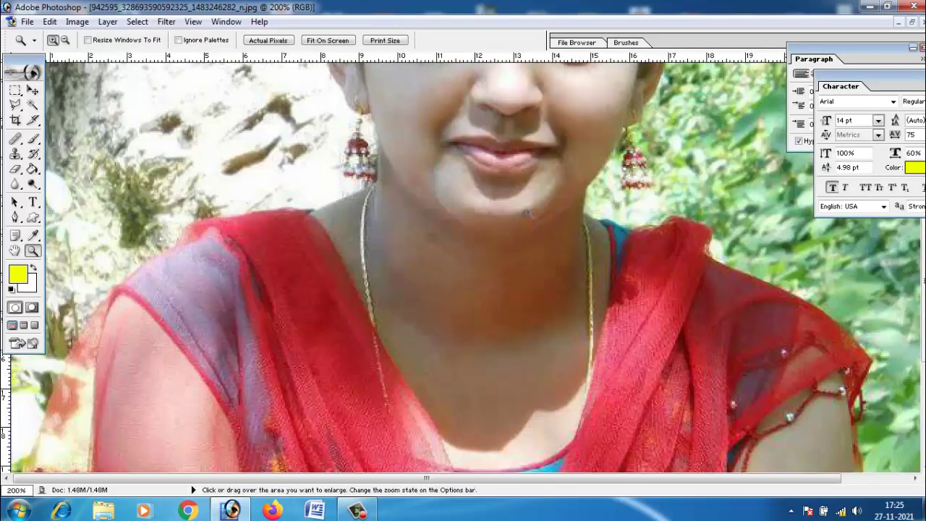
pyautogui.scroll(5, 557, 143)
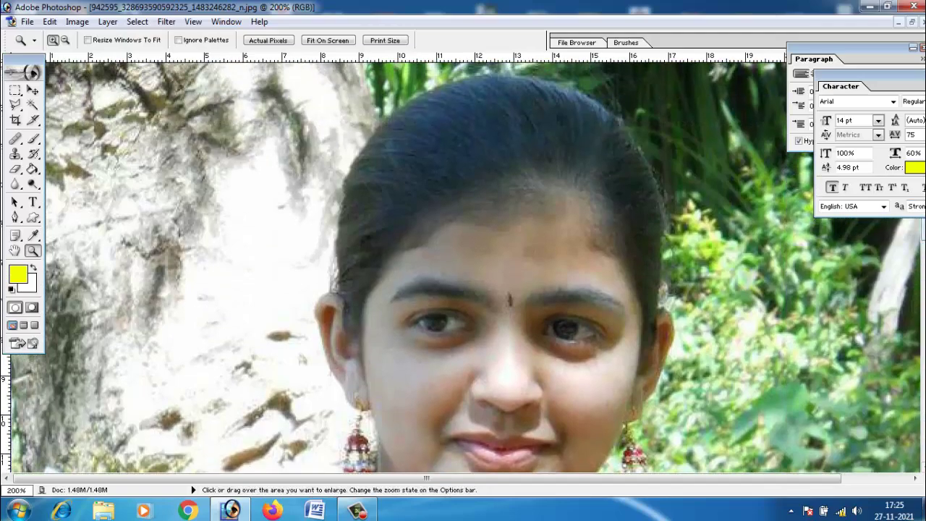
pyautogui.moveTo(922, 230)
pyautogui.mouseDown()
pyautogui.moveTo(923, 376)
pyautogui.moveTo(918, 243)
pyautogui.mouseUp()
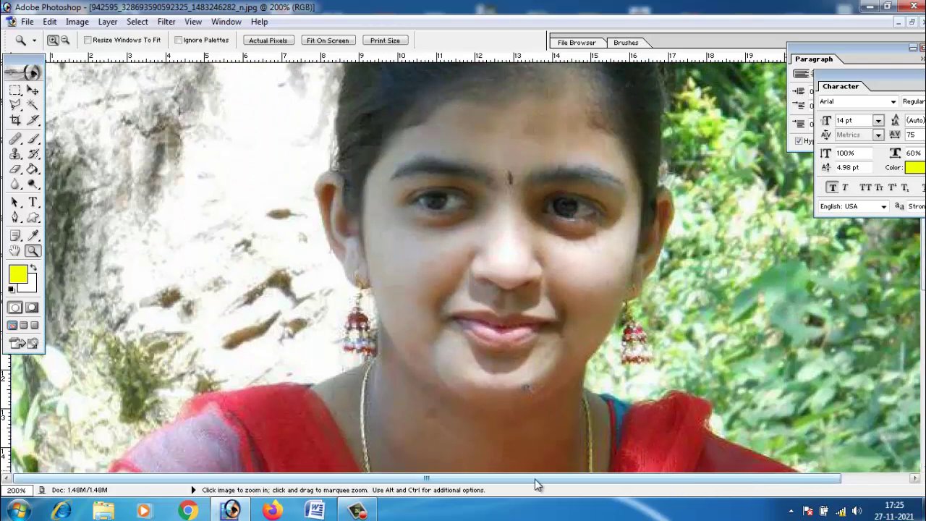
pyautogui.moveTo(535, 479)
pyautogui.mouseDown()
pyautogui.moveTo(709, 480)
pyautogui.moveTo(490, 481)
pyautogui.moveTo(711, 481)
pyautogui.moveTo(598, 477)
pyautogui.mouseUp()
pyautogui.scroll(3, 463, 268)
pyautogui.scroll(5, 463, 268)
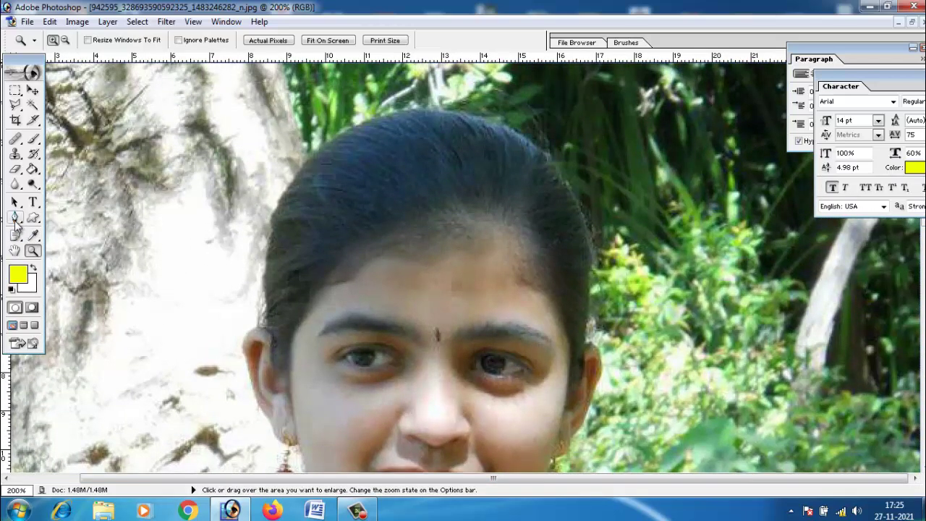
# Start a pen path at the top of the woman's head and curve it down her hair.
pyautogui.click(15, 219)
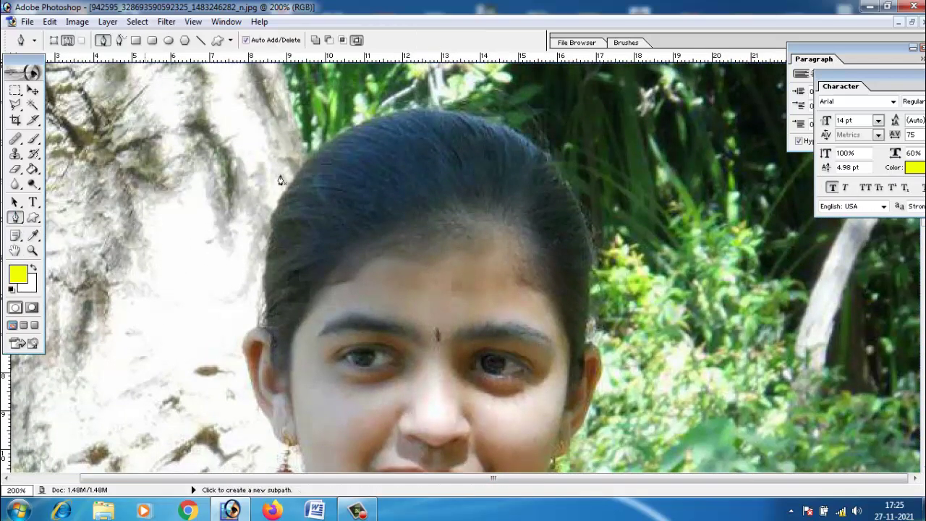
pyautogui.click(425, 114)
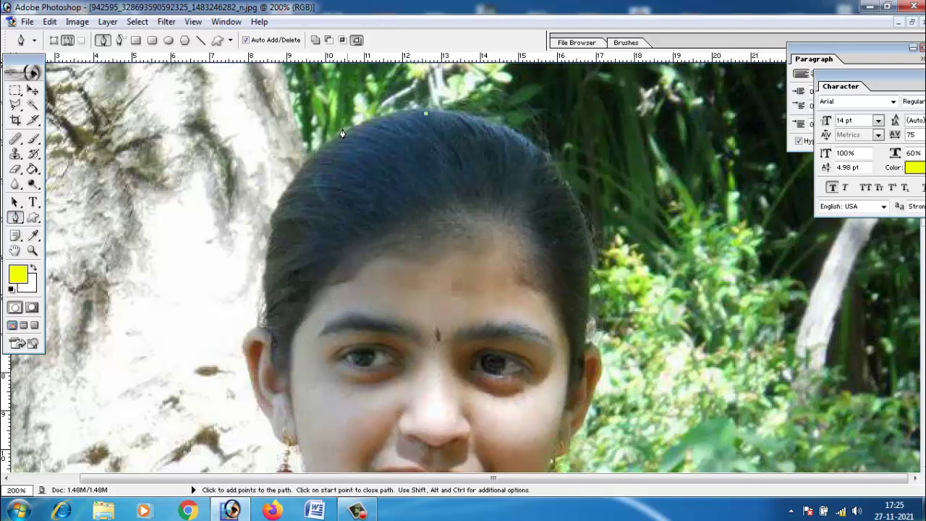
pyautogui.moveTo(309, 163); pyautogui.dragTo(278, 207)
pyautogui.moveTo(307, 241); pyautogui.dragTo(319, 153)
pyautogui.moveTo(310, 198)
pyautogui.mouseDown()
pyautogui.moveTo(308, 235)
pyautogui.moveTo(309, 204)
pyautogui.mouseUp()
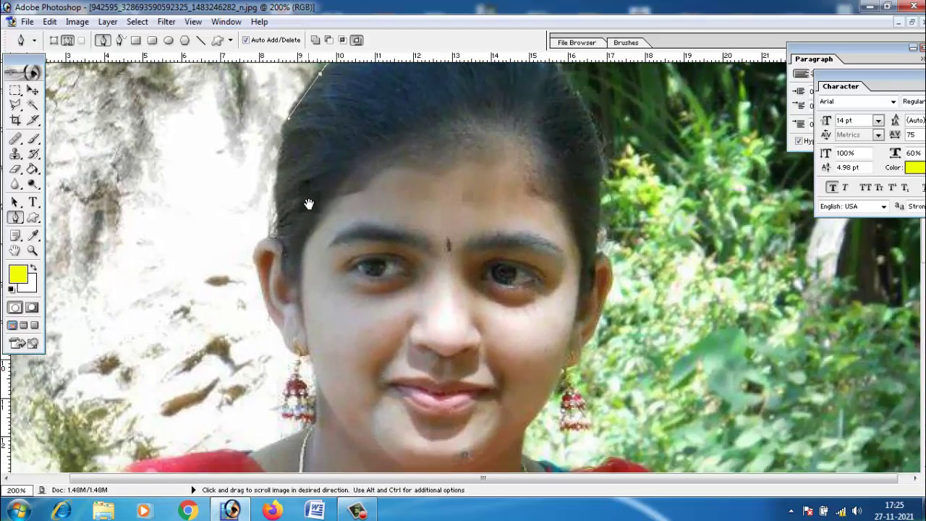
pyautogui.click(15, 251)
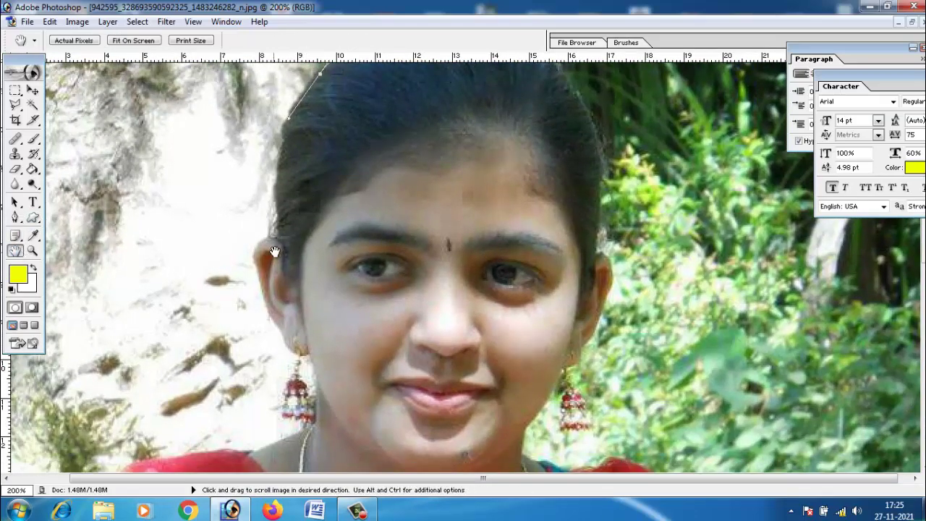
pyautogui.moveTo(277, 253); pyautogui.dragTo(258, 278)
pyautogui.click(14, 217)
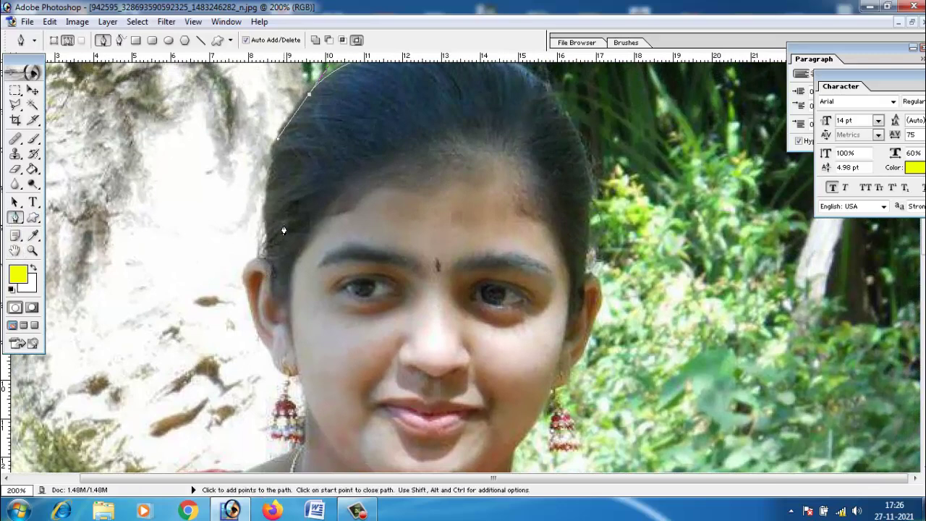
pyautogui.moveTo(267, 223); pyautogui.dragTo(275, 269)
# Continue the path past the ear and earring toward the neck, redoing misplaced points.
pyautogui.hotkey('ctrl', 'z')
pyautogui.moveTo(269, 196)
pyautogui.mouseDown()
pyautogui.moveTo(268, 258)
pyautogui.moveTo(269, 249)
pyautogui.mouseUp()
pyautogui.scroll(-3, 268, 262)
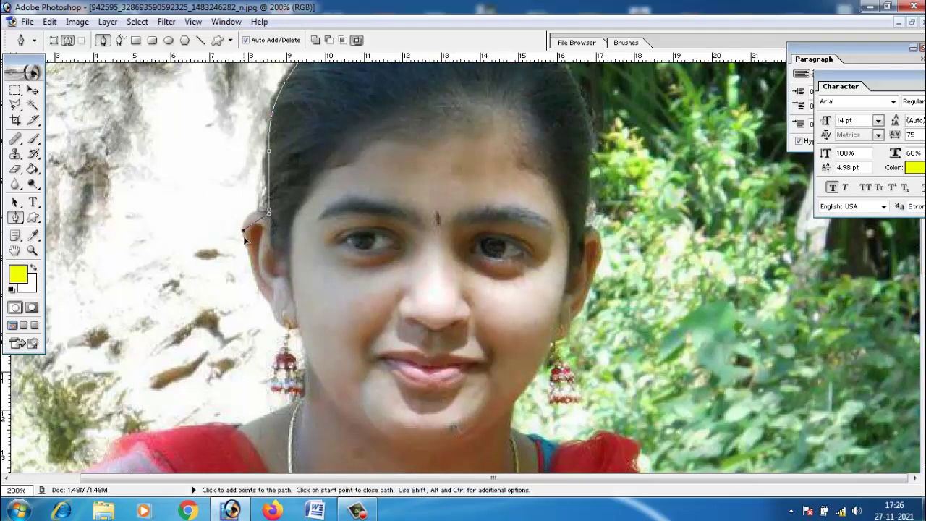
pyautogui.moveTo(245, 239)
pyautogui.mouseDown()
pyautogui.moveTo(256, 292)
pyautogui.moveTo(285, 275)
pyautogui.mouseUp()
pyautogui.hotkey('ctrl', 'z')
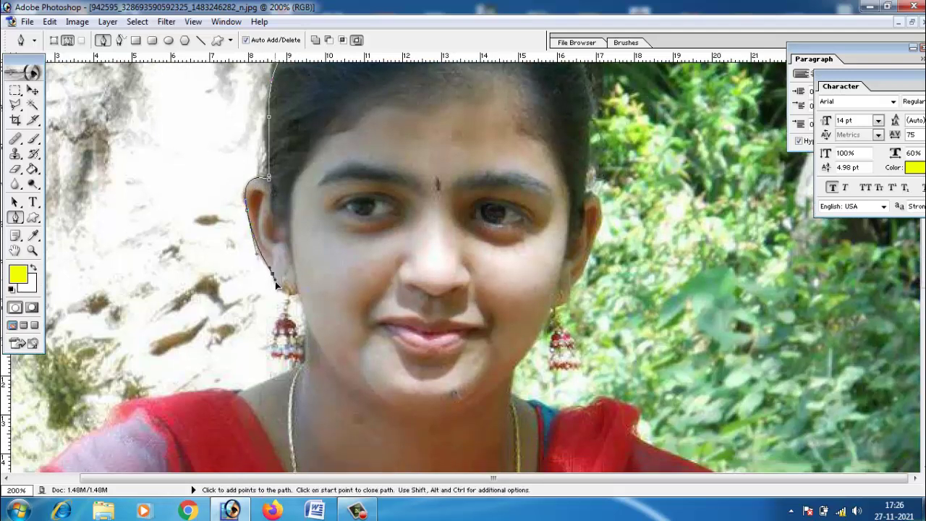
pyautogui.hotkey('ctrl', 'z')
pyautogui.click(273, 276)
pyautogui.moveTo(276, 293); pyautogui.dragTo(284, 294)
pyautogui.hotkey('ctrl', 'z')
pyautogui.scroll(-3, 275, 269)
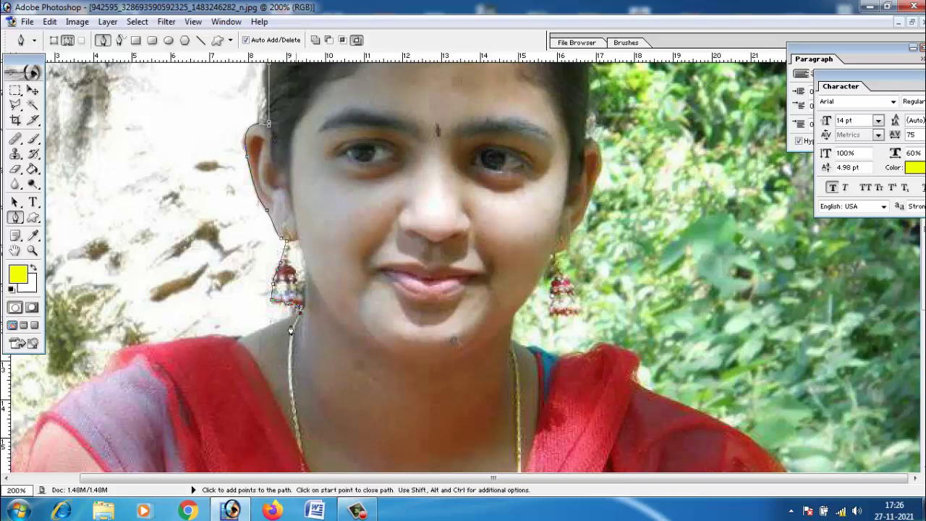
pyautogui.moveTo(289, 331); pyautogui.dragTo(323, 233)
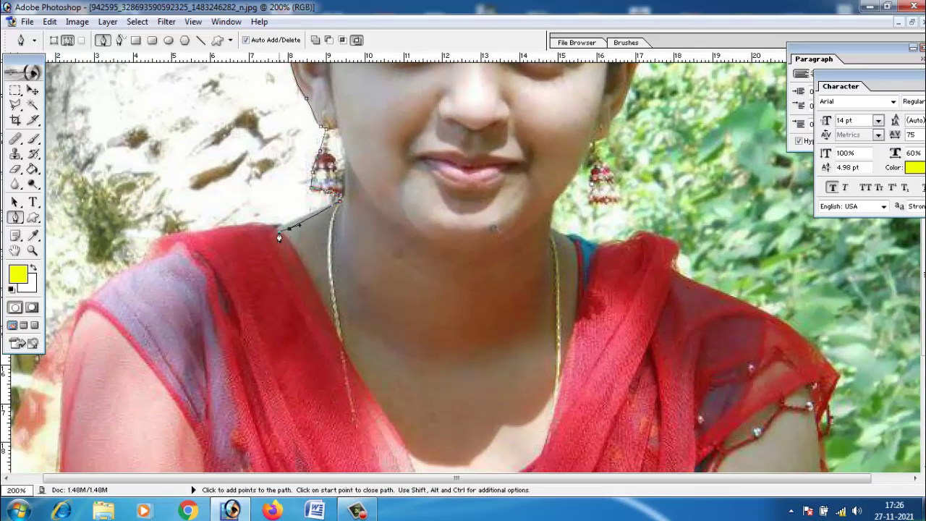
# Remove the shoulder segment and re-place a path point at the shoulder edge.
pyautogui.hotkey('ctrl', 'z')
pyautogui.moveTo(119, 288); pyautogui.dragTo(172, 205)
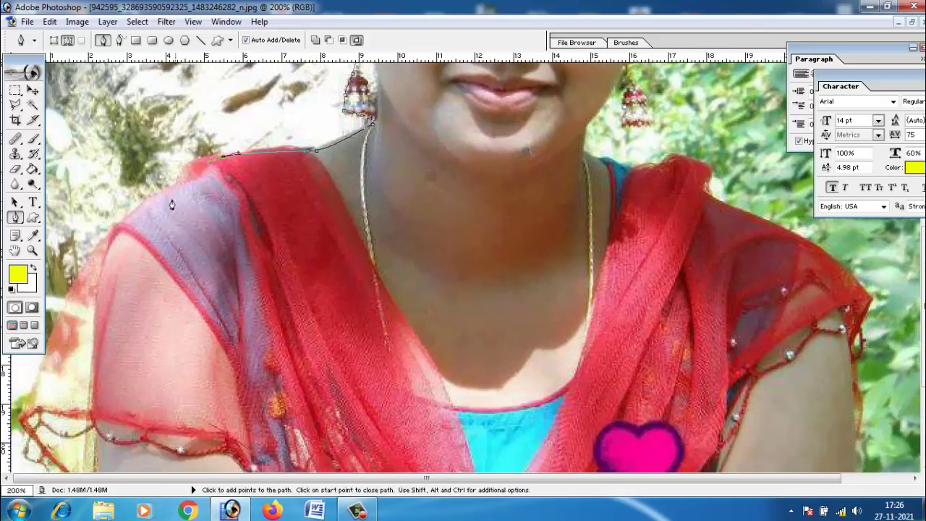
pyautogui.scroll(-2, 130, 216)
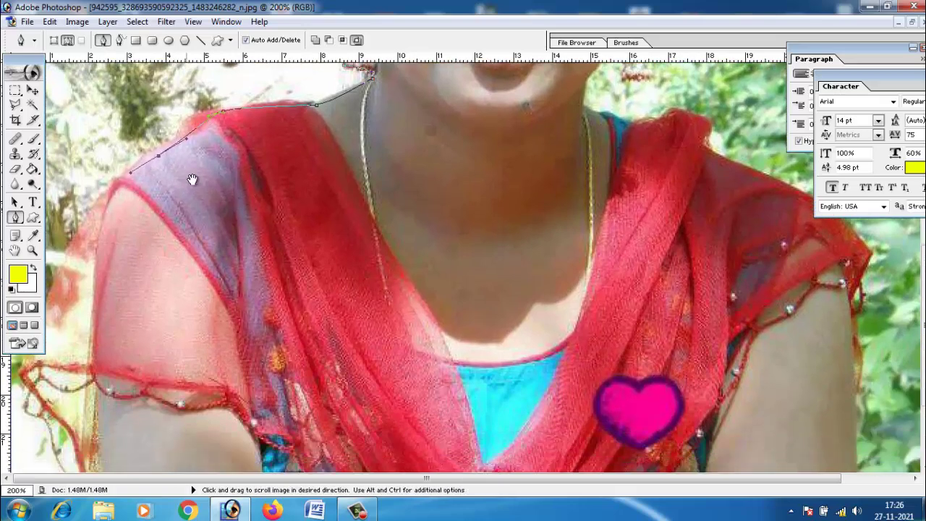
pyautogui.scroll(-2, 120, 188)
pyautogui.click(73, 223)
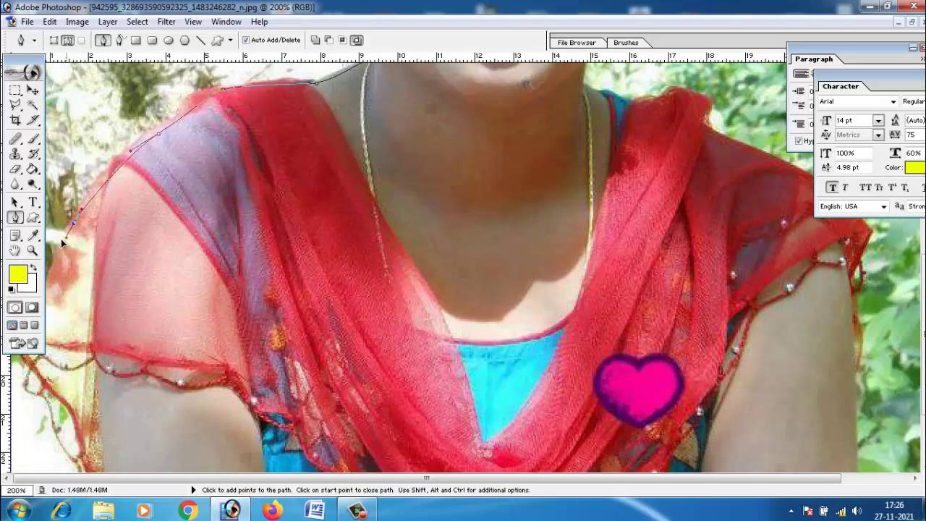
pyautogui.moveTo(99, 300); pyautogui.dragTo(220, 360)
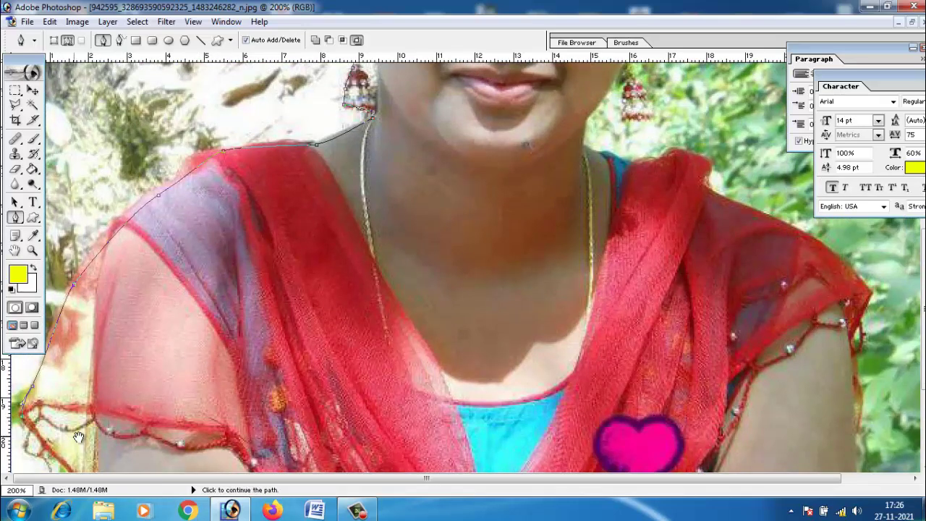
# Extend the path down the left arm edge and add a point along the right arm.
pyautogui.moveTo(36, 393)
pyautogui.mouseDown()
pyautogui.moveTo(174, 223)
pyautogui.moveTo(161, 373)
pyautogui.moveTo(160, 362)
pyautogui.mouseUp()
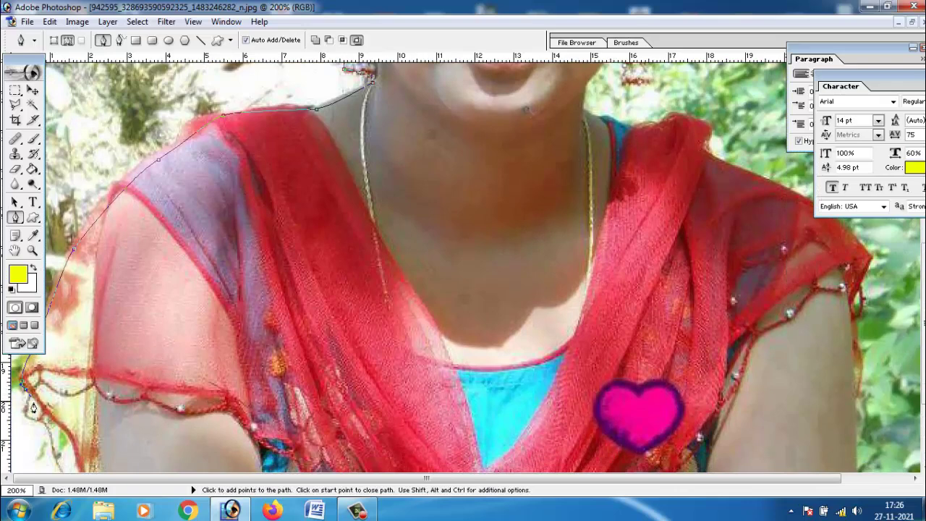
pyautogui.moveTo(46, 418); pyautogui.dragTo(45, 380)
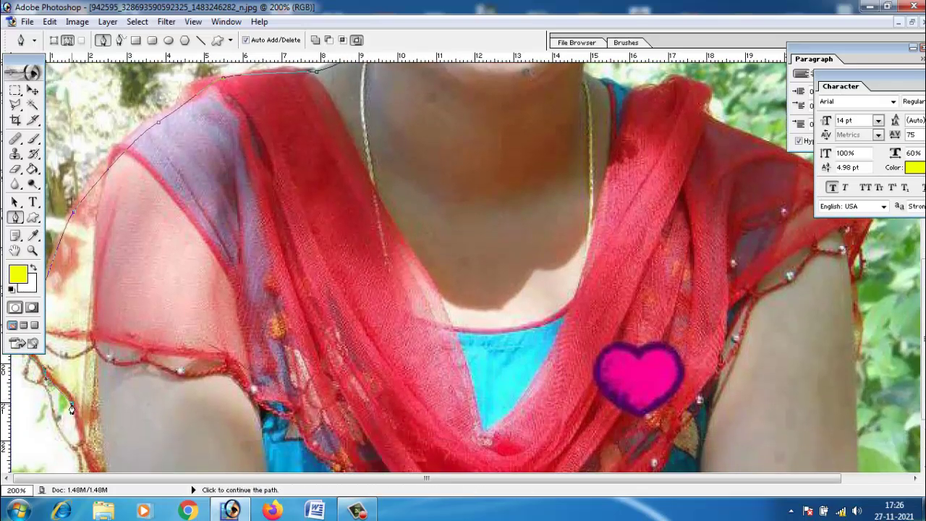
pyautogui.moveTo(105, 396)
pyautogui.mouseDown()
pyautogui.moveTo(105, 433)
pyautogui.moveTo(81, 345)
pyautogui.mouseUp()
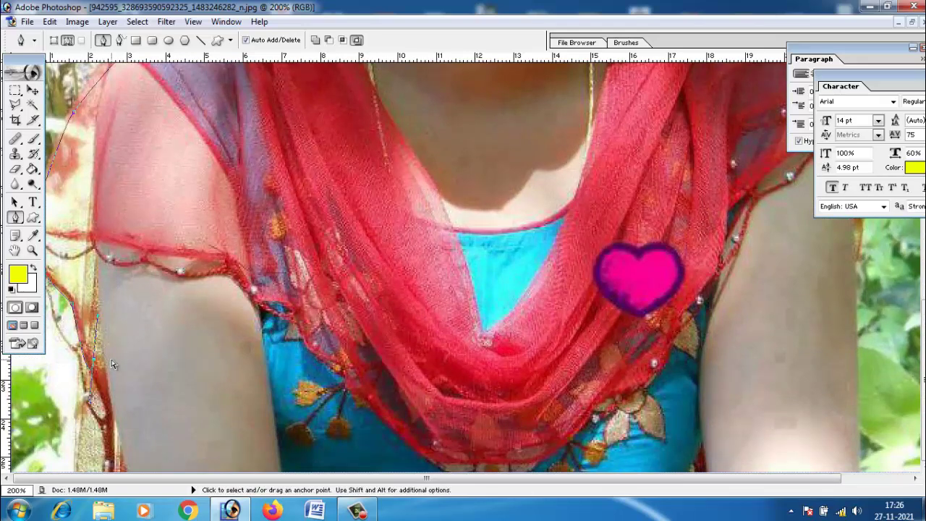
pyautogui.click(93, 388)
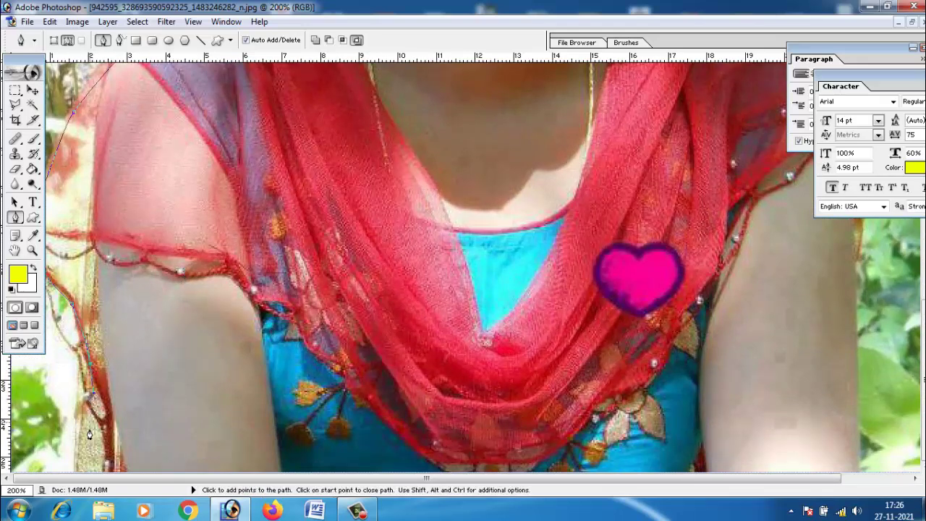
pyautogui.click(91, 440)
pyautogui.moveTo(429, 451); pyautogui.dragTo(357, 448)
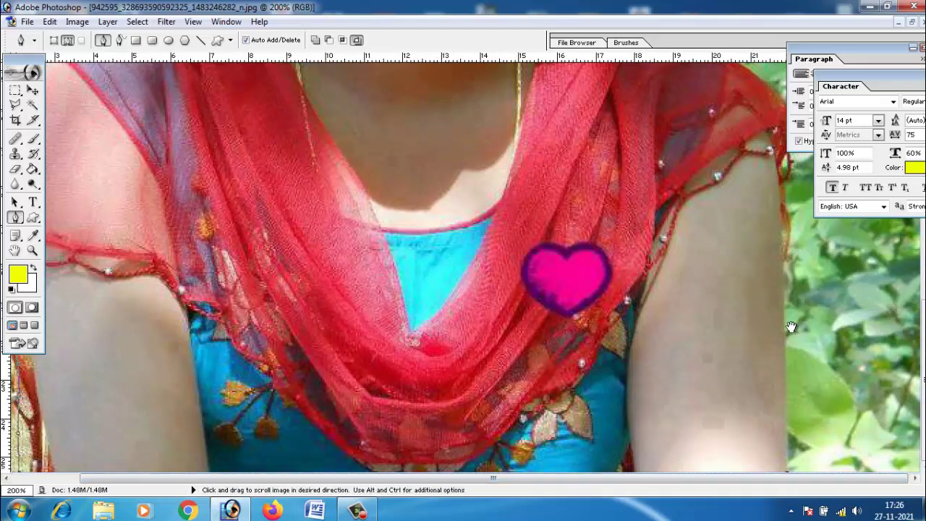
pyautogui.scroll(3, 791, 406)
pyautogui.click(785, 356)
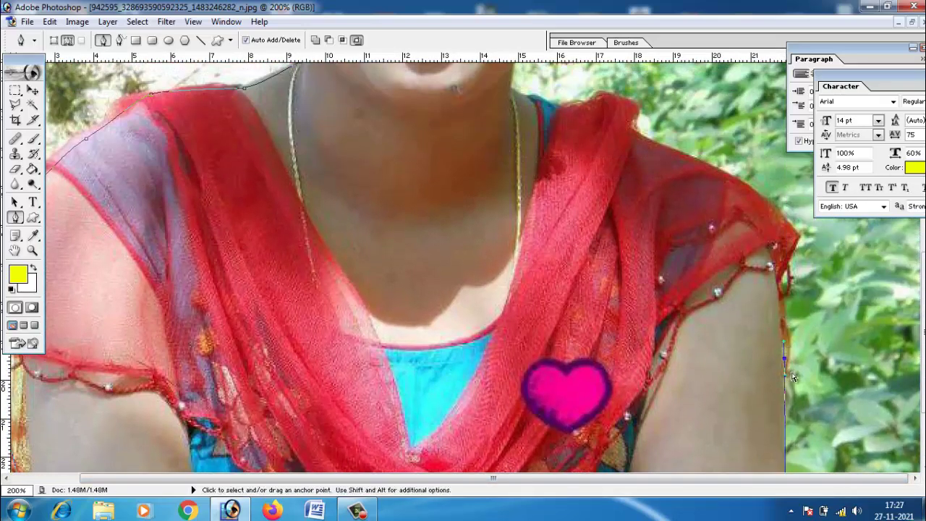
# Remove the misplaced point and continue the outline beside the right earring.
pyautogui.hotkey('ctrl', 'z')
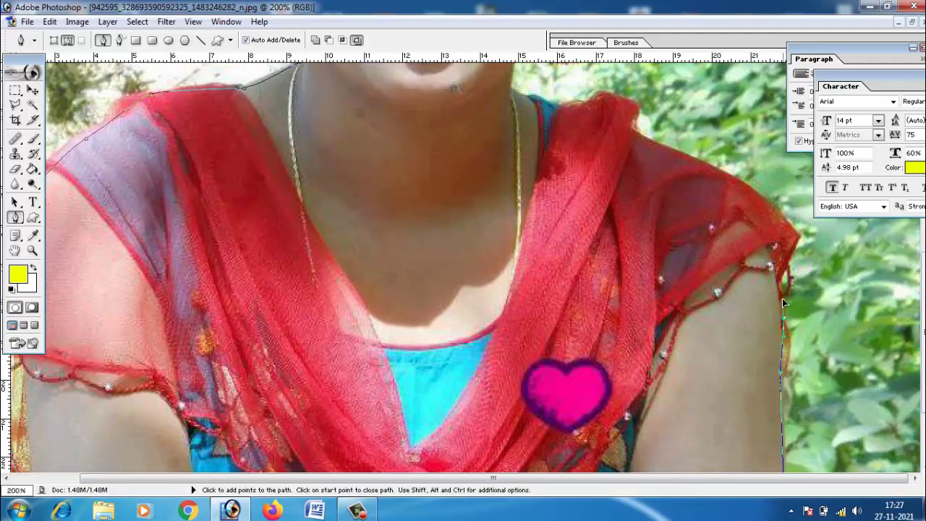
pyautogui.moveTo(794, 239); pyautogui.dragTo(758, 338)
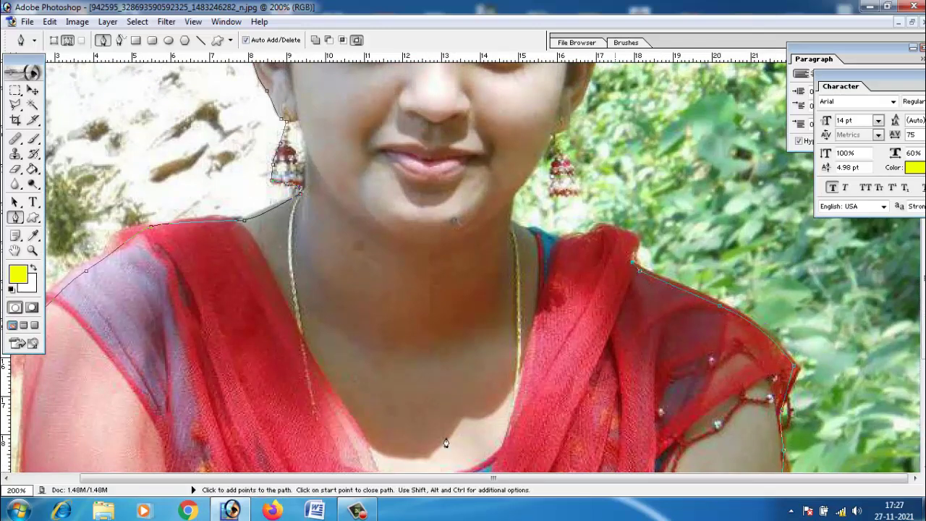
pyautogui.moveTo(635, 243); pyautogui.dragTo(634, 321)
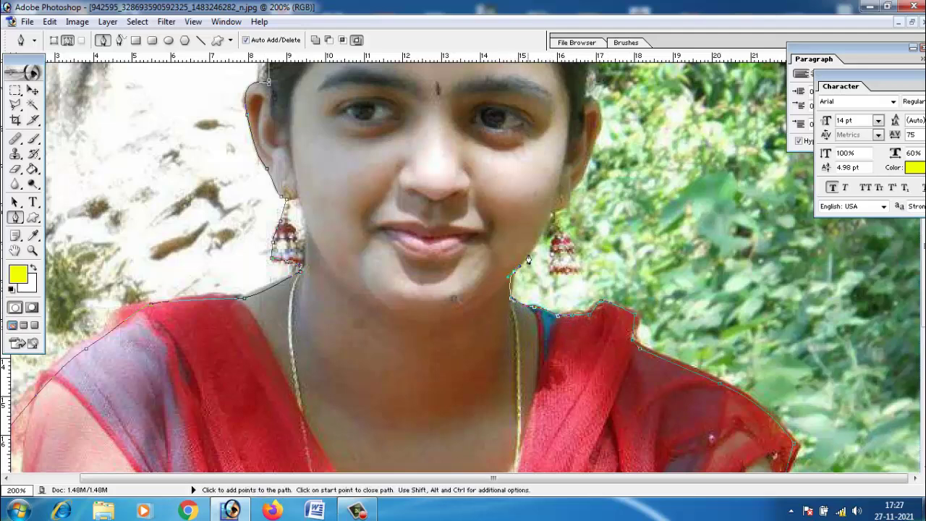
pyautogui.scroll(2, 552, 257)
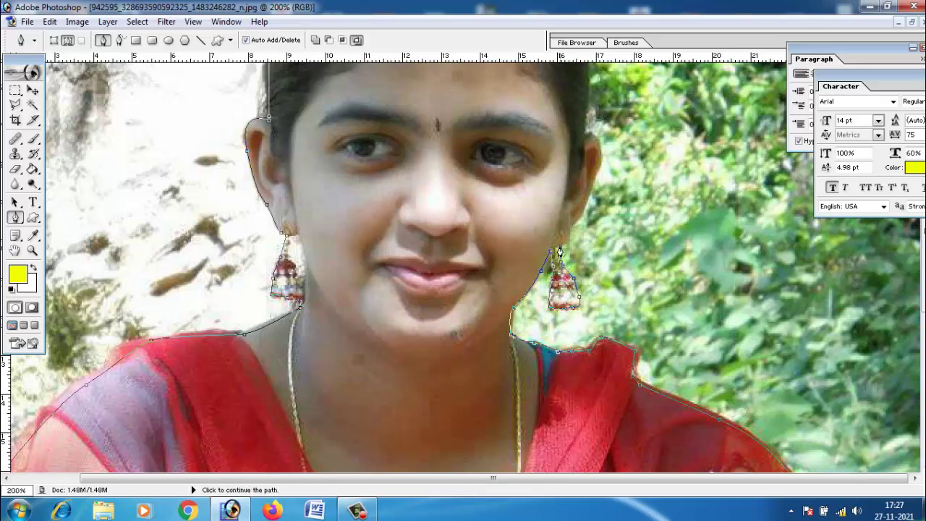
pyautogui.click(558, 254)
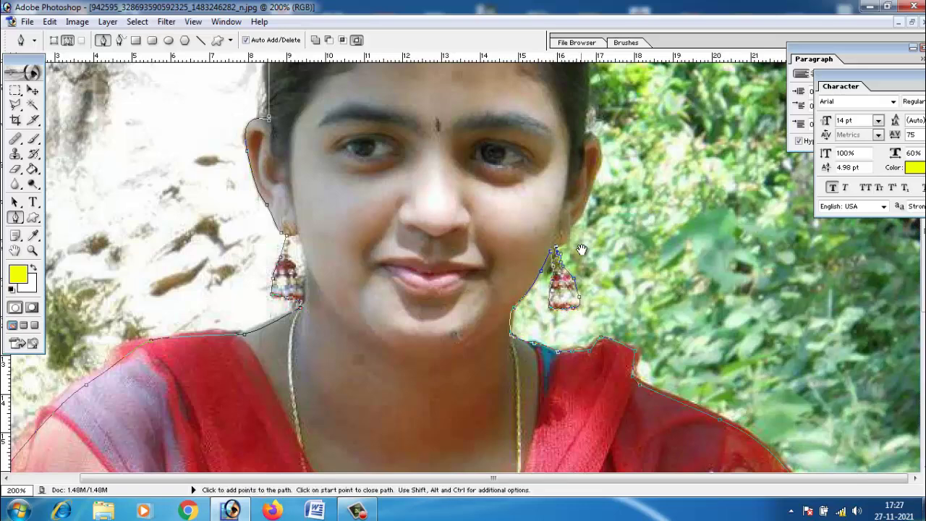
pyautogui.moveTo(556, 252); pyautogui.dragTo(558, 294)
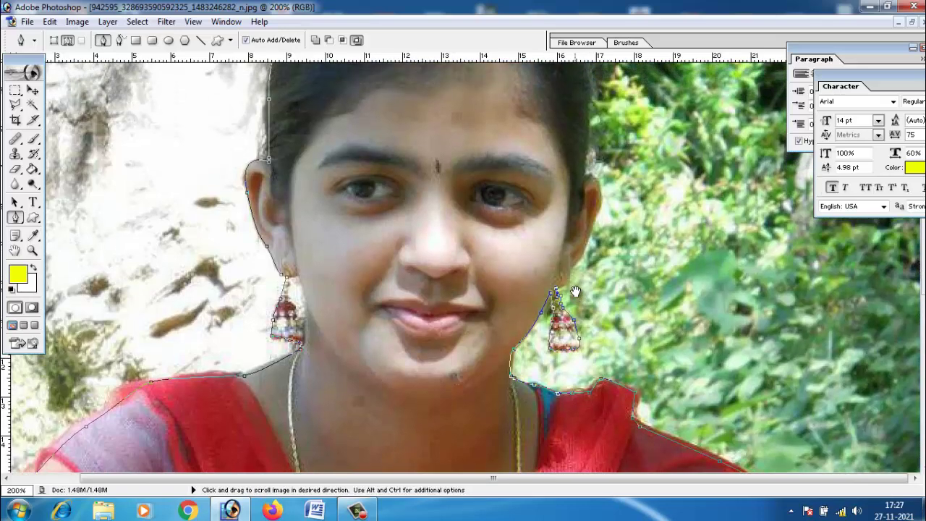
pyautogui.click(586, 249)
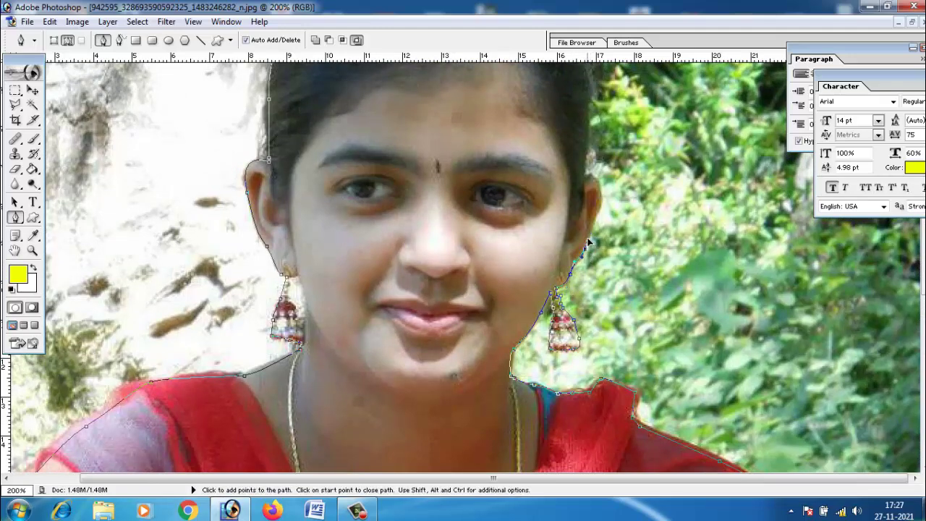
# Curve the path over the top of the hair, close it, and convert it to a selection.
pyautogui.moveTo(589, 241); pyautogui.dragTo(602, 277)
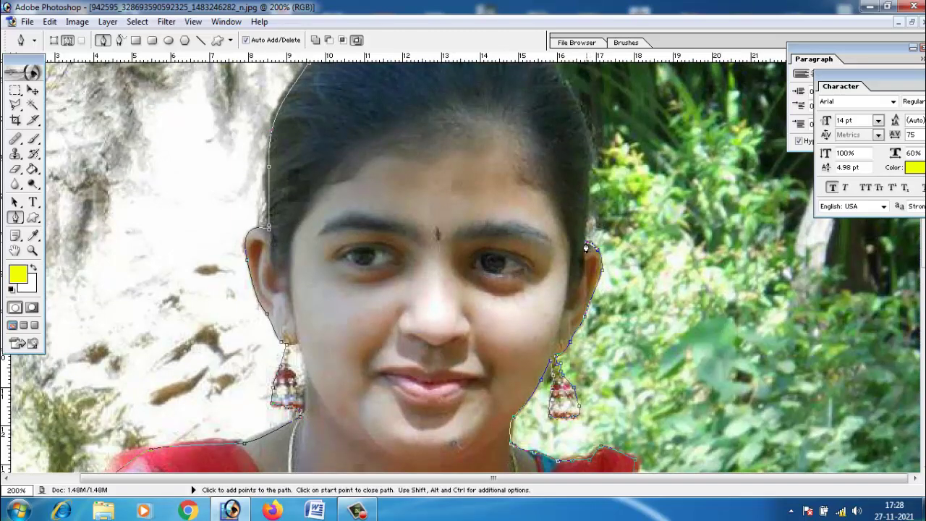
pyautogui.moveTo(586, 249); pyautogui.dragTo(584, 291)
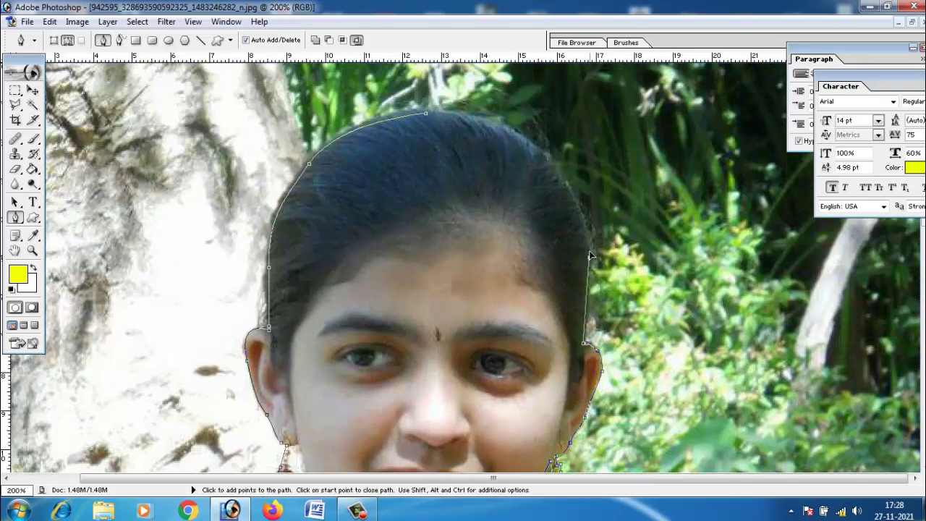
pyautogui.click(590, 257)
pyautogui.moveTo(539, 148); pyautogui.dragTo(458, 119)
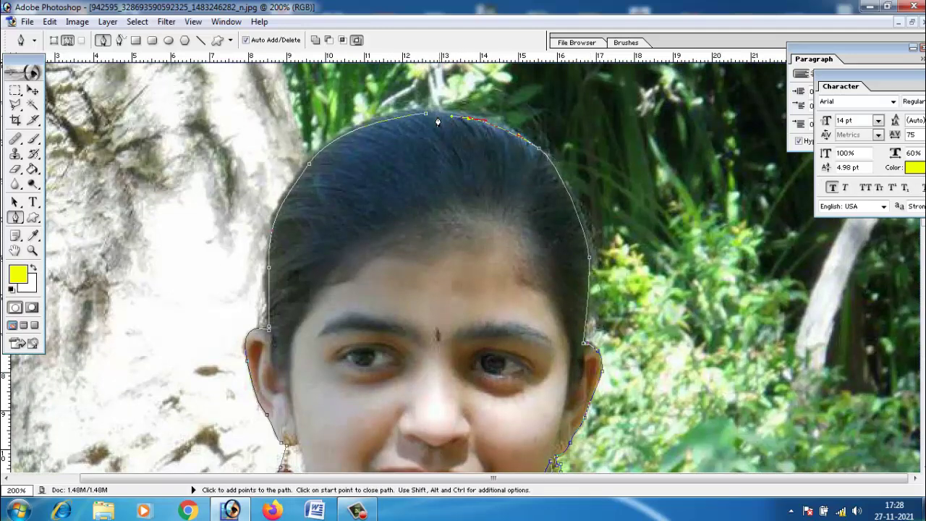
pyautogui.click(426, 114)
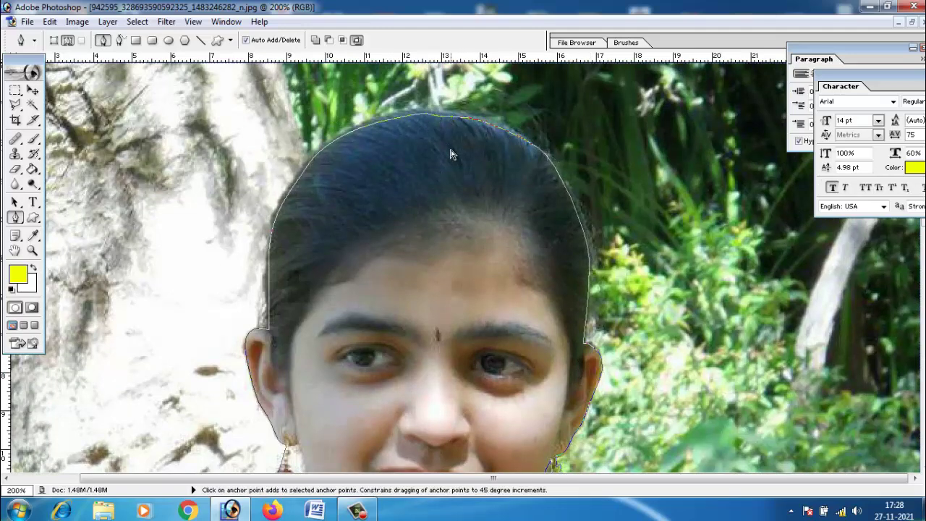
pyautogui.hotkey('ctrl', 'Return')
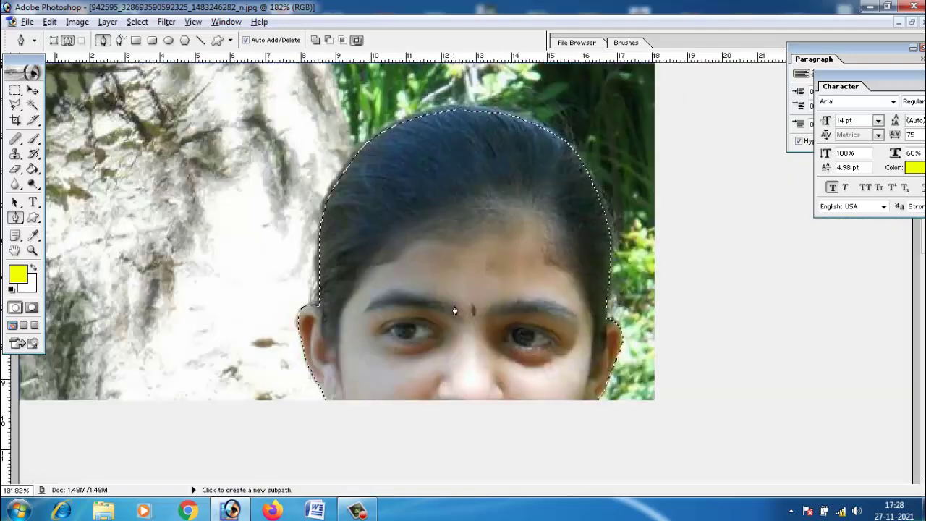
# Feather the woman's selection by 1 pixel.
pyautogui.scroll(-3, 455, 311)
pyautogui.scroll(-2, 454, 311)
pyautogui.scroll(-2, 507, 330)
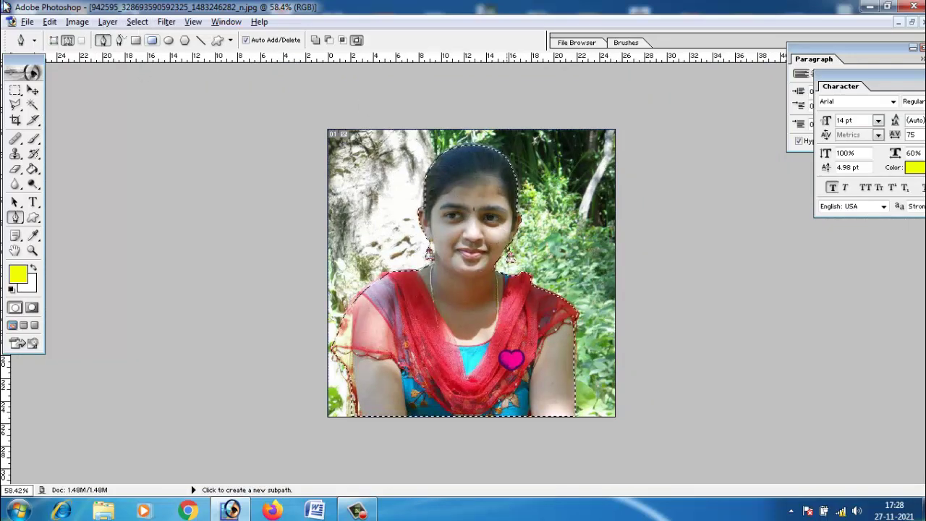
pyautogui.click(166, 22)
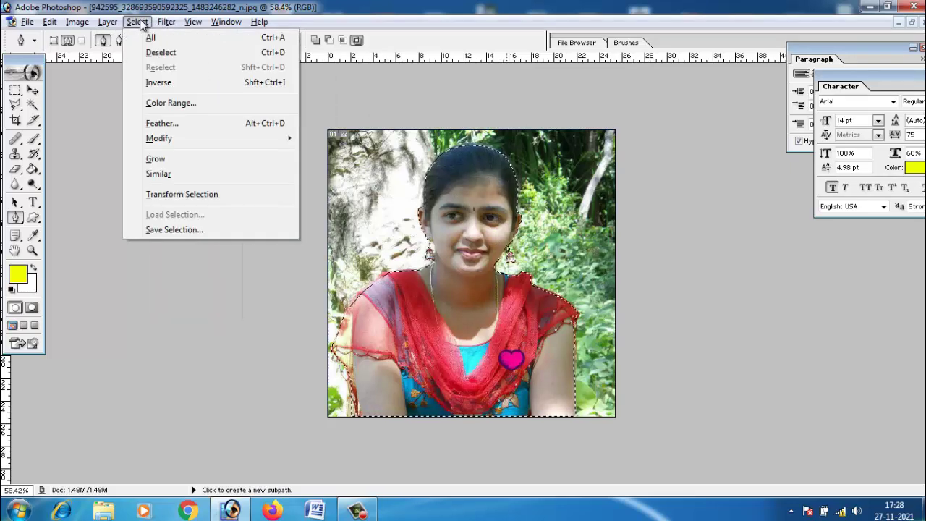
pyautogui.click(163, 125)
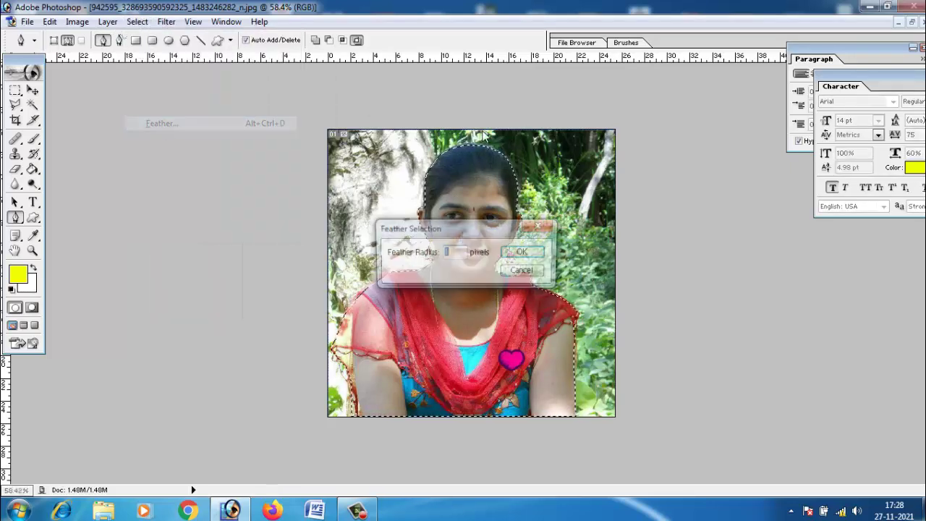
pyautogui.click(524, 252)
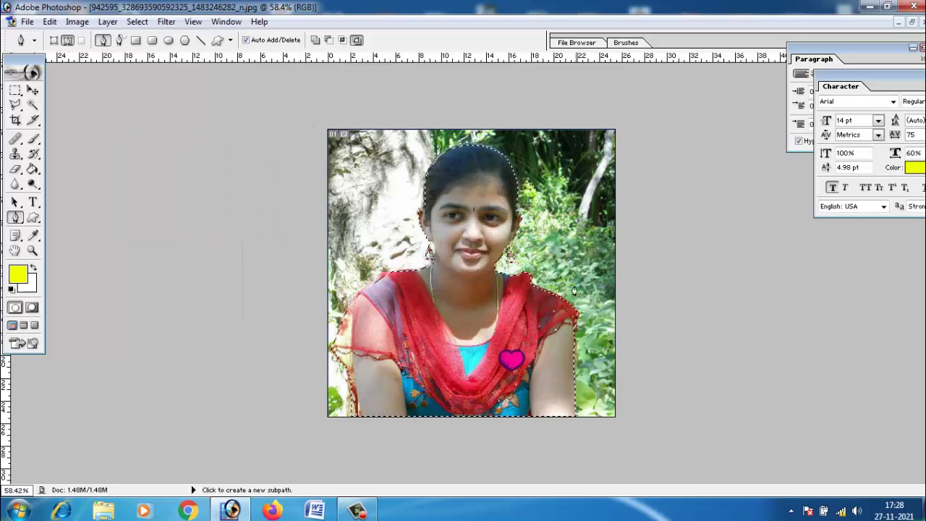
# Cut the selected woman from the photo and close the photo without saving.
pyautogui.click(32, 91)
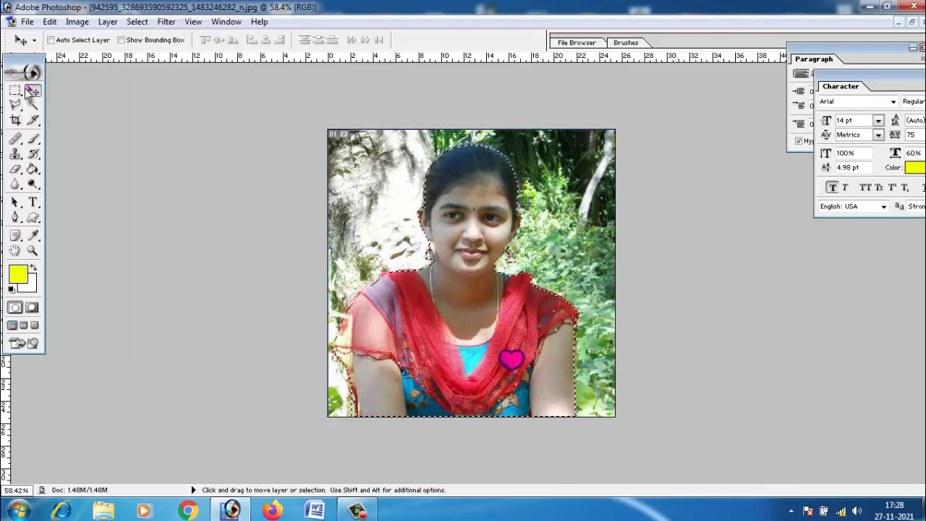
pyautogui.click(50, 22)
pyautogui.click(69, 109)
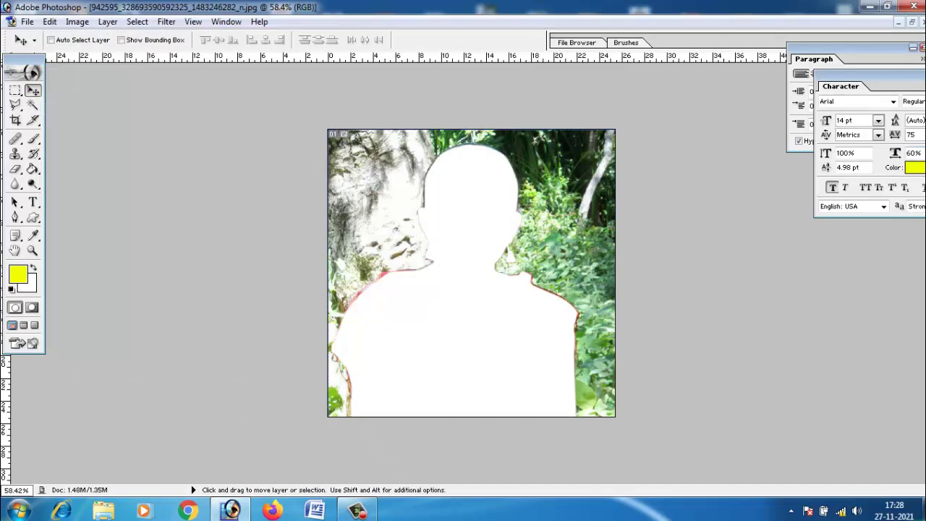
pyautogui.click(922, 22)
pyautogui.click(472, 204)
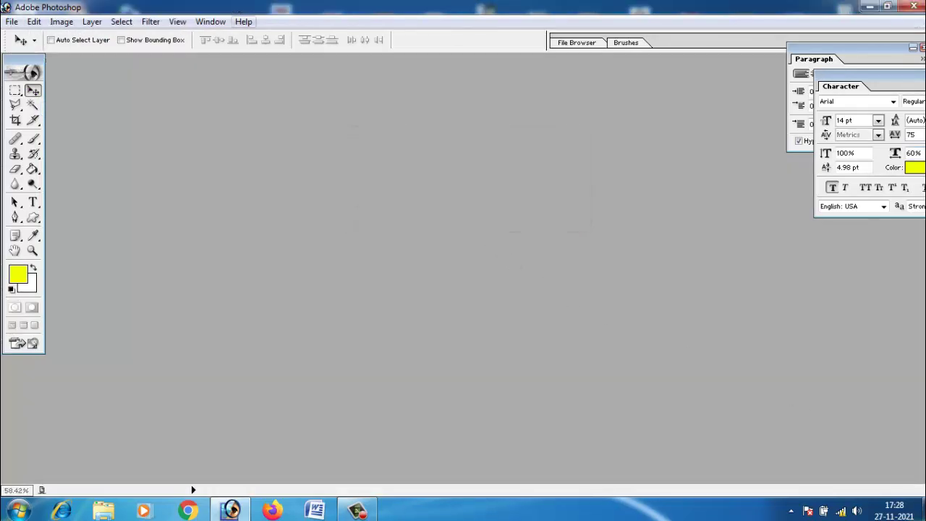
# Create a new blank document using the A4 preset size.
pyautogui.click(11, 22)
pyautogui.click(29, 35)
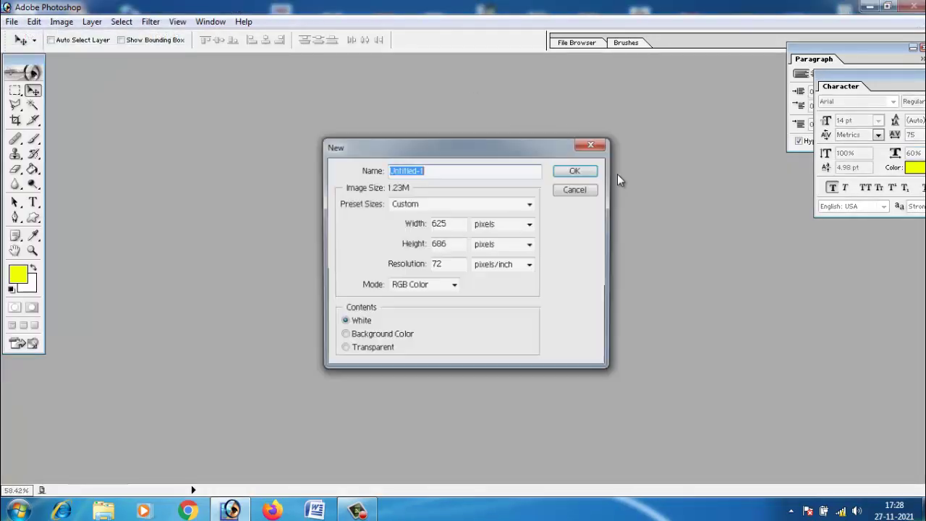
pyautogui.click(471, 204)
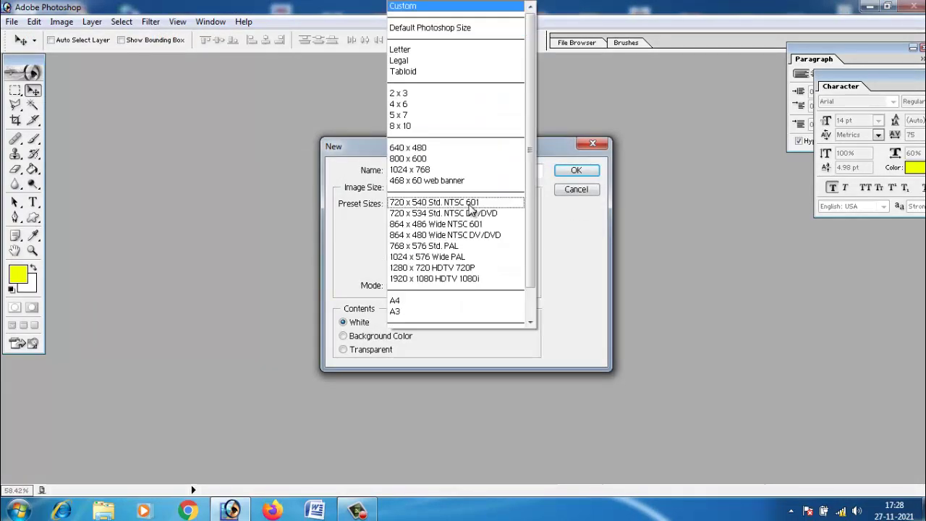
pyautogui.click(418, 301)
pyautogui.click(576, 171)
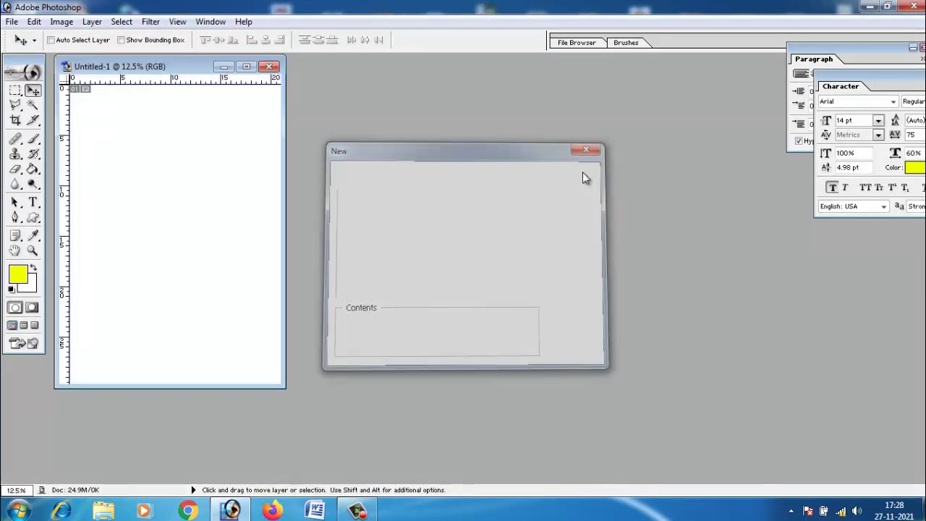
pyautogui.click(254, 64)
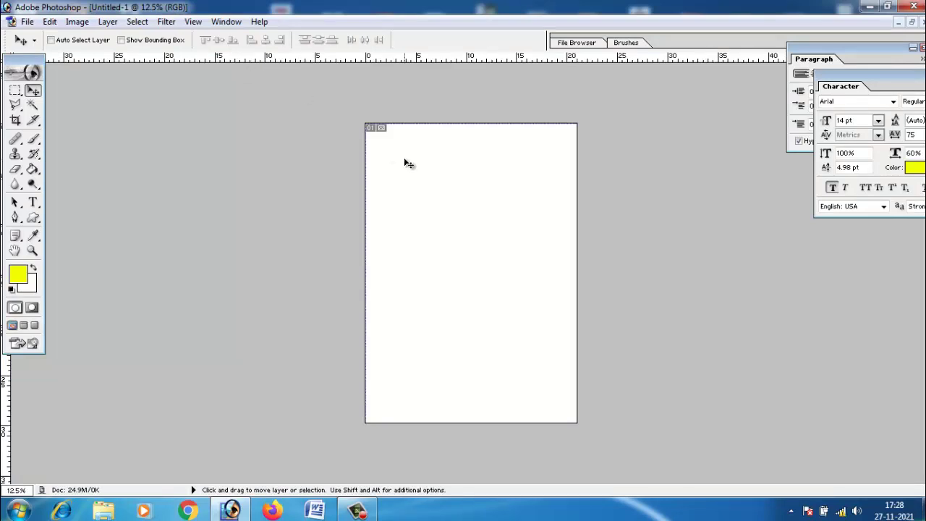
# Rotate the canvas 90° CW to landscape and zoom to fit the window.
pyautogui.click(80, 24)
pyautogui.moveTo(108, 57)
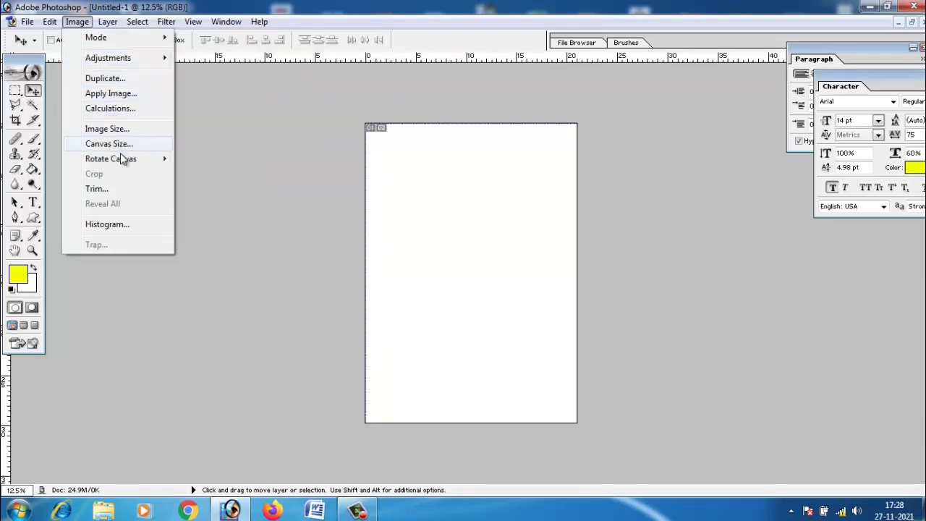
pyautogui.moveTo(110, 158)
pyautogui.click(206, 174)
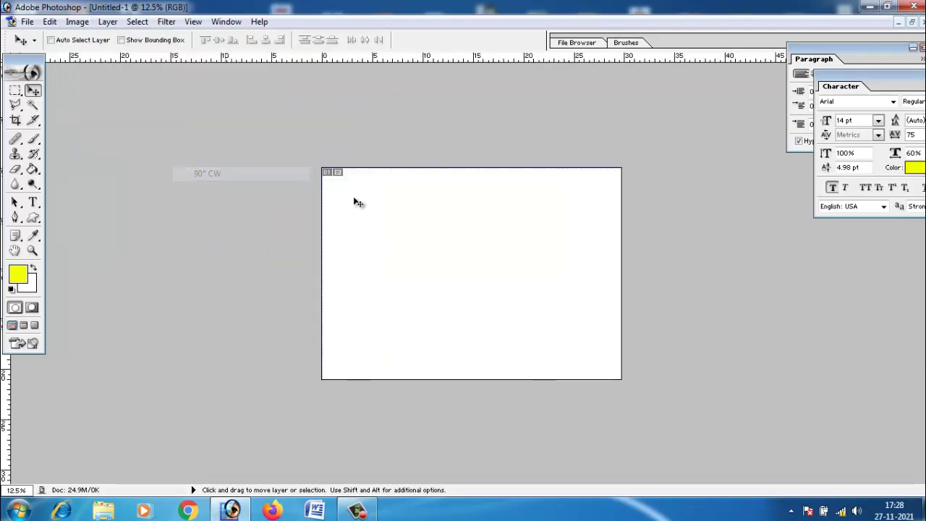
pyautogui.scroll(1, 456, 297)
pyautogui.scroll(1, 456, 297)
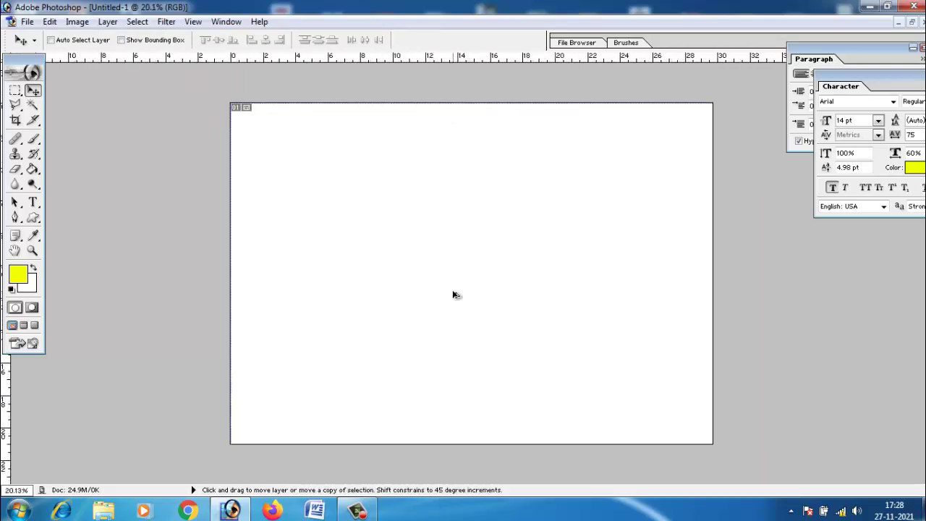
pyautogui.scroll(1, 456, 295)
pyautogui.scroll(-1, 685, 407)
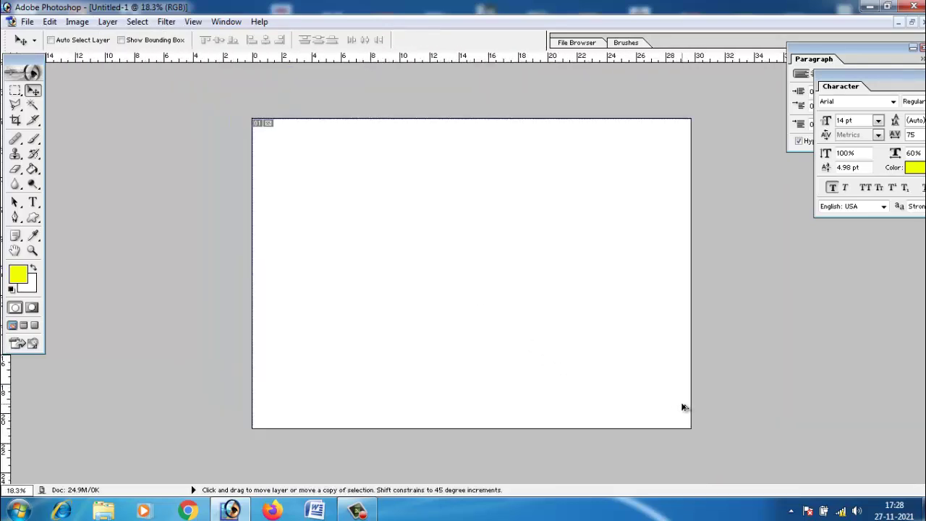
pyautogui.scroll(1, 685, 407)
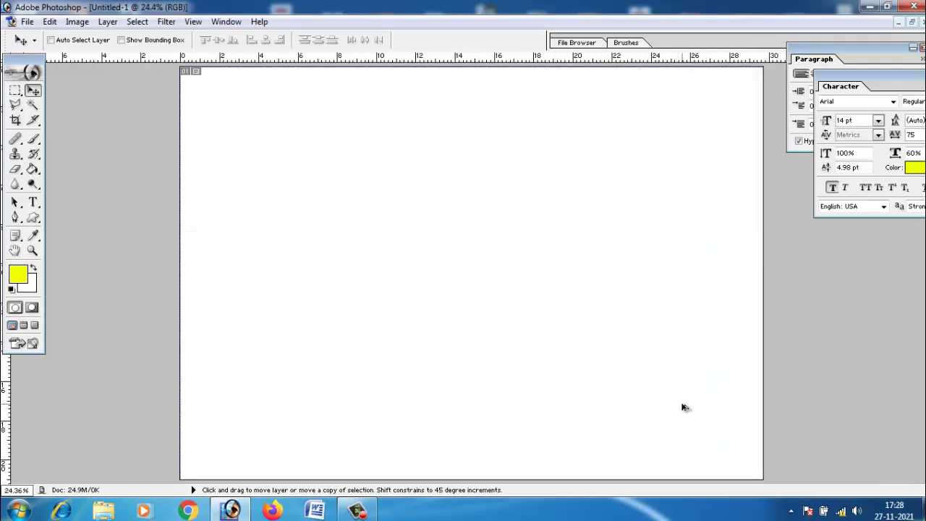
pyautogui.scroll(-1, 684, 408)
pyautogui.scroll(1, 685, 407)
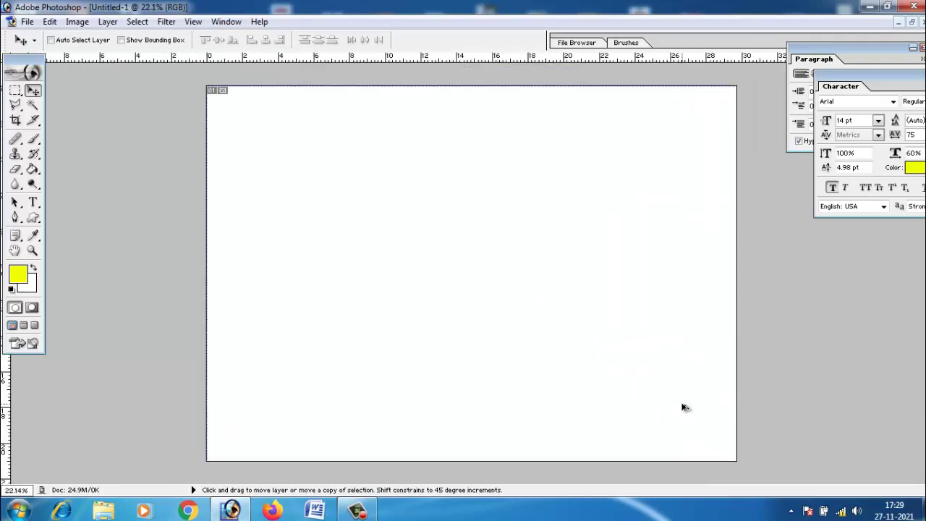
# Paste the cut-out woman into the canvas and move her to the bottom-left corner.
pyautogui.click(50, 21)
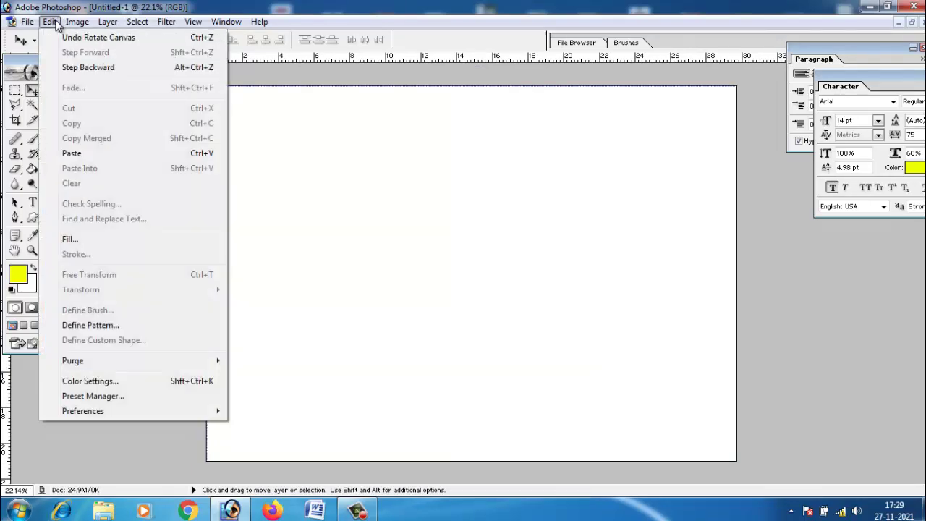
pyautogui.click(85, 153)
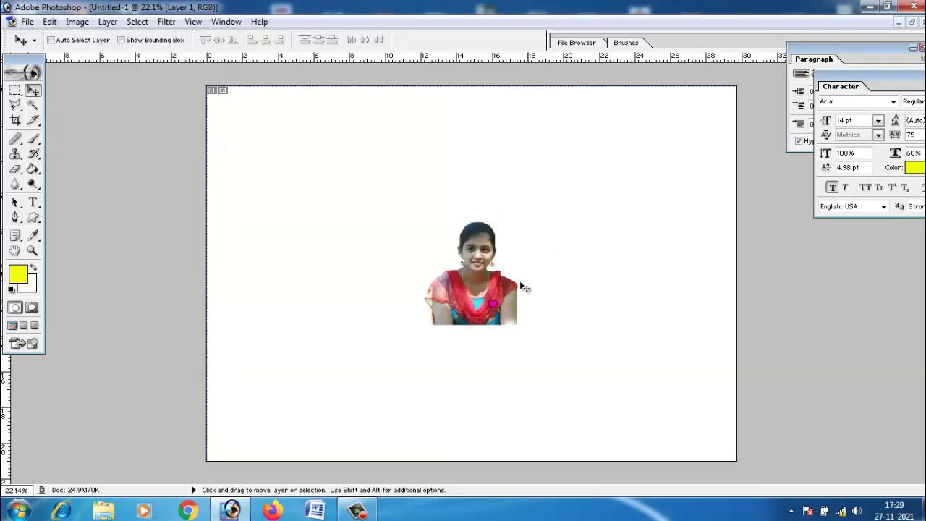
pyautogui.moveTo(496, 297); pyautogui.dragTo(301, 313)
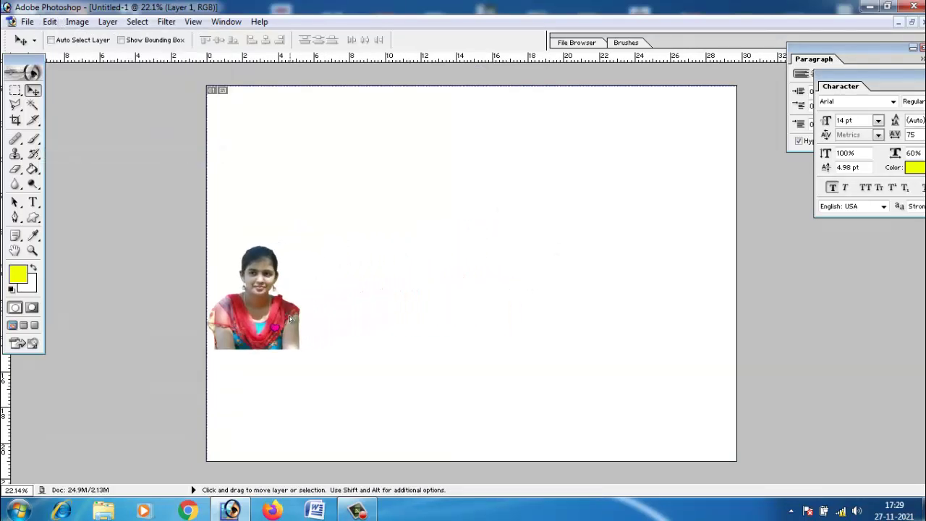
pyautogui.moveTo(300, 313); pyautogui.dragTo(283, 427)
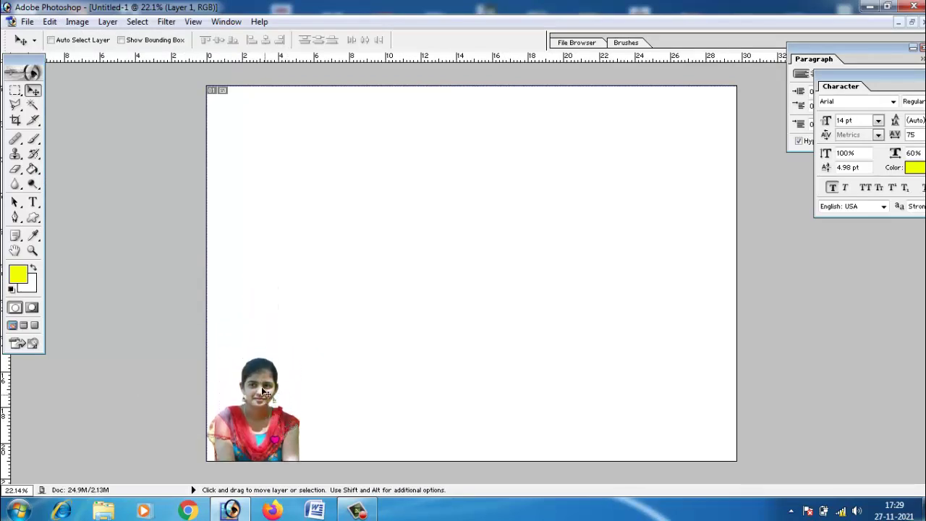
# Scale the woman's layer up to about 303% and commit the transform.
pyautogui.click(50, 22)
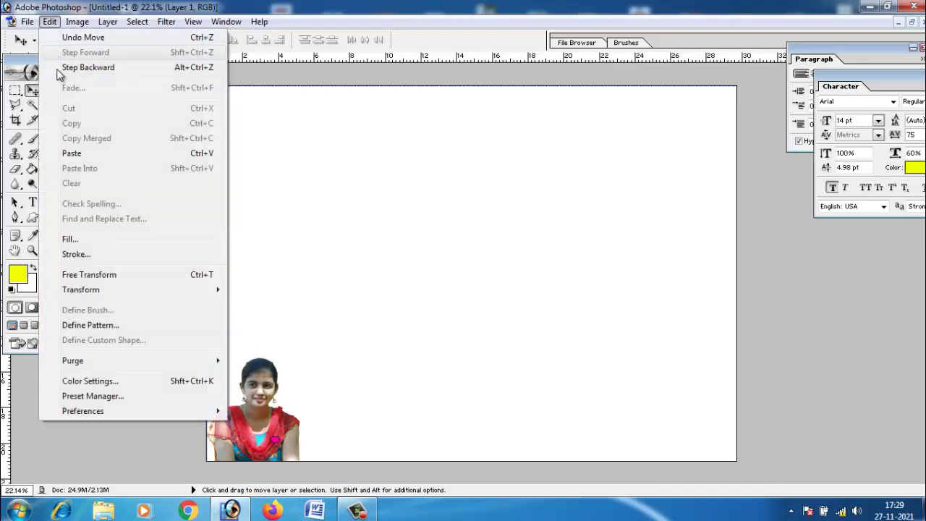
pyautogui.moveTo(81, 290)
pyautogui.click(267, 312)
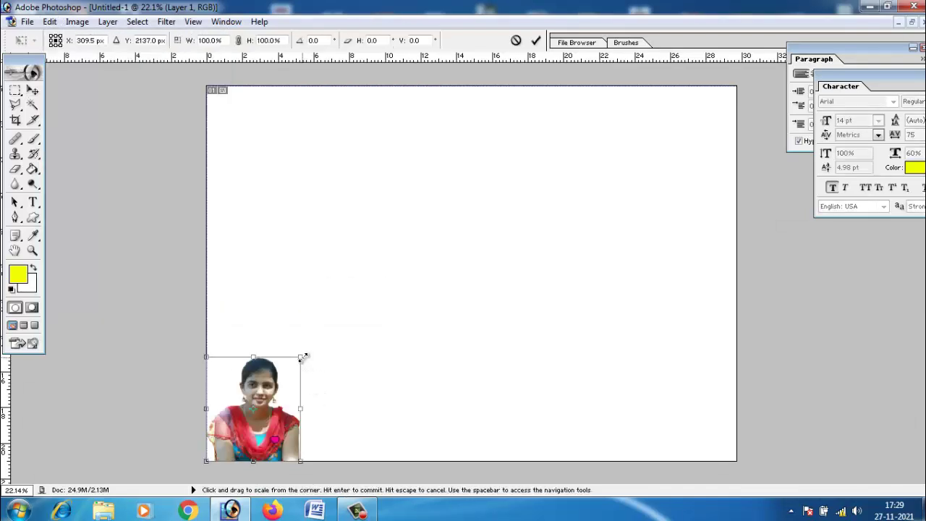
pyautogui.moveTo(303, 358); pyautogui.dragTo(501, 146)
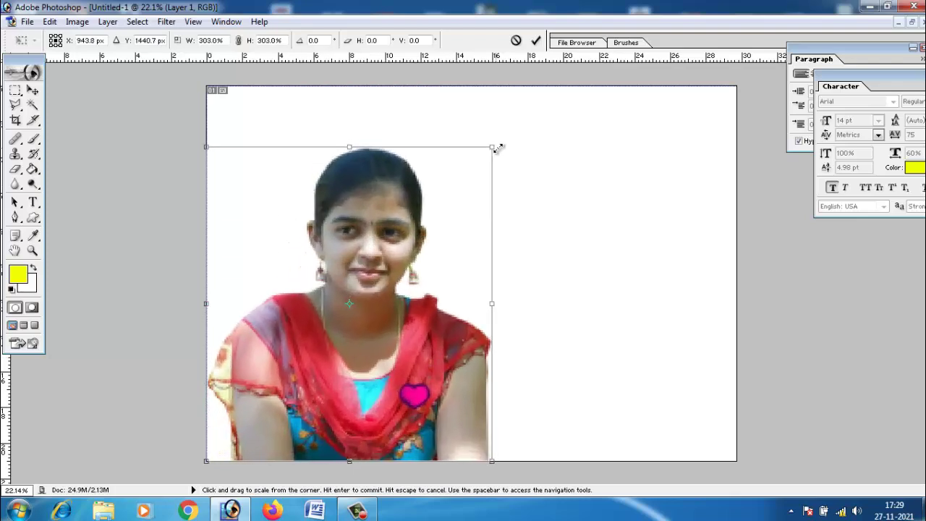
pyautogui.press('Return')
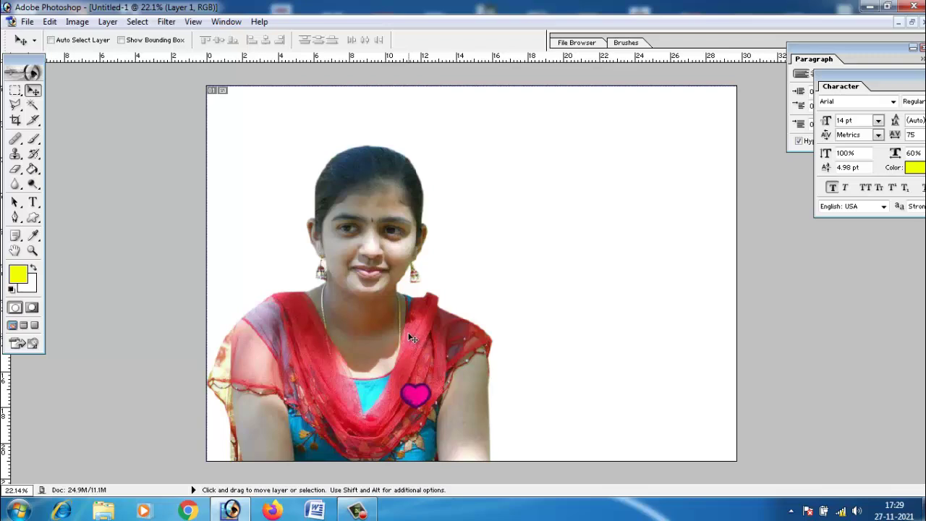
pyautogui.click(27, 23)
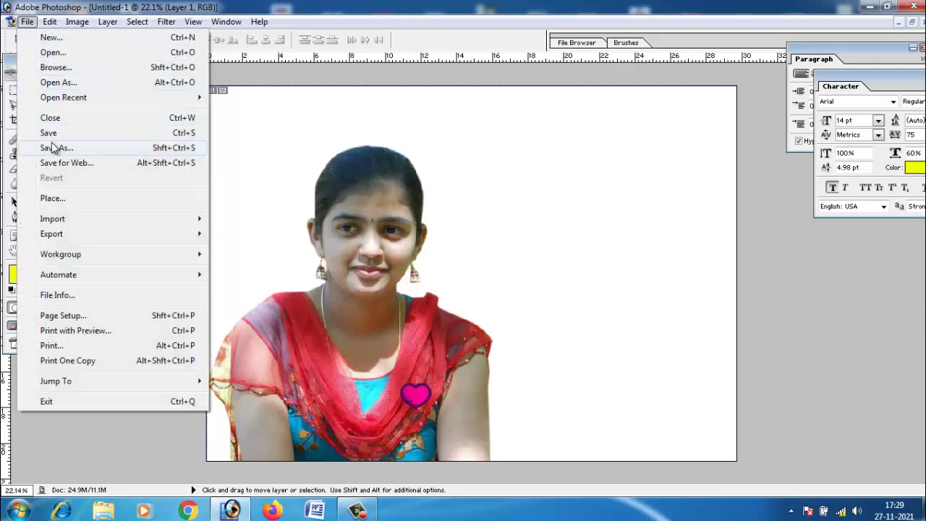
# Open 4125.jpg, the Desktop photo of the man in a dark suit.
pyautogui.click(51, 52)
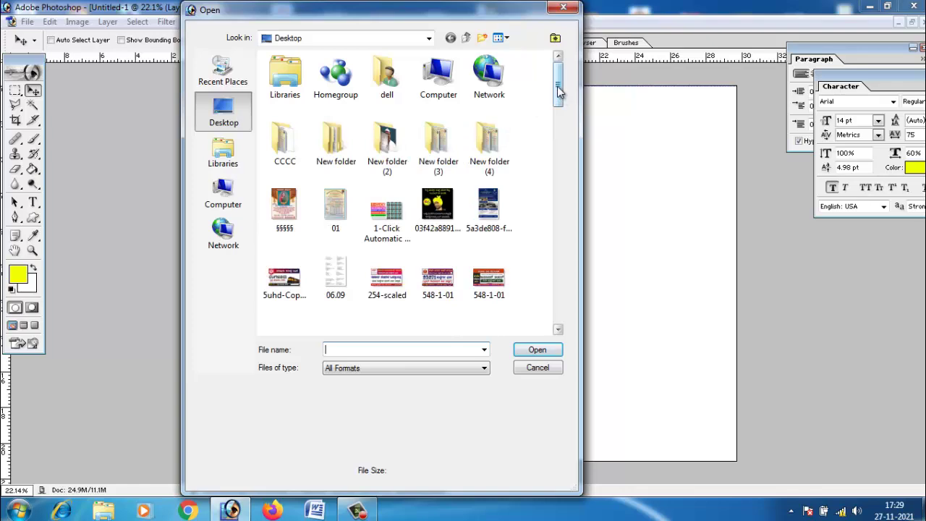
pyautogui.moveTo(559, 108); pyautogui.dragTo(560, 203)
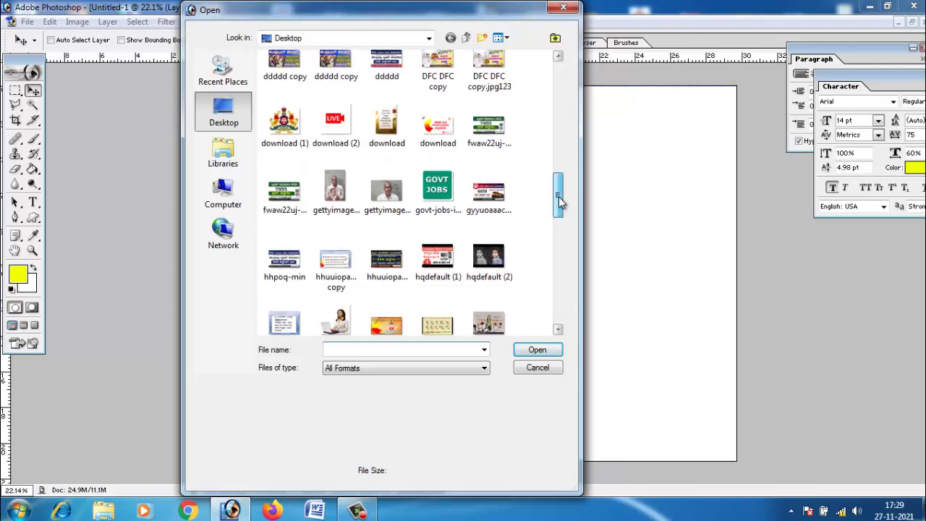
pyautogui.moveTo(560, 203)
pyautogui.mouseDown()
pyautogui.moveTo(558, 211)
pyautogui.moveTo(571, 130)
pyautogui.mouseUp()
pyautogui.click(492, 186)
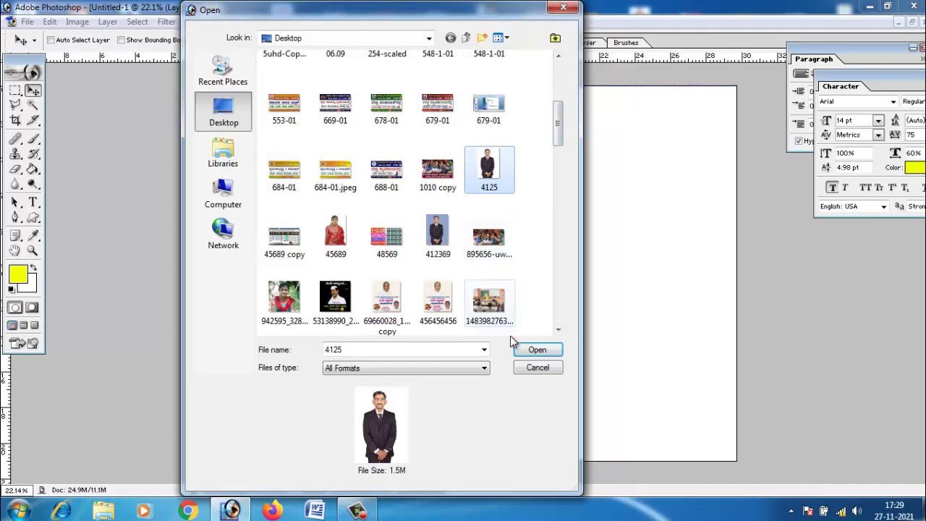
pyautogui.click(535, 351)
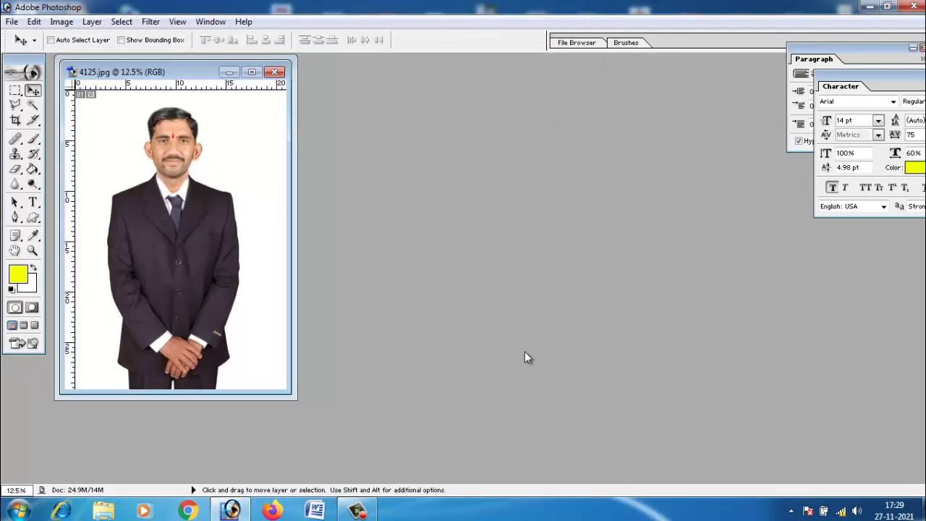
# Maximize 4125.jpg and Magic Wand-select its white background, cancelling the Feather dialog.
pyautogui.moveTo(175, 81); pyautogui.dragTo(472, 95)
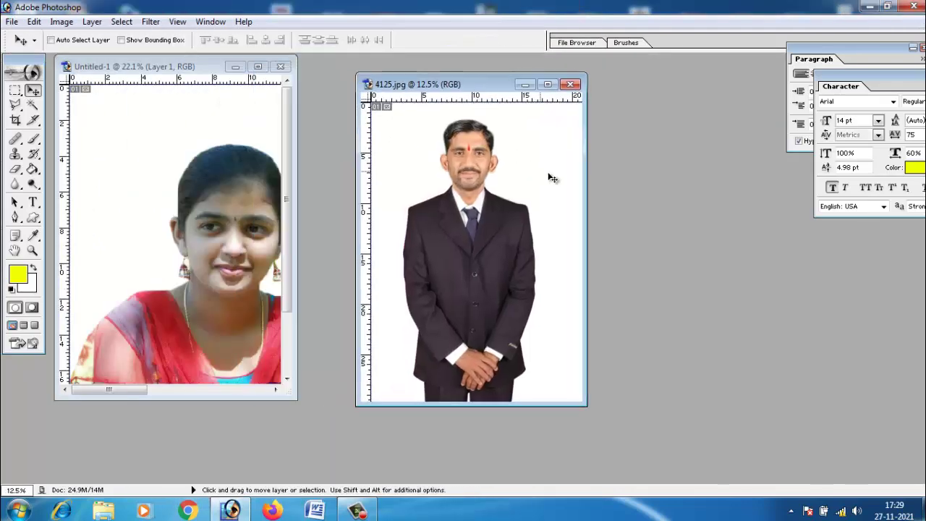
pyautogui.click(548, 85)
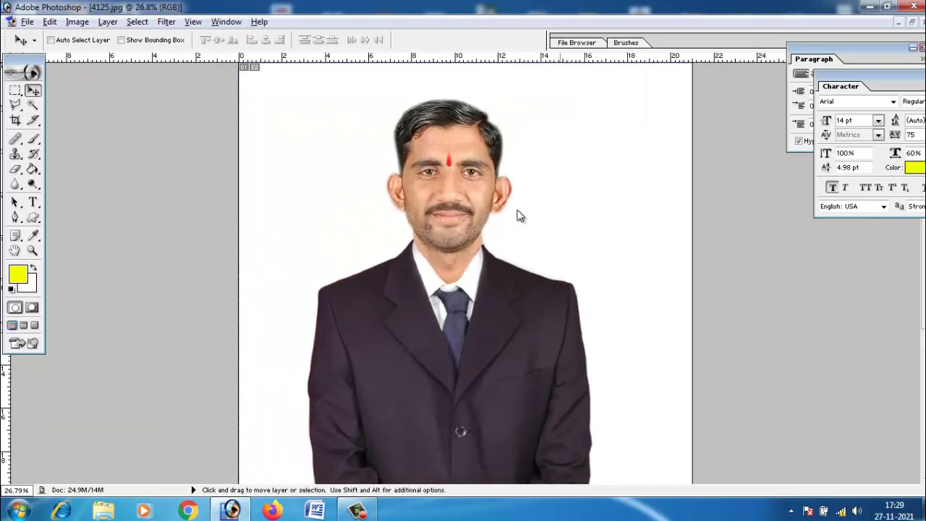
pyautogui.click(33, 105)
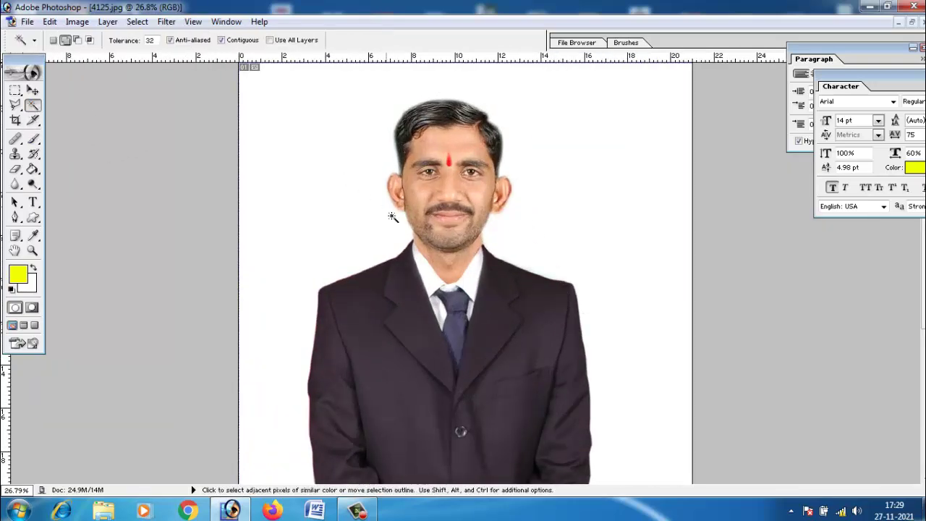
pyautogui.click(393, 214)
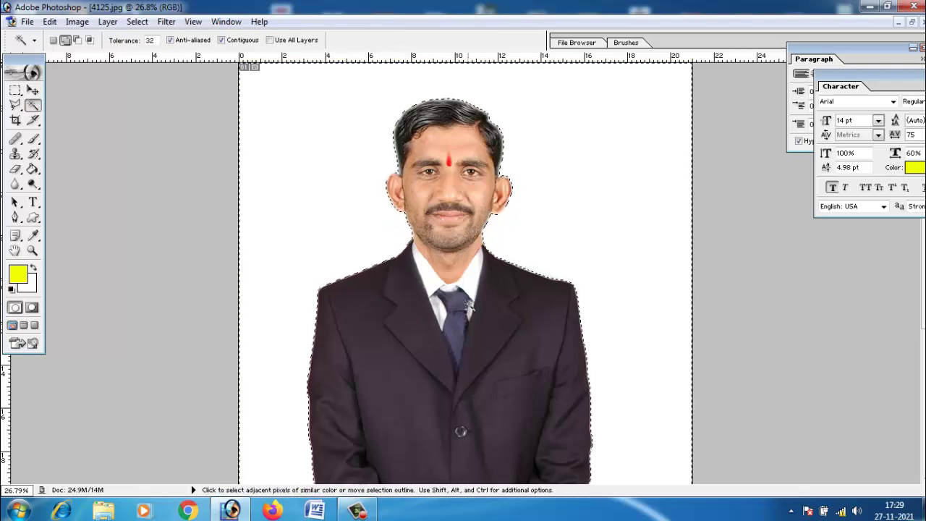
pyautogui.press('ctrl')
pyautogui.hotkey('ctrl', 'alt', 'd')
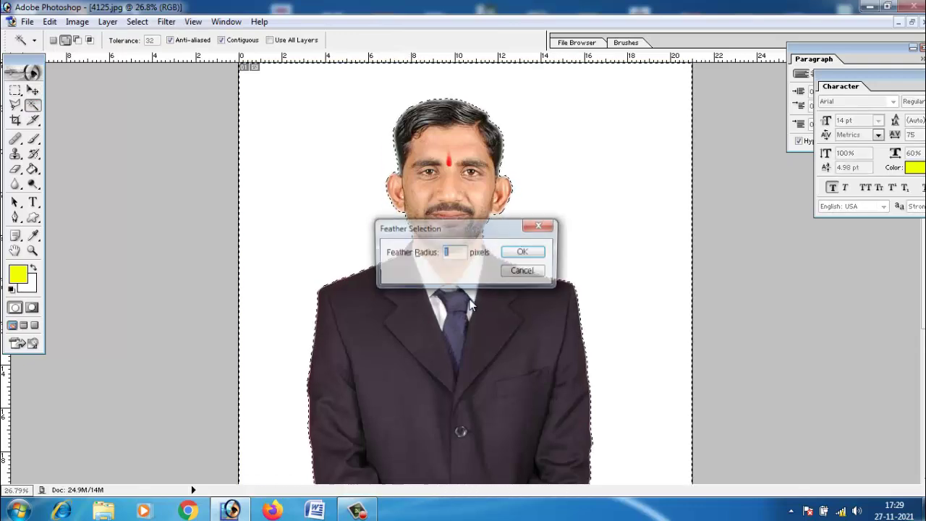
pyautogui.click(548, 227)
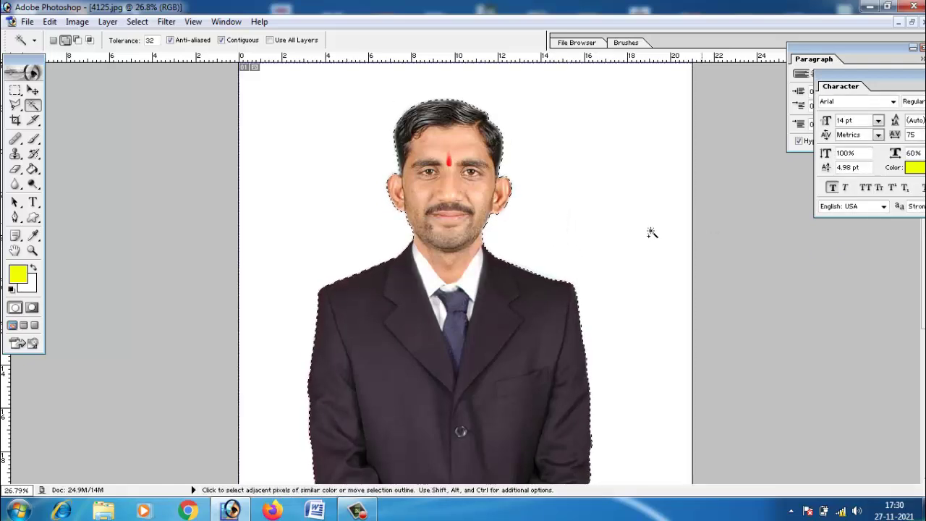
# Add the remaining white background, then invert the selection so only the man is selected.
pyautogui.click(608, 276)
pyautogui.hotkey('ctrl', '-')
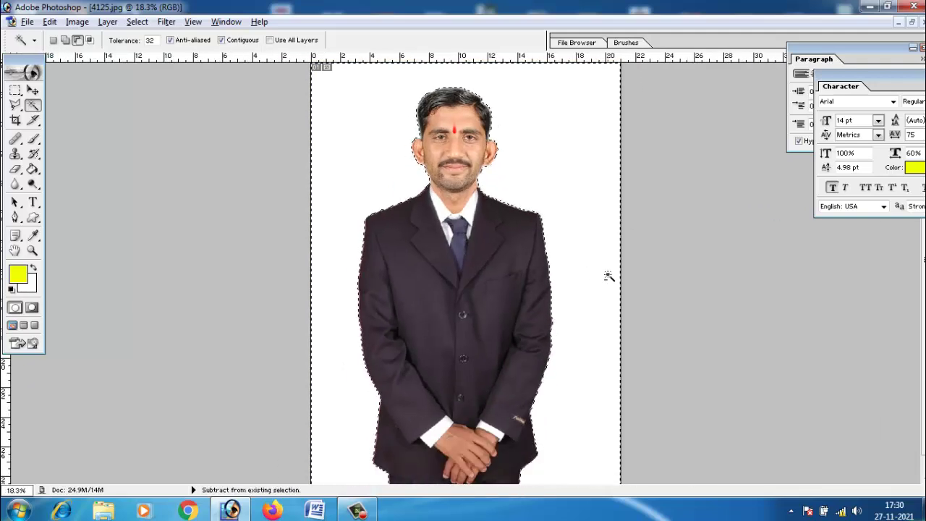
pyautogui.hotkey('ctrl', '-')
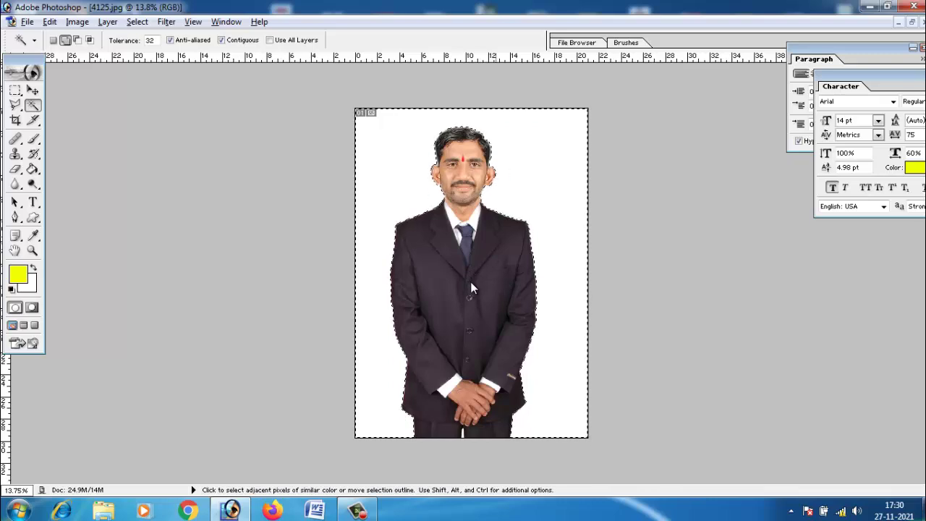
pyautogui.press('ctrl')
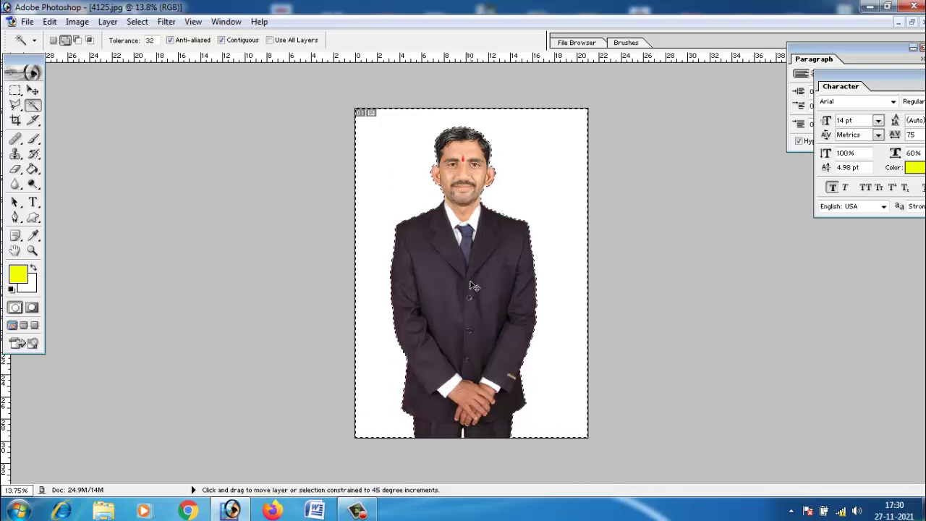
pyautogui.hotkey('ctrl', 'shift', 'i')
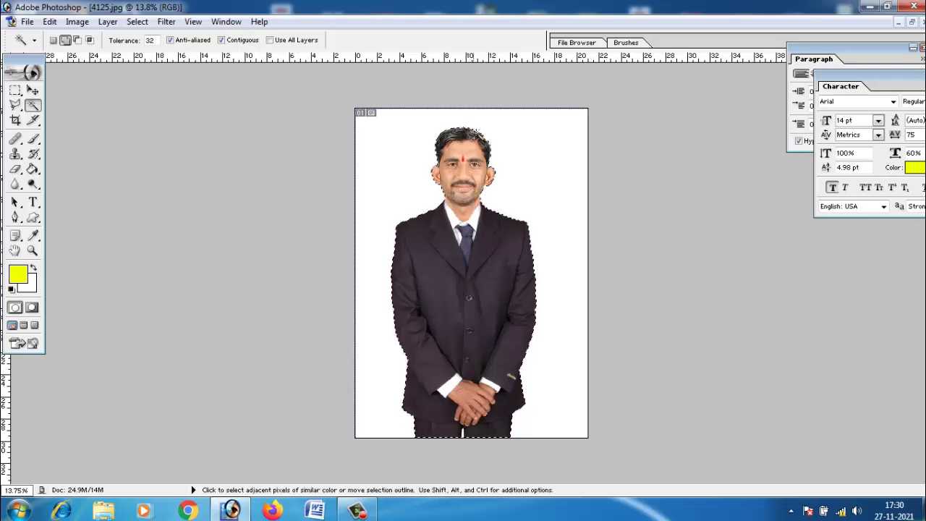
# Cut the selected man and close 4125.jpg without saving.
pyautogui.click(33, 90)
pyautogui.click(49, 21)
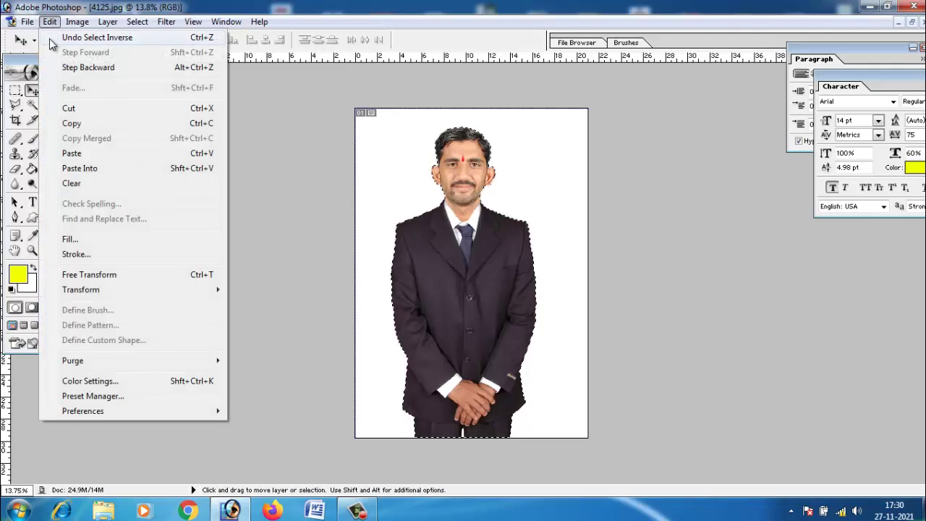
pyautogui.click(69, 108)
pyautogui.hotkey('ctrl', 'w')
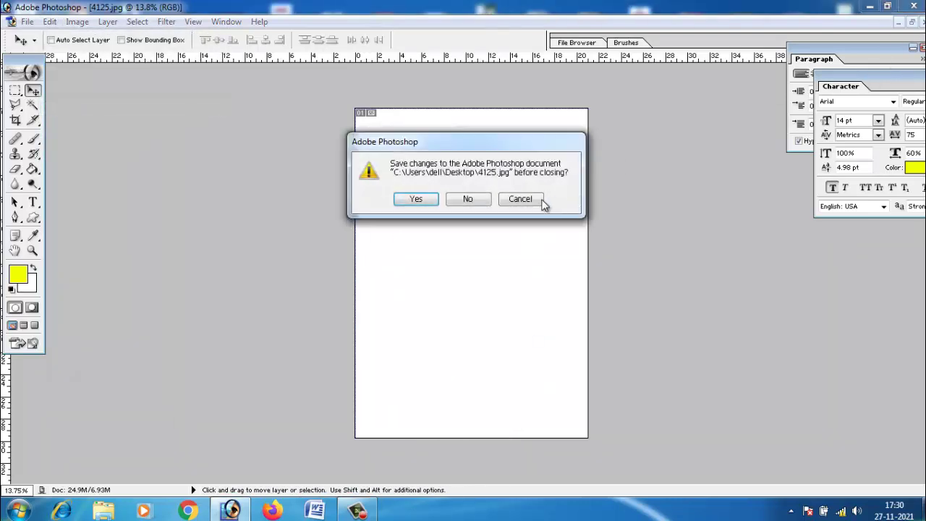
pyautogui.click(470, 200)
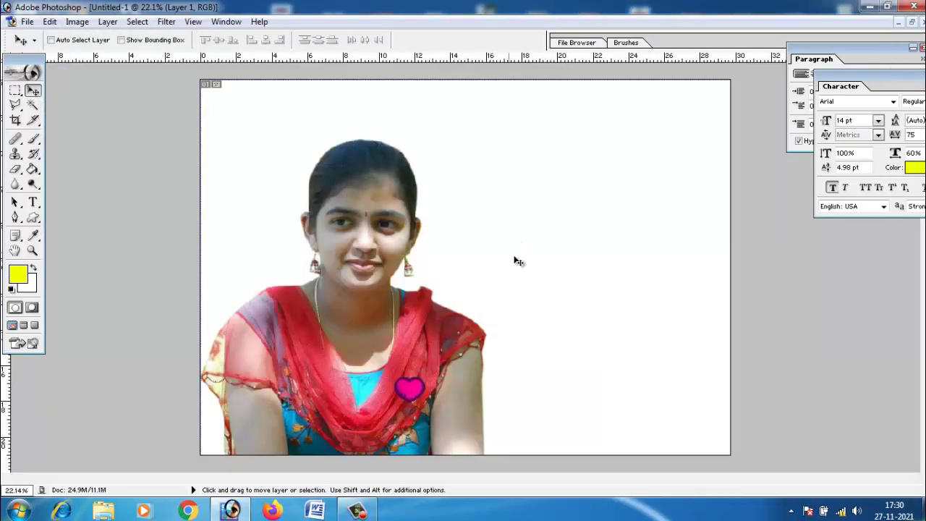
# Paste the man into Untitled-1 on the left and move the woman to the right.
pyautogui.click(50, 22)
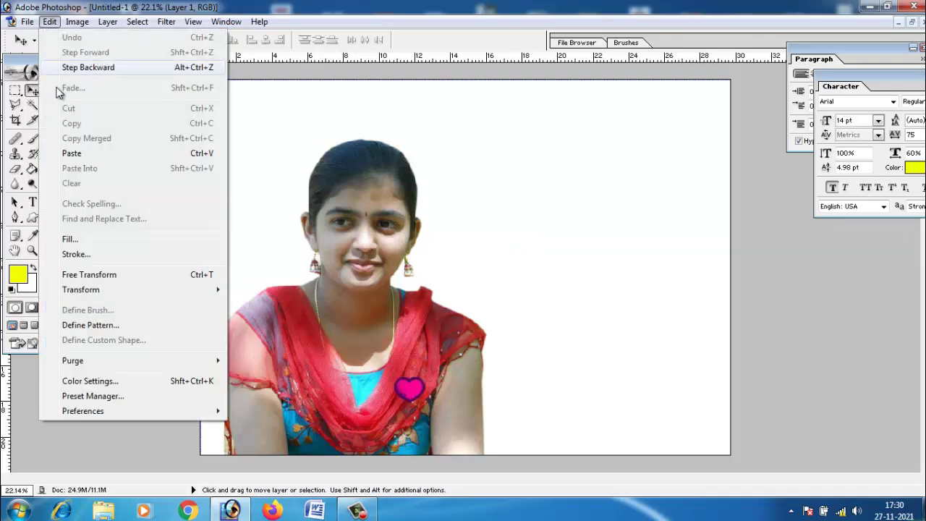
pyautogui.click(70, 152)
pyautogui.moveTo(358, 187)
pyautogui.mouseDown()
pyautogui.moveTo(517, 296)
pyautogui.moveTo(500, 292)
pyautogui.moveTo(516, 269)
pyautogui.moveTo(269, 269)
pyautogui.moveTo(249, 282)
pyautogui.mouseUp()
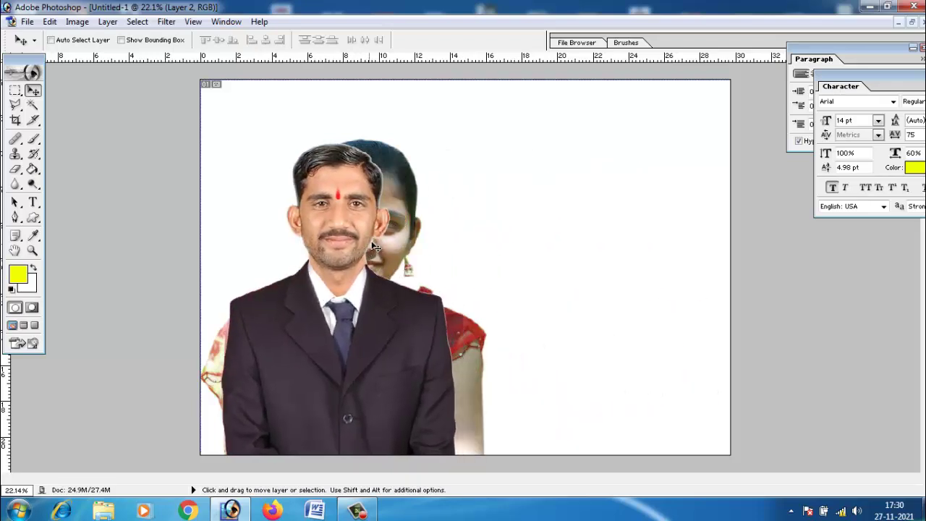
pyautogui.moveTo(390, 243)
pyautogui.mouseDown()
pyautogui.moveTo(635, 257)
pyautogui.moveTo(628, 217)
pyautogui.moveTo(634, 241)
pyautogui.mouseUp()
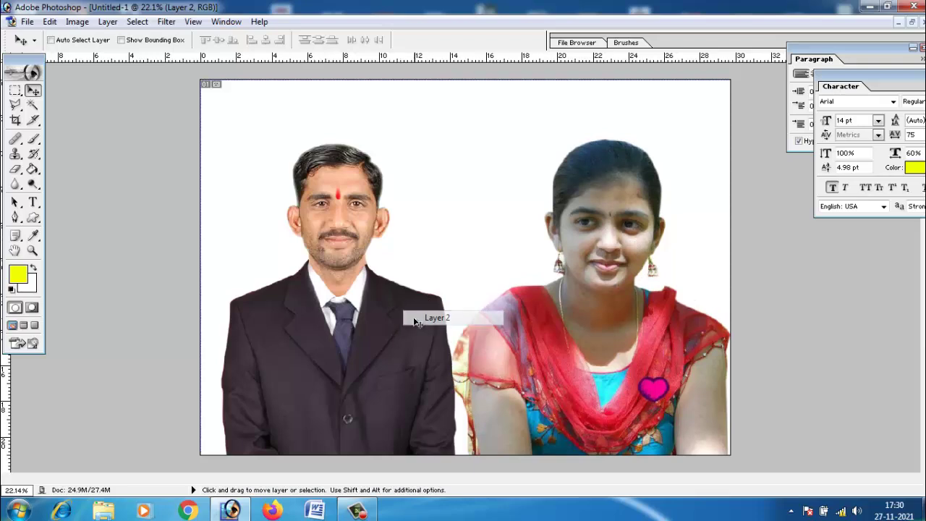
# Scale the man's layer to about 107% and settle him at the canvas bottom beside the woman.
pyautogui.moveTo(404, 311)
pyautogui.mouseDown()
pyautogui.moveTo(383, 334)
pyautogui.moveTo(394, 351)
pyautogui.mouseUp()
pyautogui.hotkey('ctrl', 't')
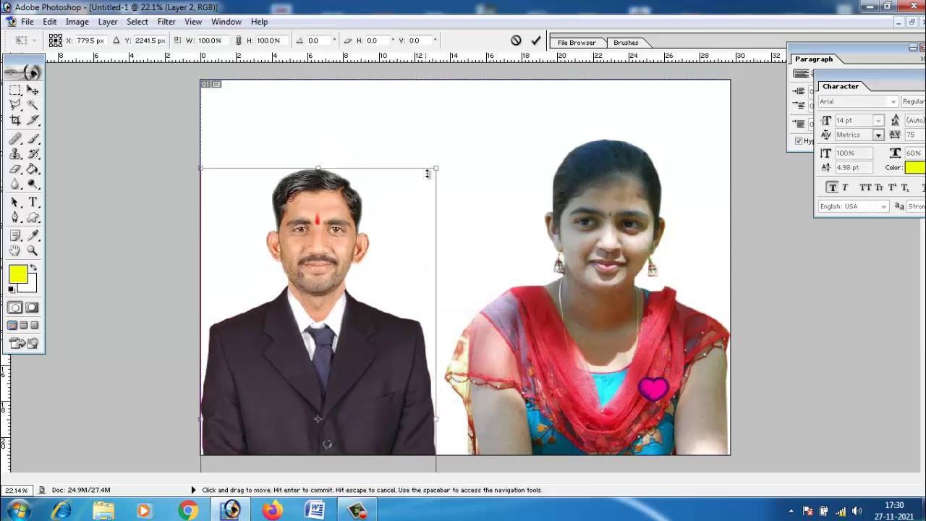
pyautogui.moveTo(438, 157)
pyautogui.mouseDown()
pyautogui.moveTo(475, 139)
pyautogui.moveTo(470, 147)
pyautogui.mouseUp()
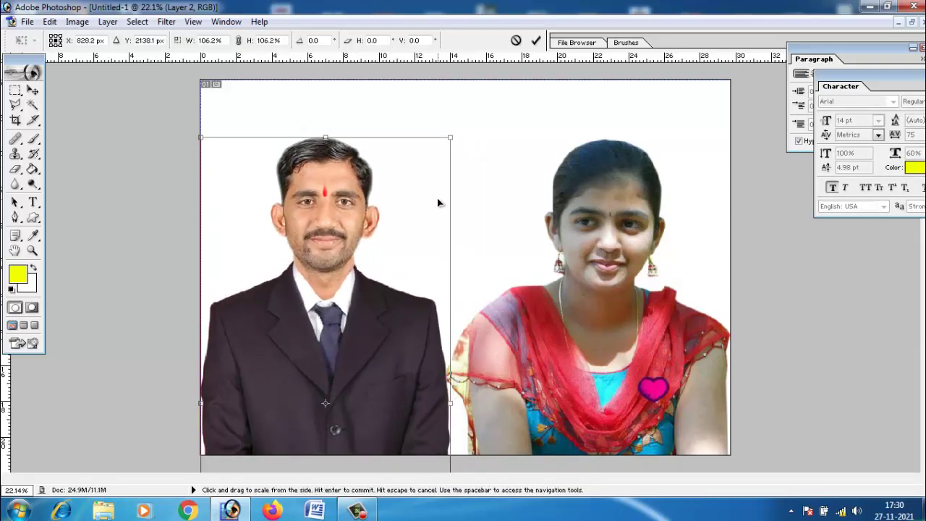
pyautogui.press('Return')
pyautogui.moveTo(358, 312)
pyautogui.mouseDown()
pyautogui.moveTo(386, 321)
pyautogui.moveTo(353, 330)
pyautogui.mouseUp()
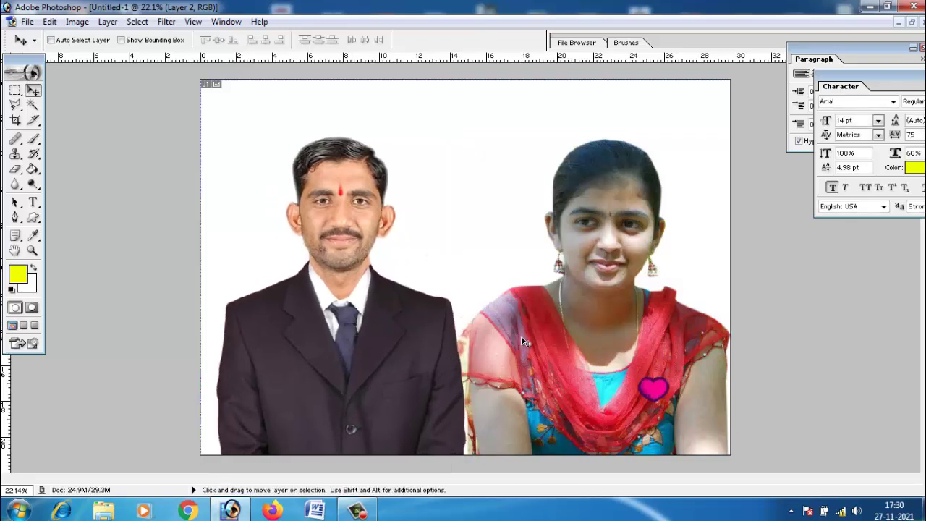
pyautogui.moveTo(829, 75)
pyautogui.mouseDown()
pyautogui.moveTo(820, 81)
pyautogui.moveTo(831, 91)
pyautogui.mouseUp()
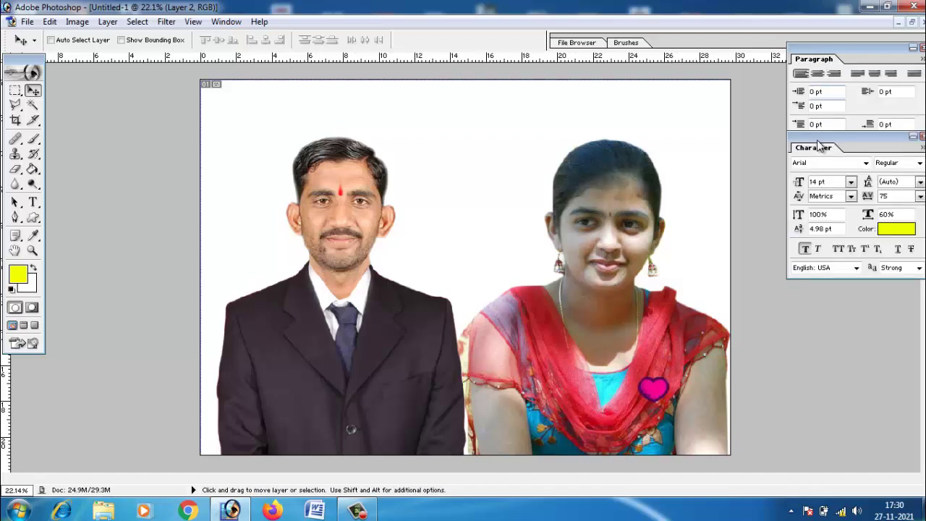
# Show the Layers palette, bring Layer 1 above Layer 2, and move the woman to overlap the man.
pyautogui.moveTo(820, 145); pyautogui.dragTo(824, 163)
pyautogui.click(226, 22)
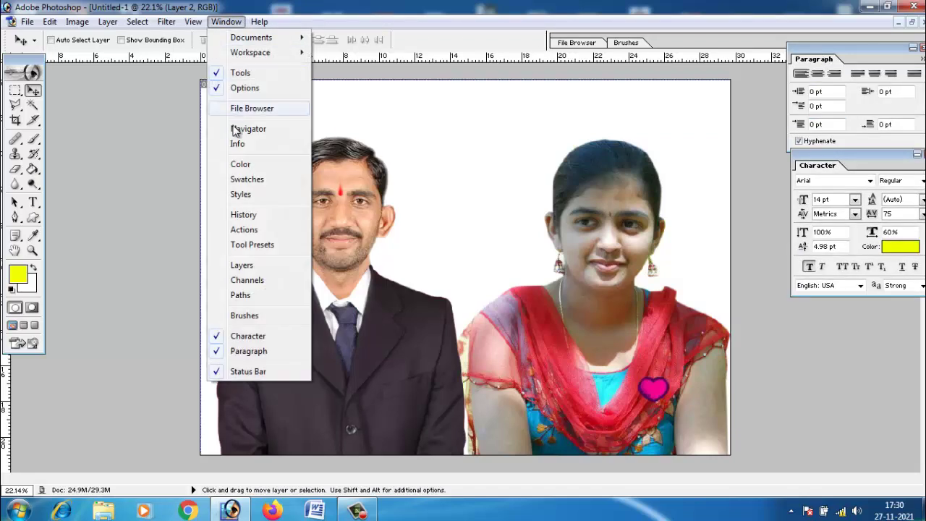
pyautogui.click(242, 265)
pyautogui.click(858, 322)
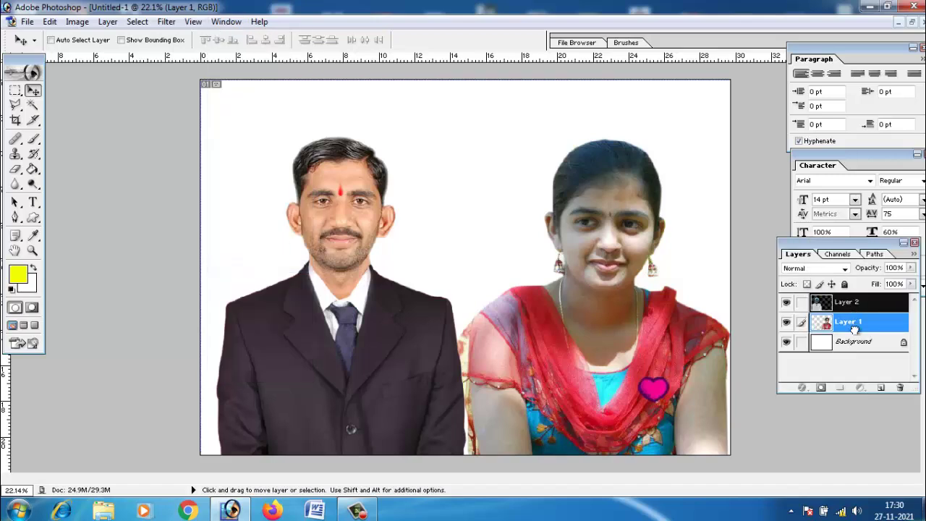
pyautogui.hotkey('ctrl', ']')
pyautogui.moveTo(562, 406); pyautogui.dragTo(536, 409)
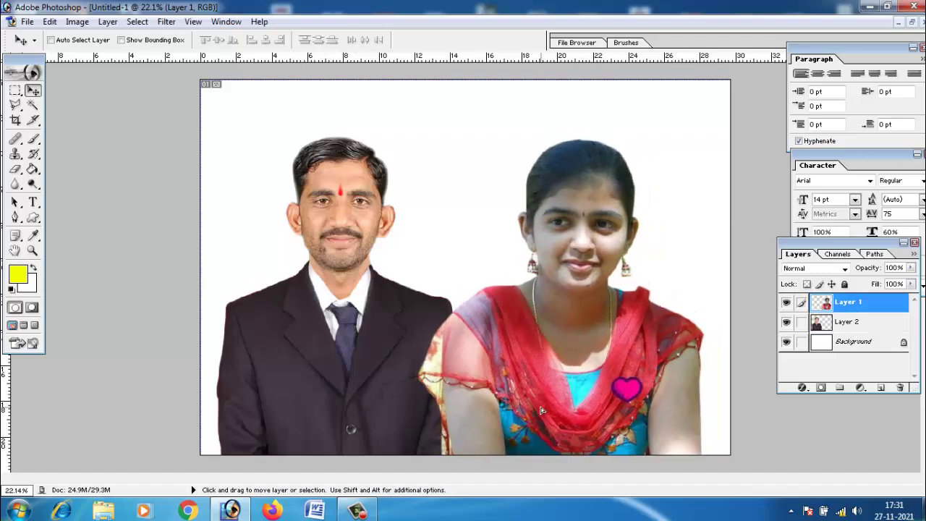
pyautogui.moveTo(536, 406); pyautogui.dragTo(543, 408)
# Nudge the woman's and man's layers into place, undoing a reorder to keep Layer 1 on top.
pyautogui.rightClick(402, 401)
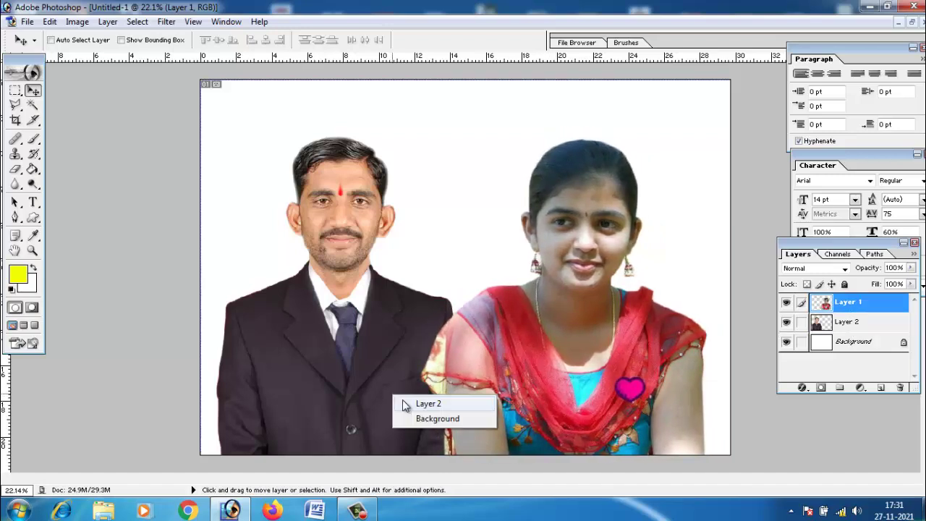
pyautogui.click(405, 403)
pyautogui.rightClick(520, 373)
pyautogui.click(532, 381)
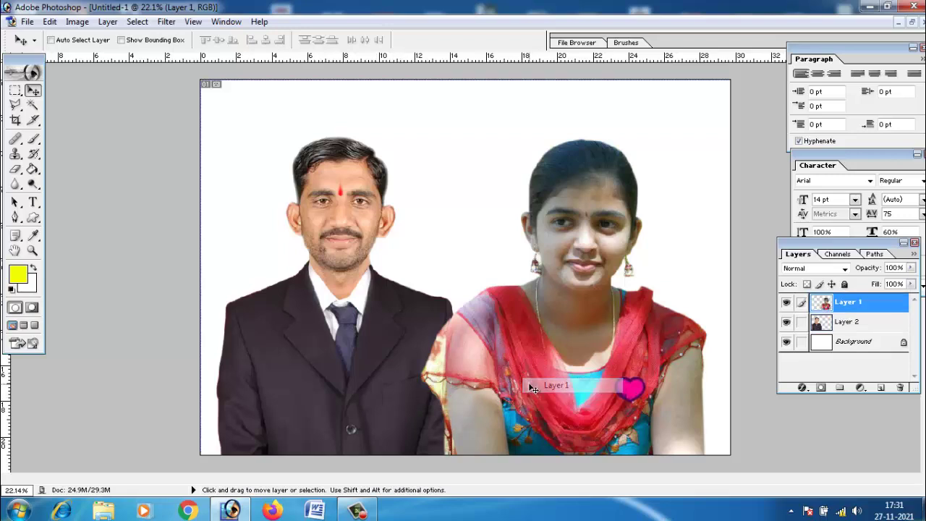
pyautogui.moveTo(532, 382); pyautogui.dragTo(537, 385)
pyautogui.rightClick(399, 368)
pyautogui.click(409, 374)
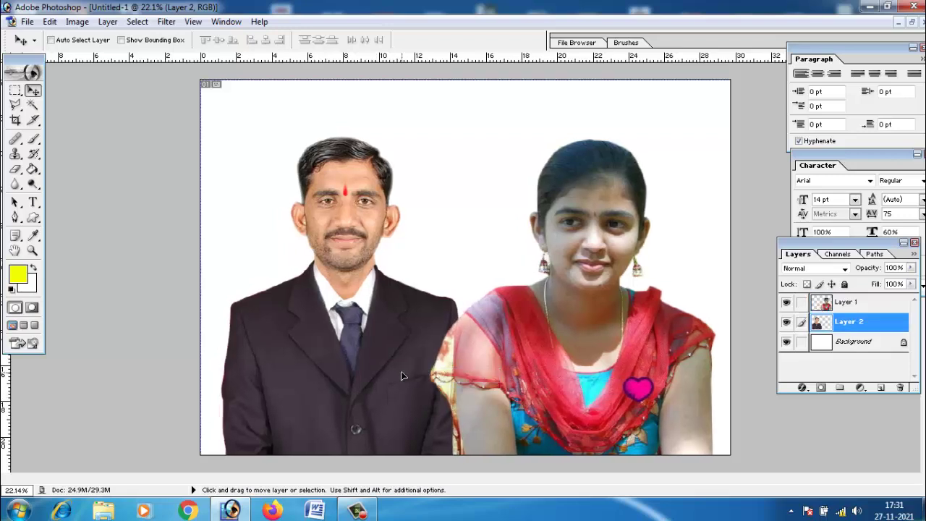
pyautogui.moveTo(398, 372); pyautogui.dragTo(394, 372)
pyautogui.moveTo(847, 304)
pyautogui.mouseDown()
pyautogui.moveTo(847, 331)
pyautogui.moveTo(818, 330)
pyautogui.mouseUp()
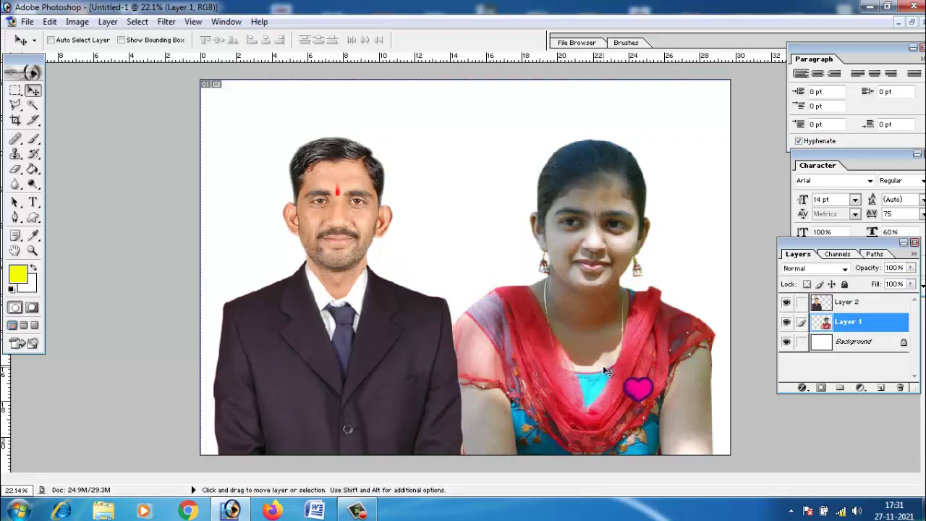
pyautogui.hotkey('ctrl', 'z')
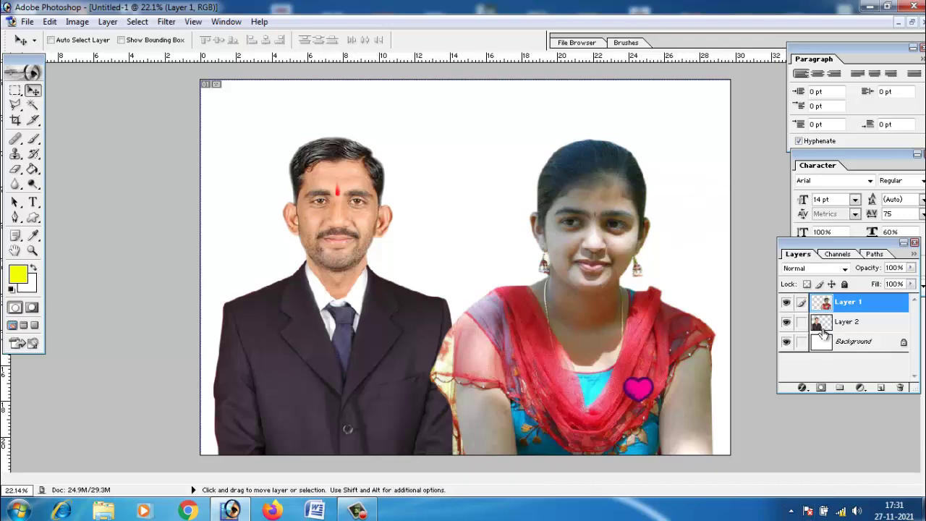
# Add an empty new layer and start browsing New Volume (D:) for a background image.
pyautogui.click(882, 389)
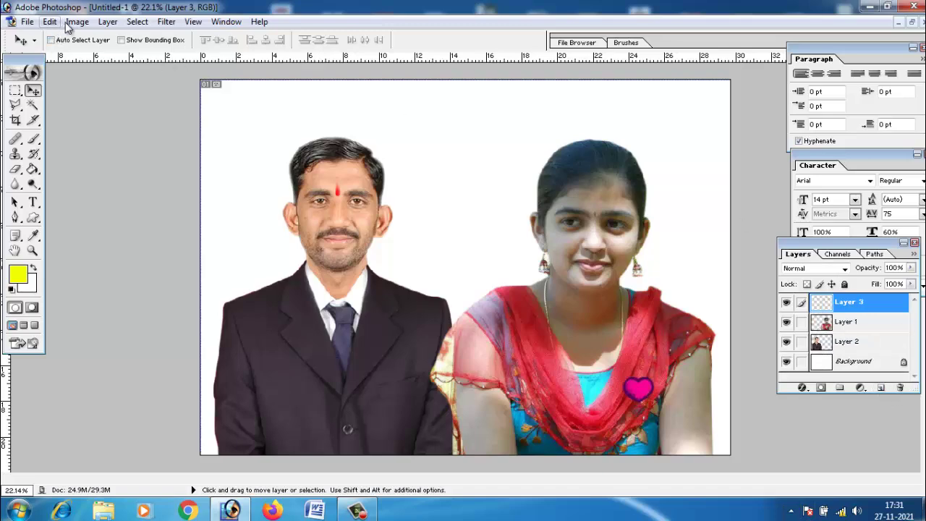
pyautogui.click(28, 22)
pyautogui.click(43, 52)
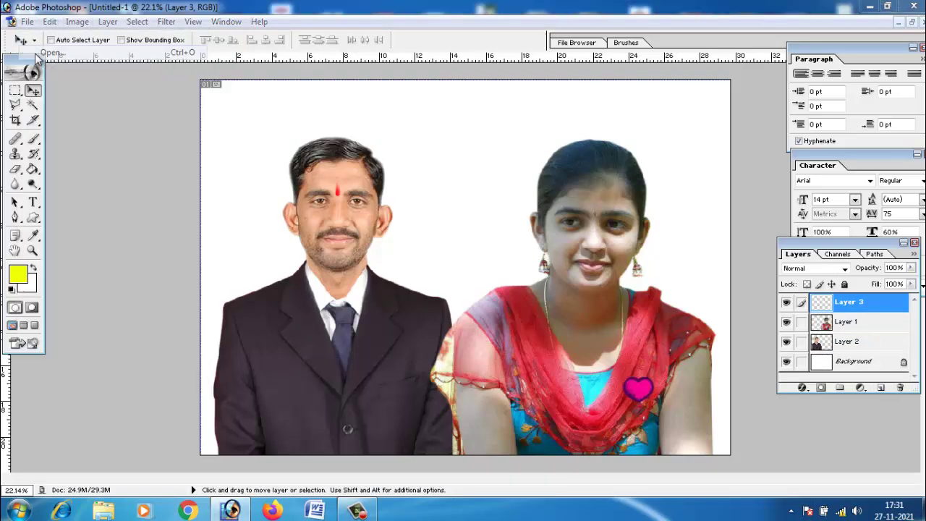
pyautogui.doubleClick(445, 86)
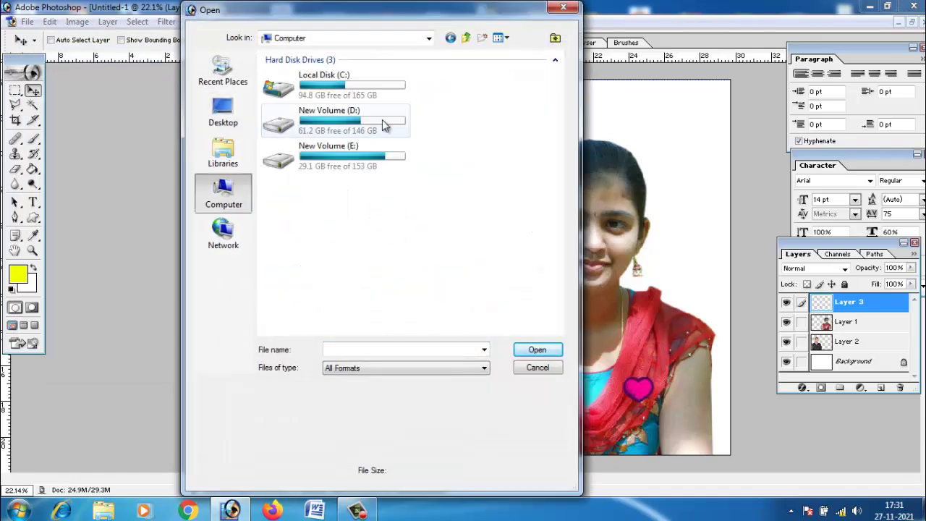
pyautogui.doubleClick(373, 121)
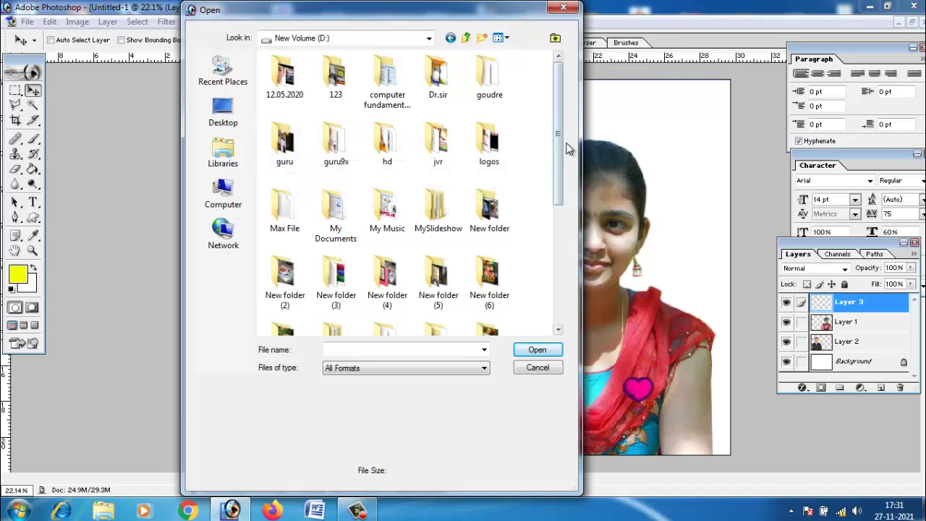
pyautogui.doubleClick(489, 145)
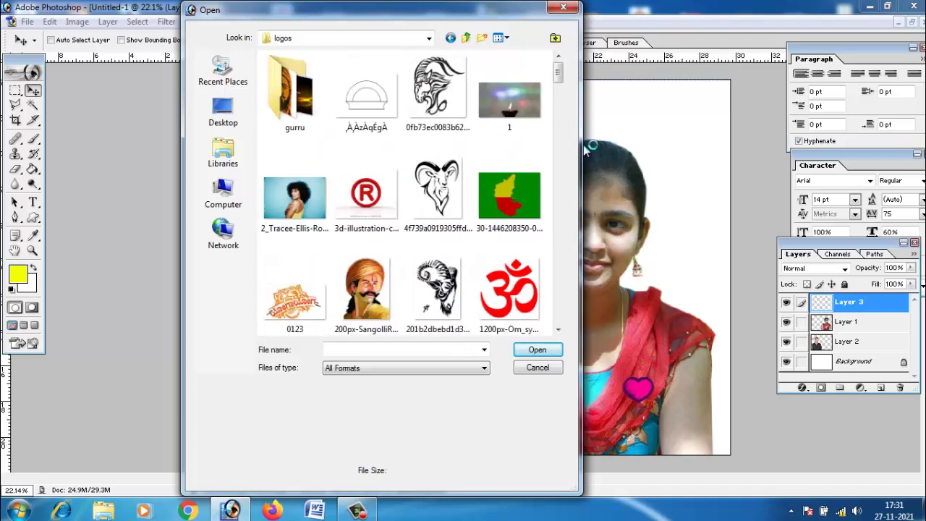
pyautogui.moveTo(557, 79)
pyautogui.mouseDown()
pyautogui.moveTo(557, 271)
pyautogui.moveTo(554, 54)
pyautogui.mouseUp()
# Open the orange-white-green tricolour background image from the backgrounds folder on D:.
pyautogui.doubleClick(307, 100)
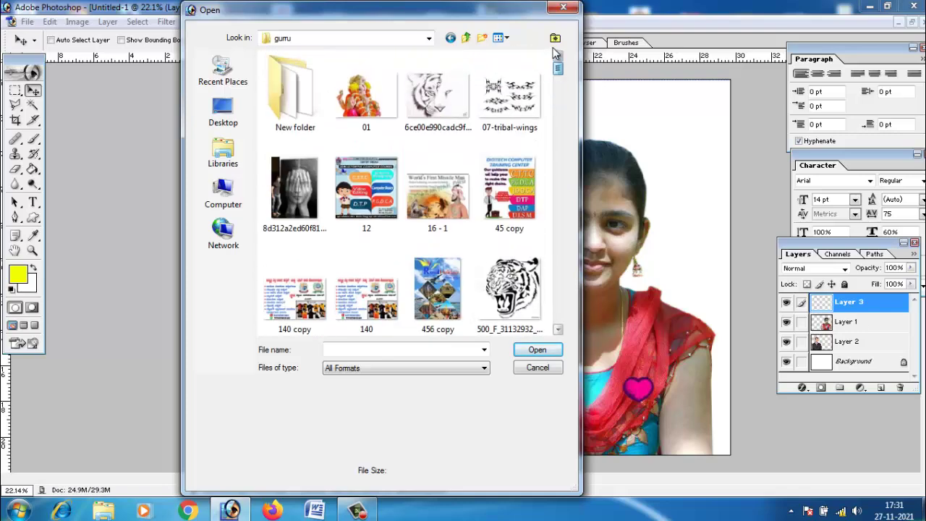
pyautogui.doubleClick(290, 91)
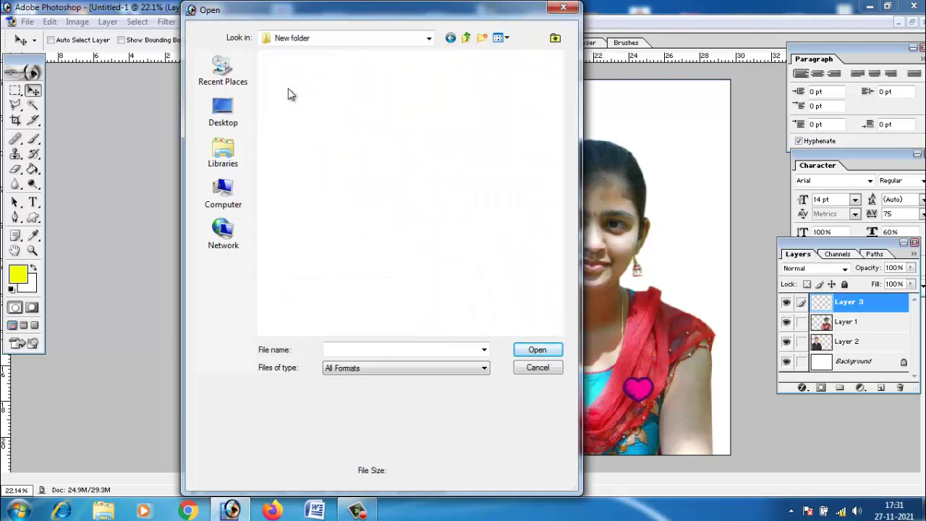
pyautogui.click(449, 39)
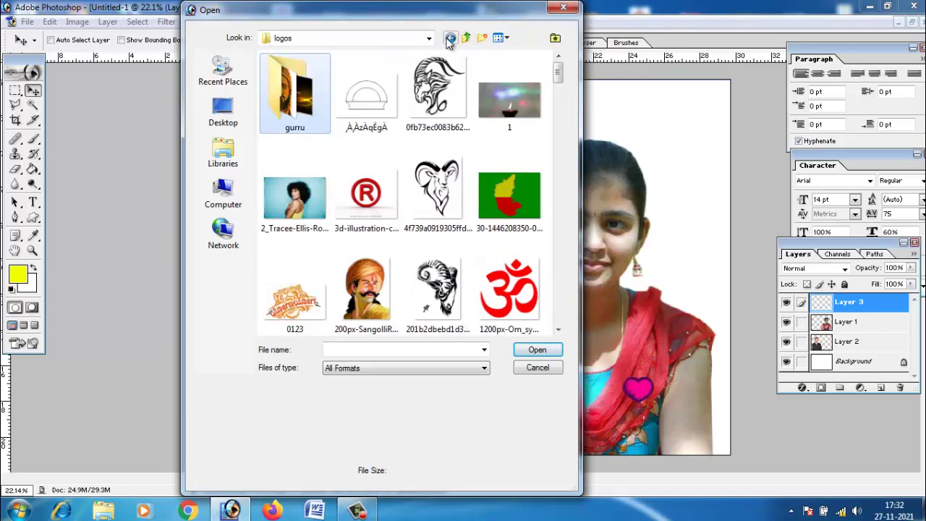
pyautogui.click(450, 38)
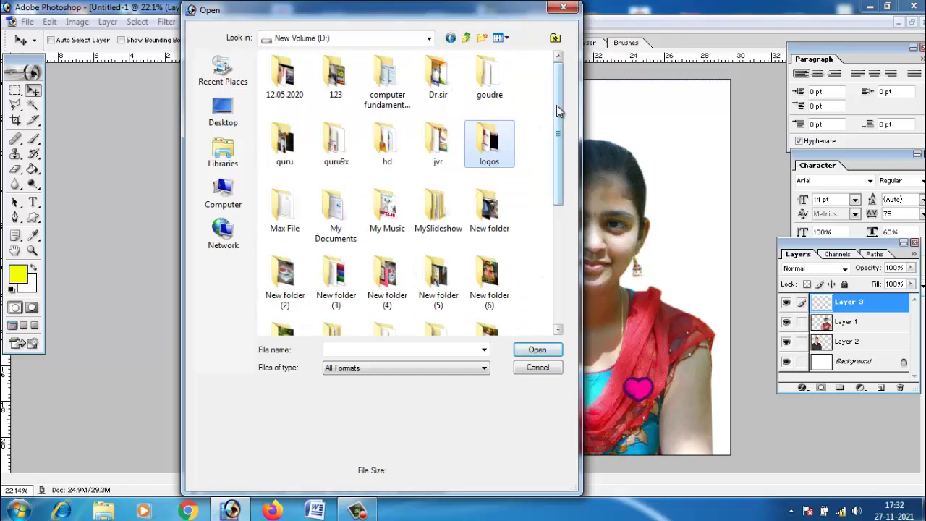
pyautogui.moveTo(557, 114); pyautogui.dragTo(557, 167)
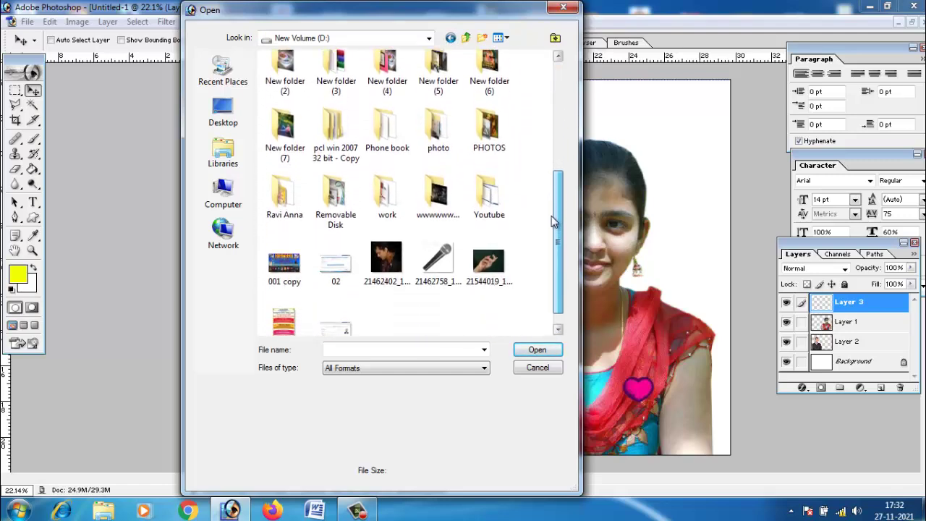
pyautogui.moveTo(558, 167); pyautogui.dragTo(557, 231)
pyautogui.doubleClick(284, 185)
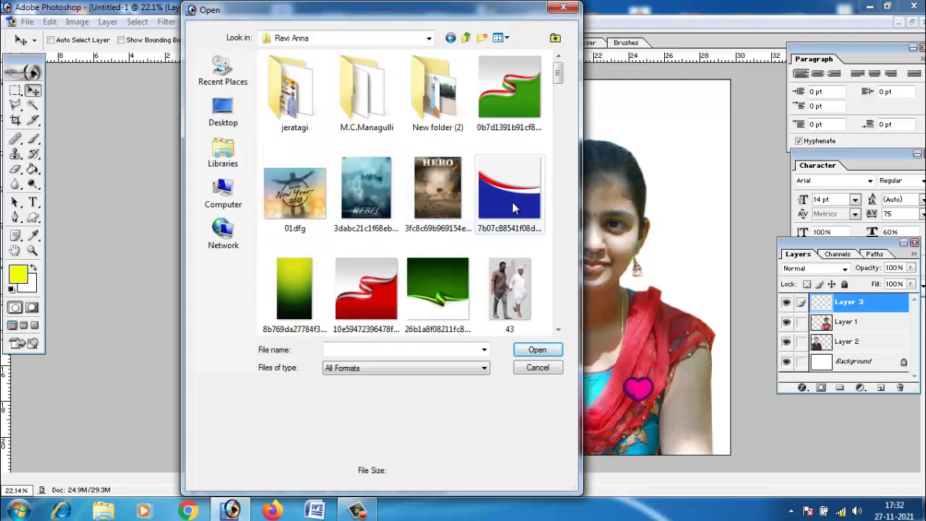
pyautogui.moveTo(558, 78); pyautogui.dragTo(561, 106)
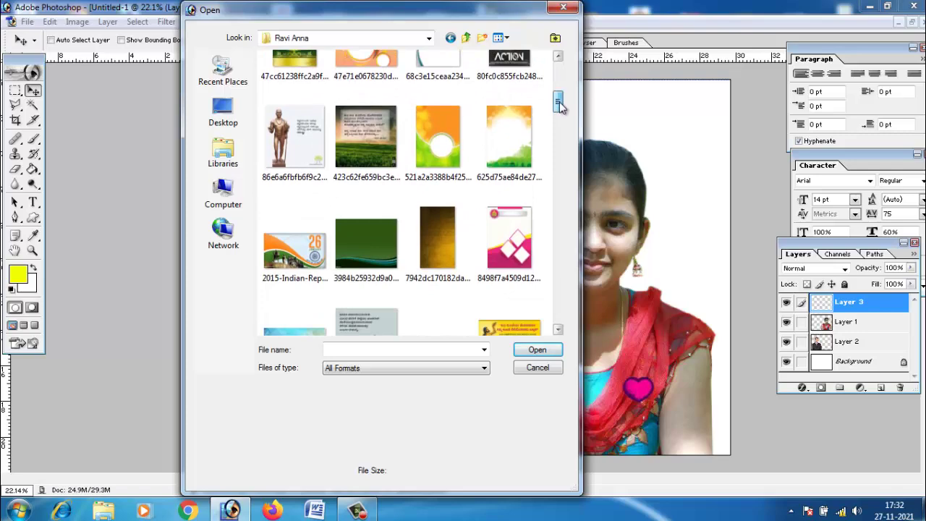
pyautogui.click(511, 137)
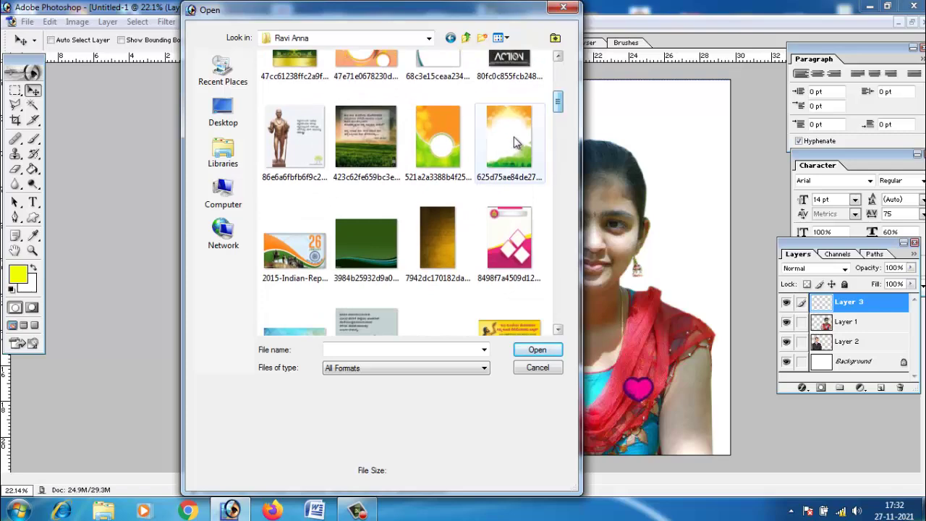
pyautogui.click(529, 353)
pyautogui.moveTo(142, 77)
pyautogui.mouseDown()
pyautogui.moveTo(532, 104)
pyautogui.moveTo(610, 123)
pyautogui.moveTo(499, 92)
pyautogui.mouseUp()
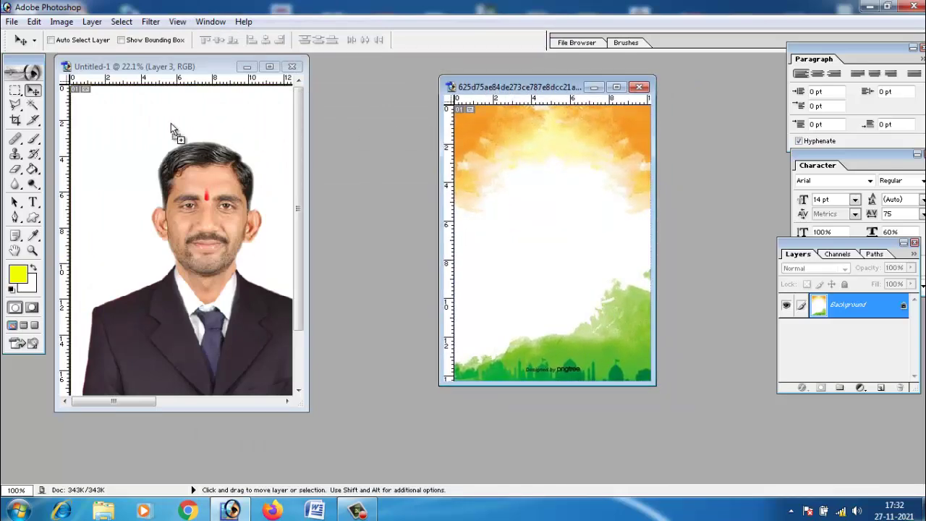
# Copy the tricolour image into Untitled-1 and scale it to cover the whole canvas.
pyautogui.moveTo(171, 125); pyautogui.dragTo(170, 125)
pyautogui.click(269, 67)
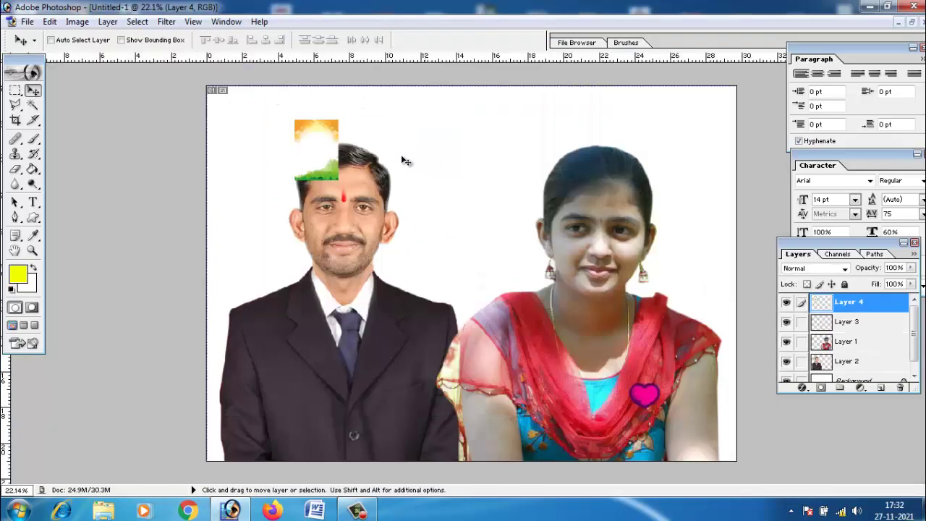
pyautogui.moveTo(321, 154); pyautogui.dragTo(241, 124)
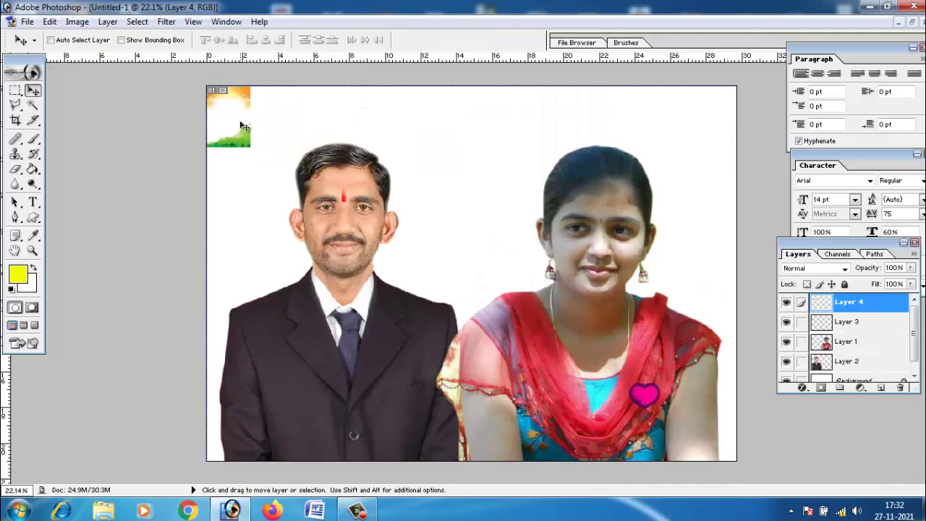
pyautogui.click(50, 22)
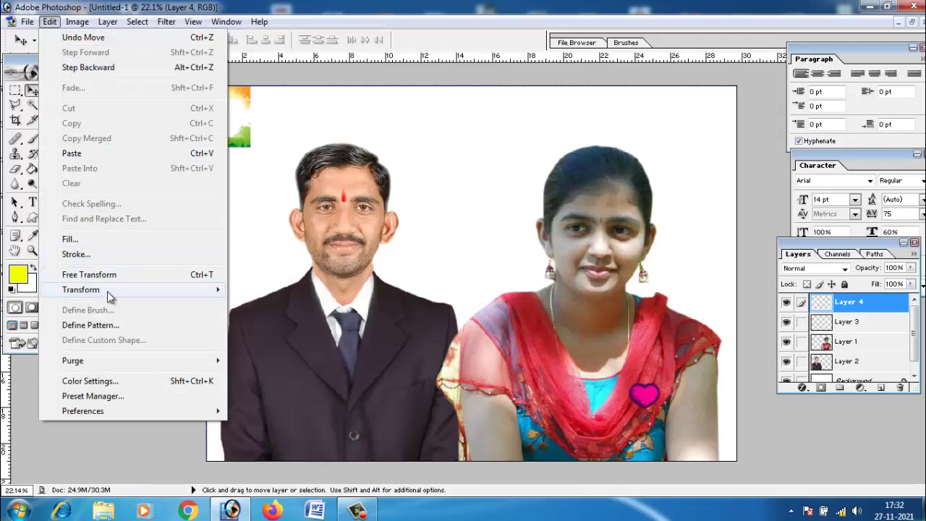
pyautogui.click(257, 310)
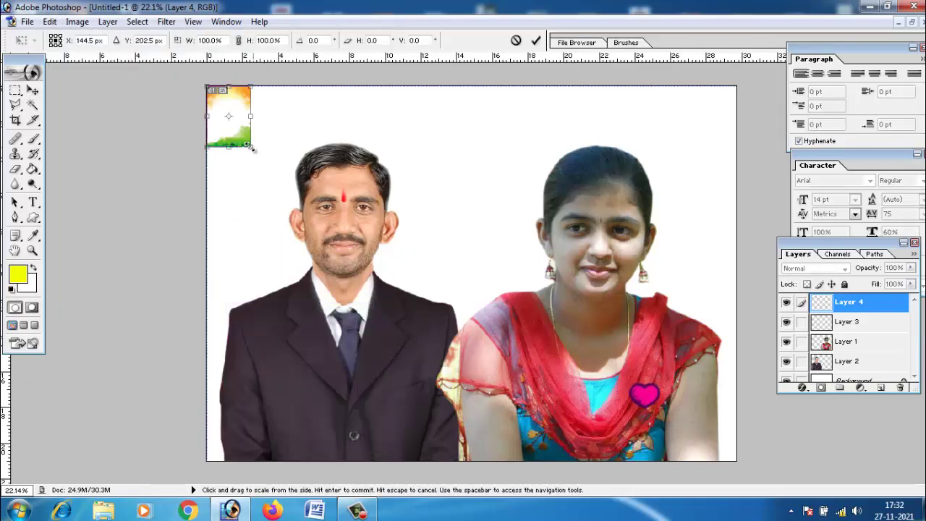
pyautogui.moveTo(251, 146)
pyautogui.mouseDown()
pyautogui.moveTo(742, 494)
pyautogui.moveTo(737, 461)
pyautogui.mouseUp()
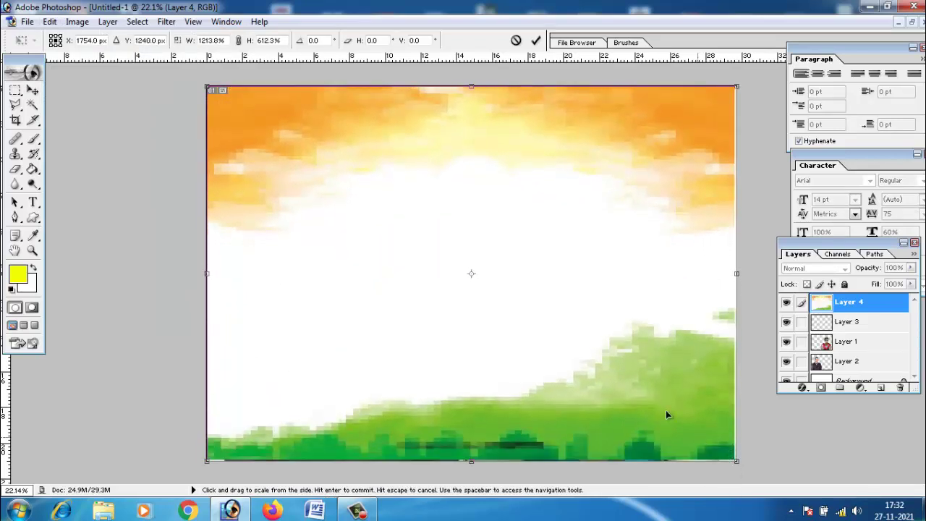
pyautogui.press('Return')
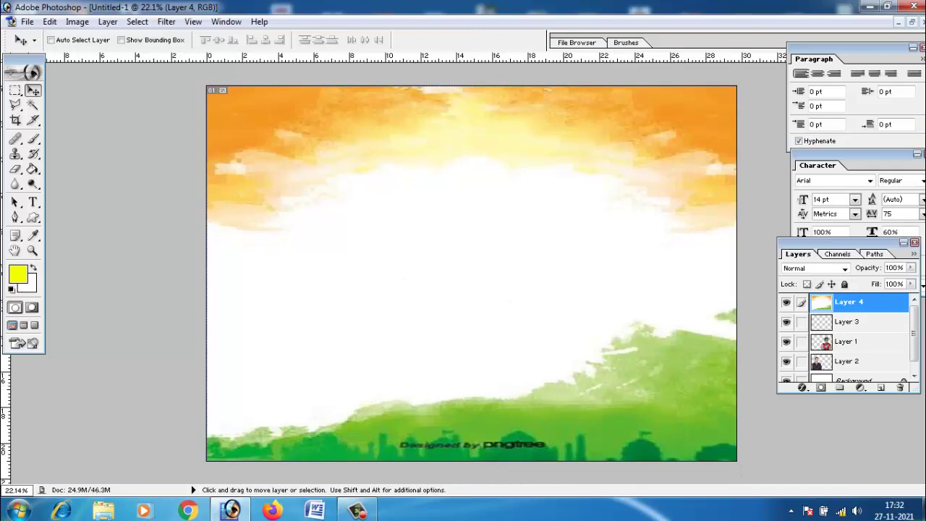
# Move the tricolour sky layer beneath both people layers in the Layers palette.
pyautogui.moveTo(830, 254); pyautogui.dragTo(803, 161)
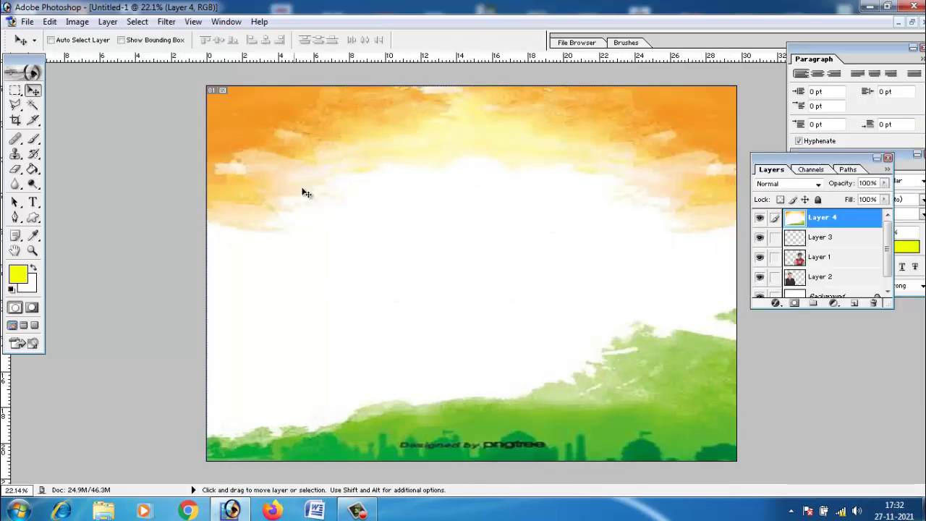
pyautogui.moveTo(830, 221); pyautogui.dragTo(827, 293)
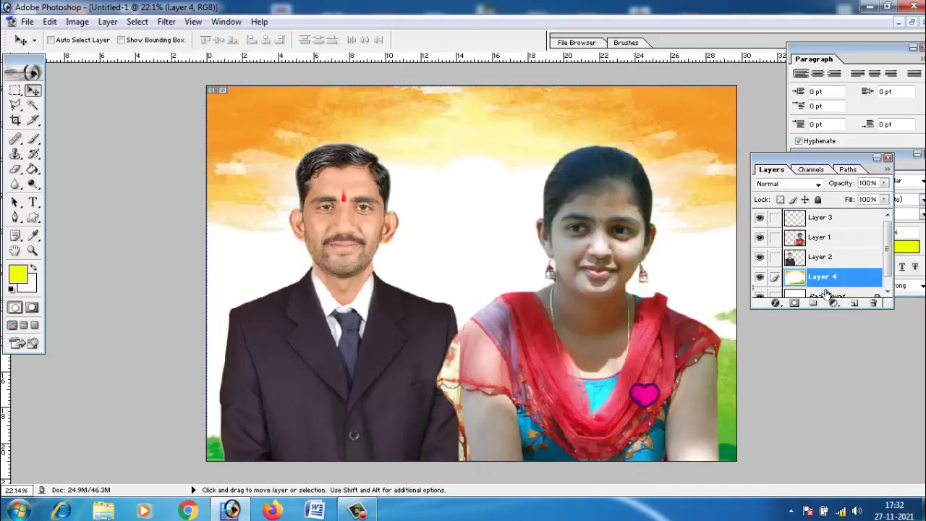
pyautogui.moveTo(794, 168); pyautogui.dragTo(812, 284)
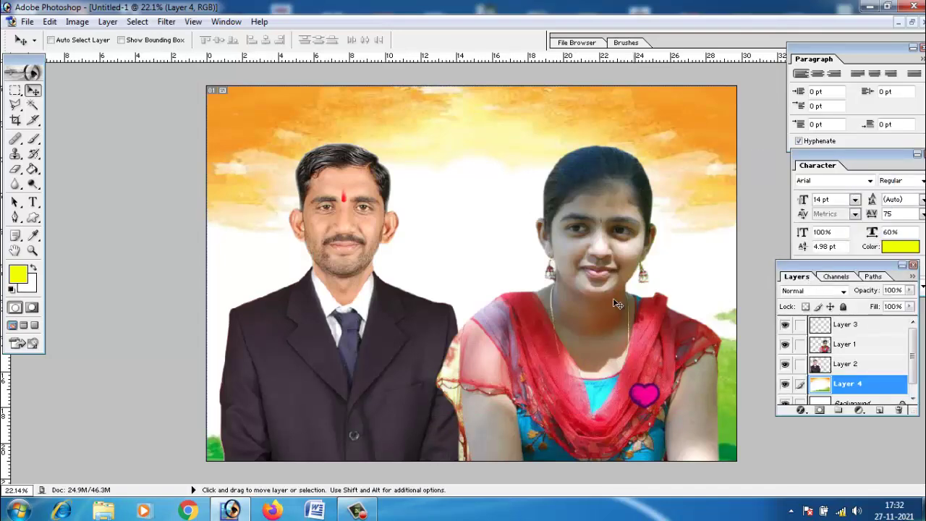
pyautogui.scroll(-2, 600, 304)
pyautogui.scroll(1, 600, 304)
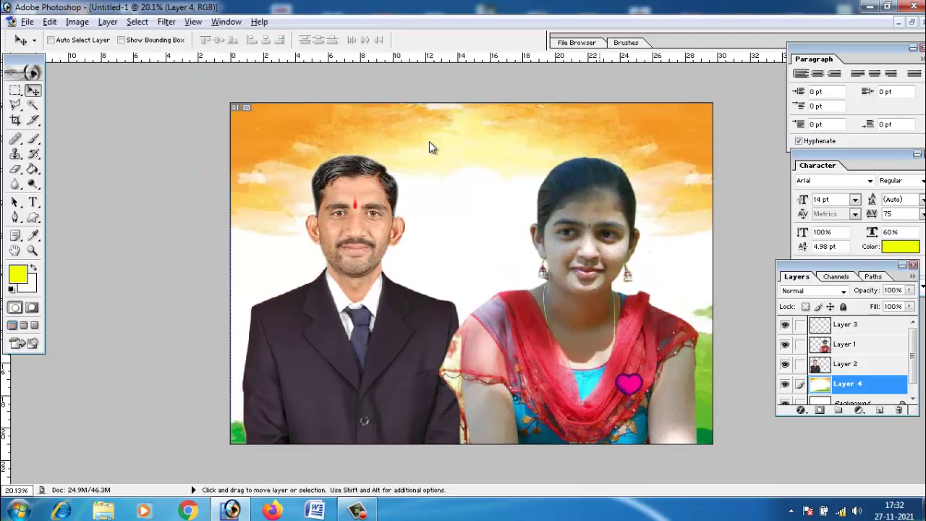
# Apply a Lens Flare centred on the upper right of the tricolour sky.
pyautogui.click(172, 25)
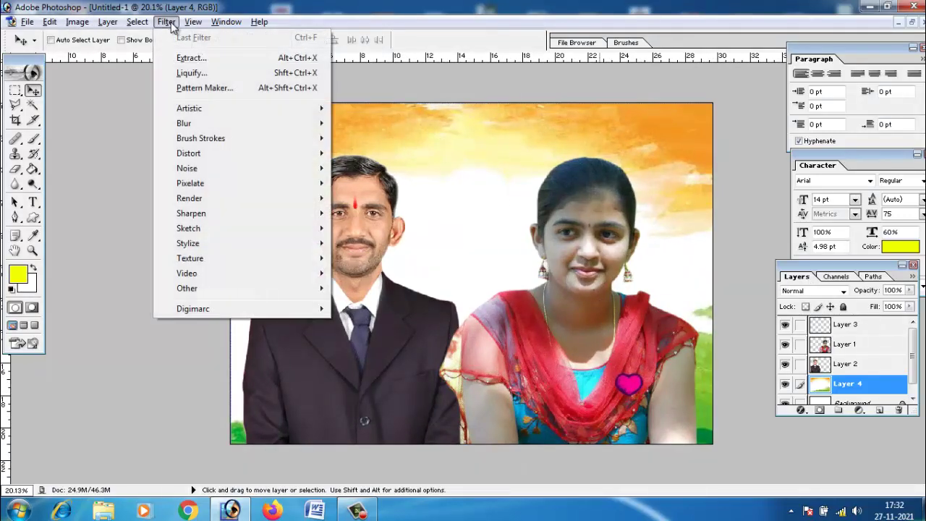
pyautogui.click(164, 28)
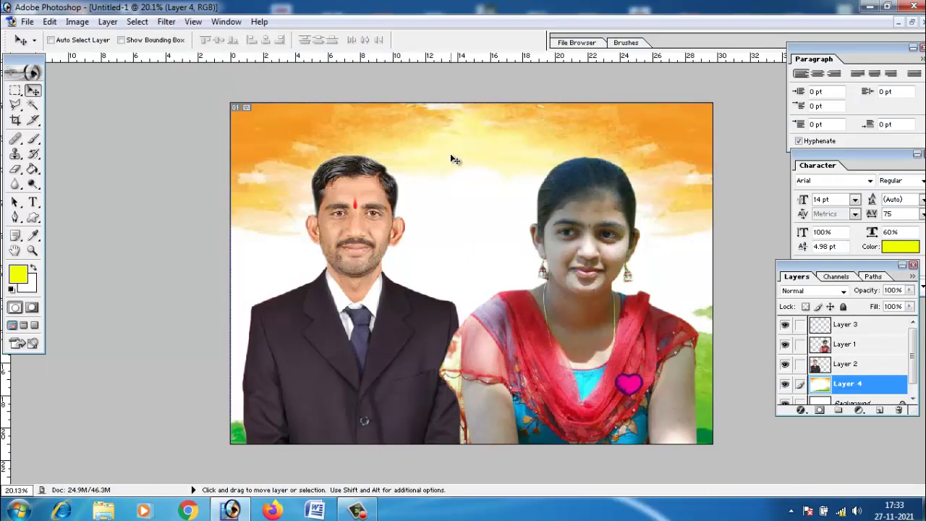
pyautogui.click(168, 23)
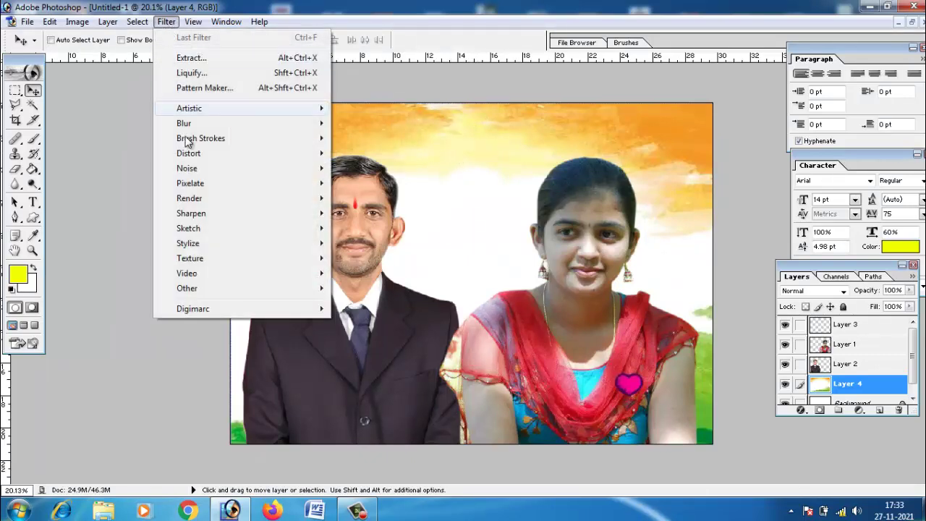
pyautogui.moveTo(190, 199)
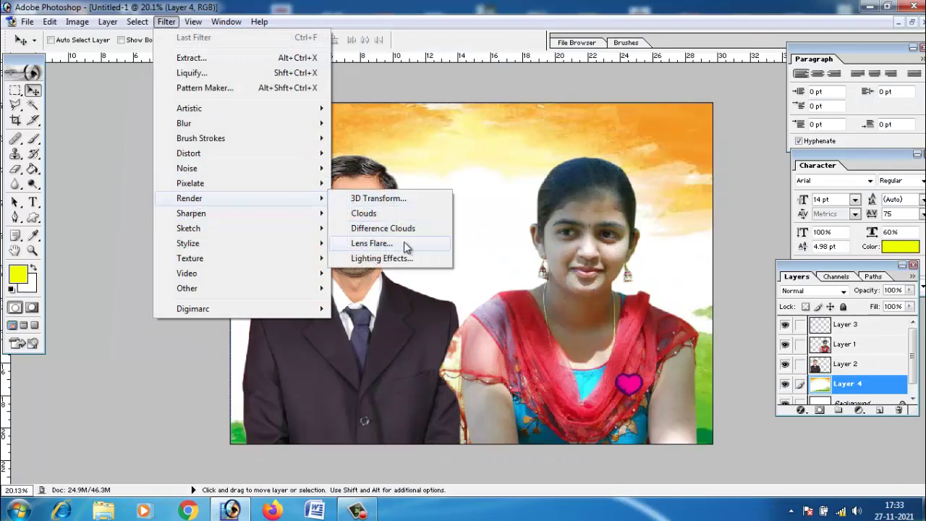
pyautogui.click(404, 244)
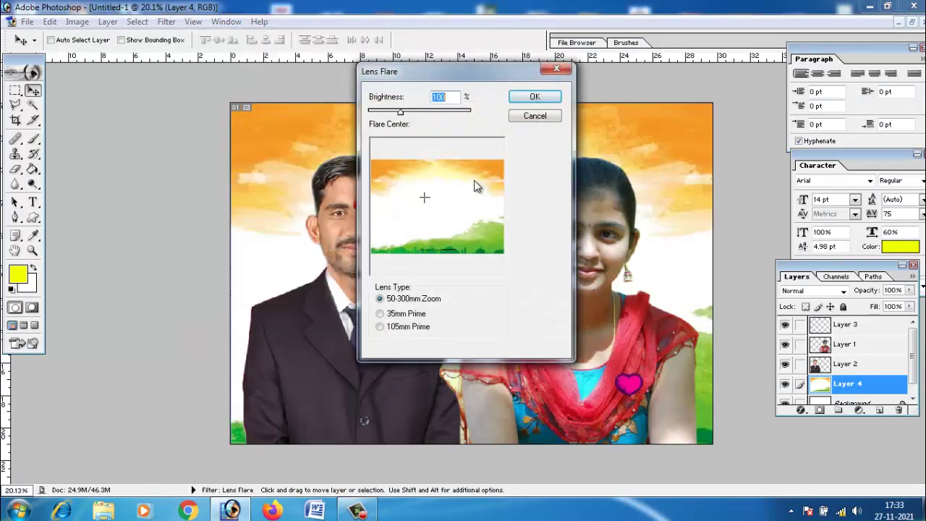
pyautogui.click(479, 179)
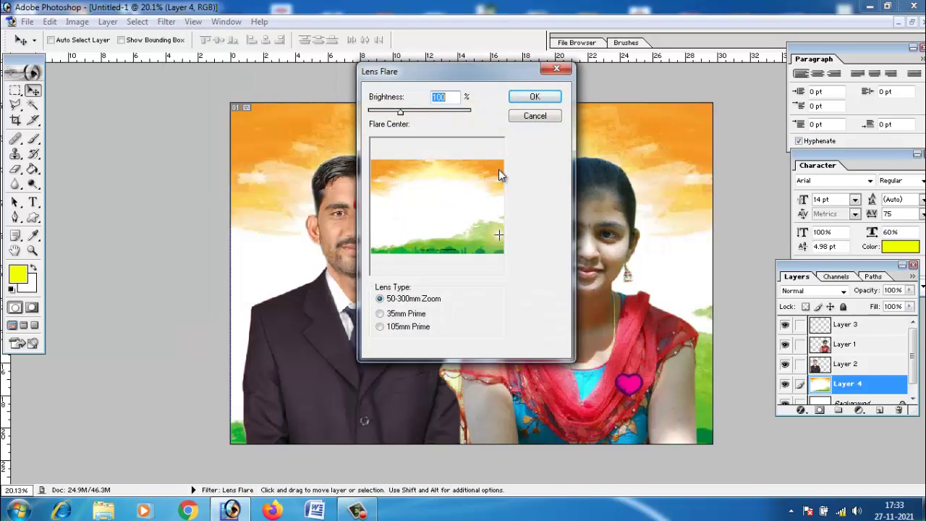
pyautogui.click(498, 172)
pyautogui.click(535, 97)
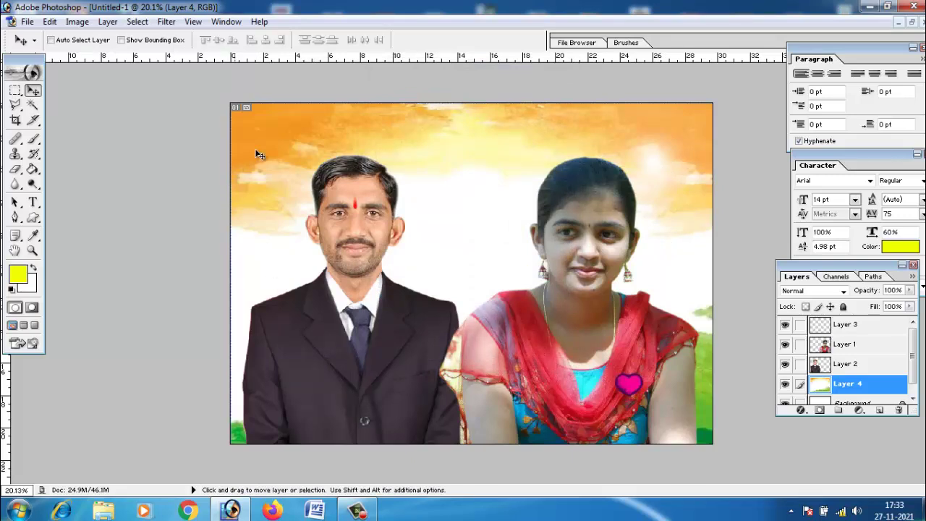
# Toggle the sky layer's visibility to compare, enlarge the Layers palette, and try reordering the sky layer.
pyautogui.click(784, 389)
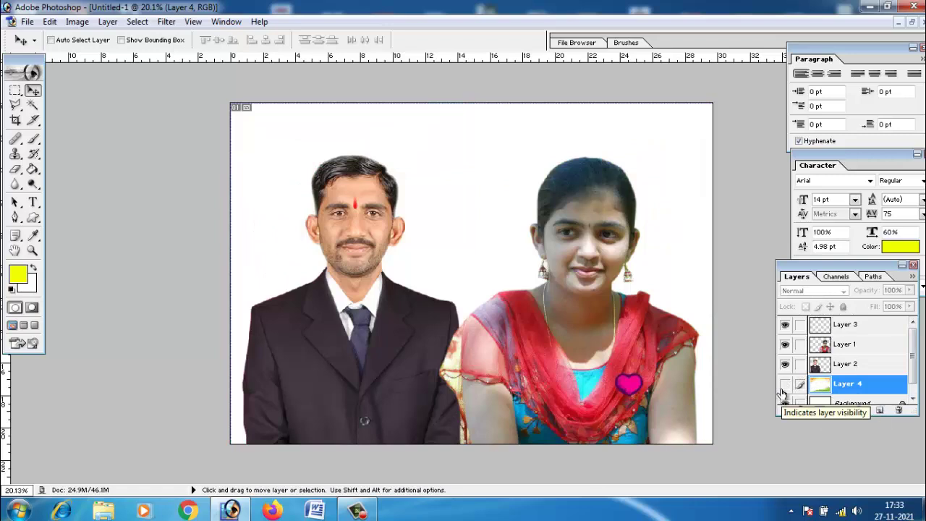
pyautogui.click(785, 384)
pyautogui.click(785, 384)
pyautogui.click(786, 384)
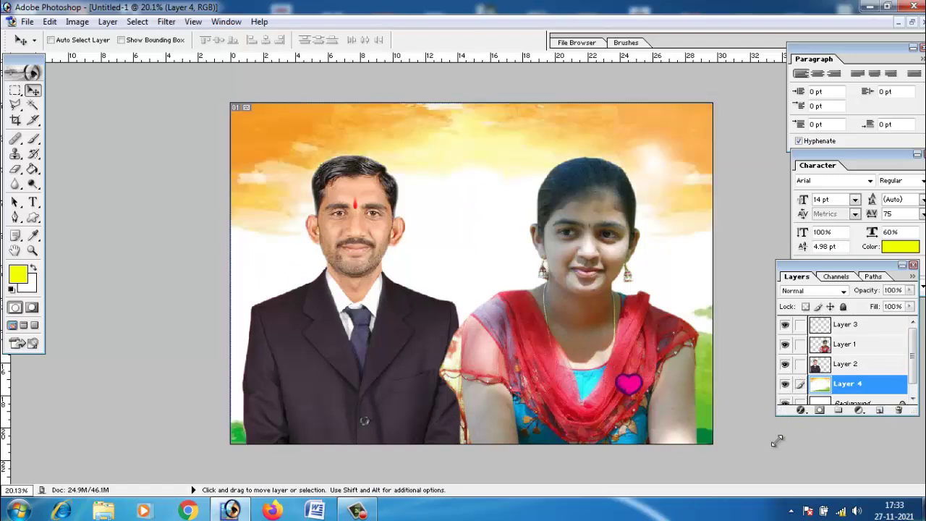
pyautogui.moveTo(790, 416); pyautogui.dragTo(779, 478)
pyautogui.click(785, 386)
pyautogui.click(786, 385)
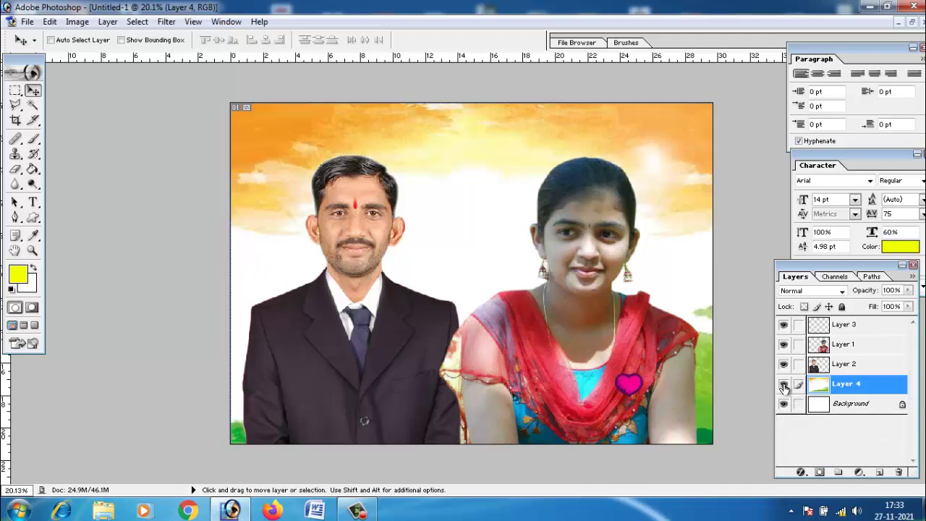
pyautogui.moveTo(817, 265); pyautogui.dragTo(803, 156)
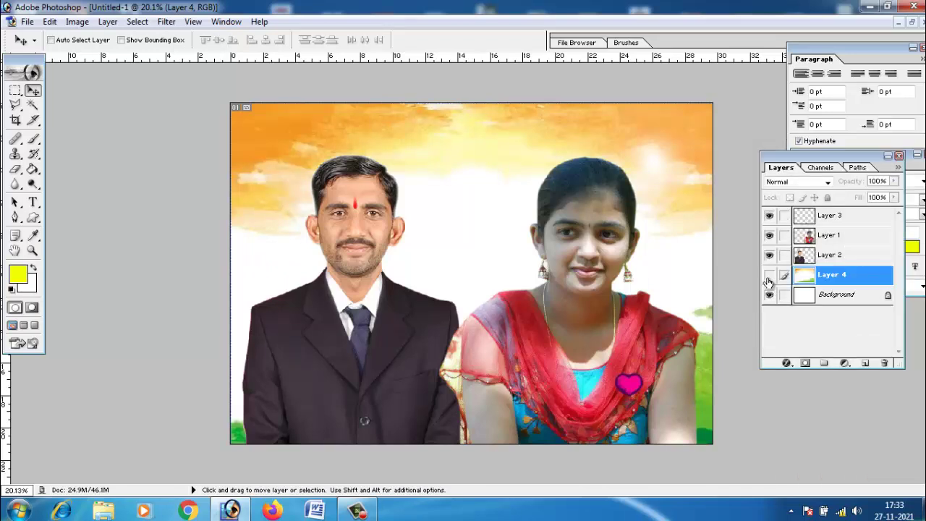
pyautogui.click(769, 275)
pyautogui.click(769, 275)
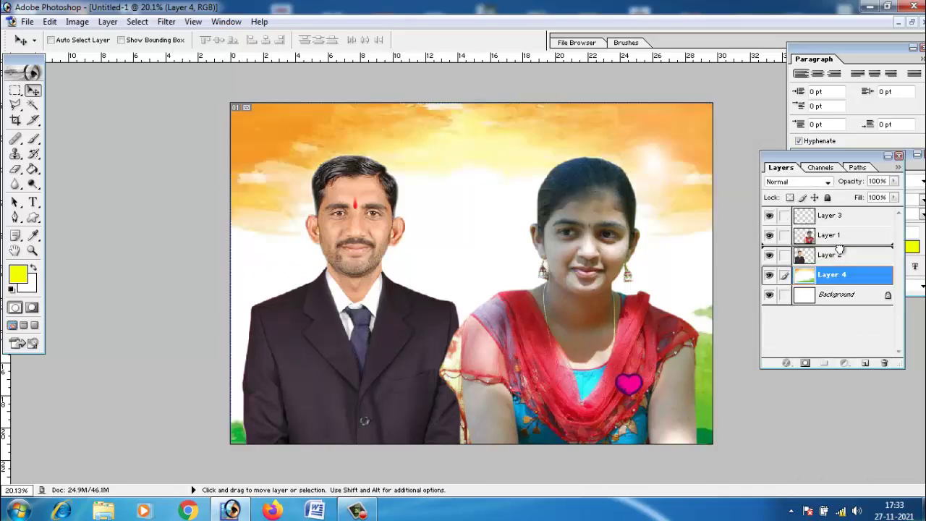
pyautogui.moveTo(844, 276)
pyautogui.mouseDown()
pyautogui.moveTo(838, 250)
pyautogui.moveTo(829, 289)
pyautogui.mouseUp()
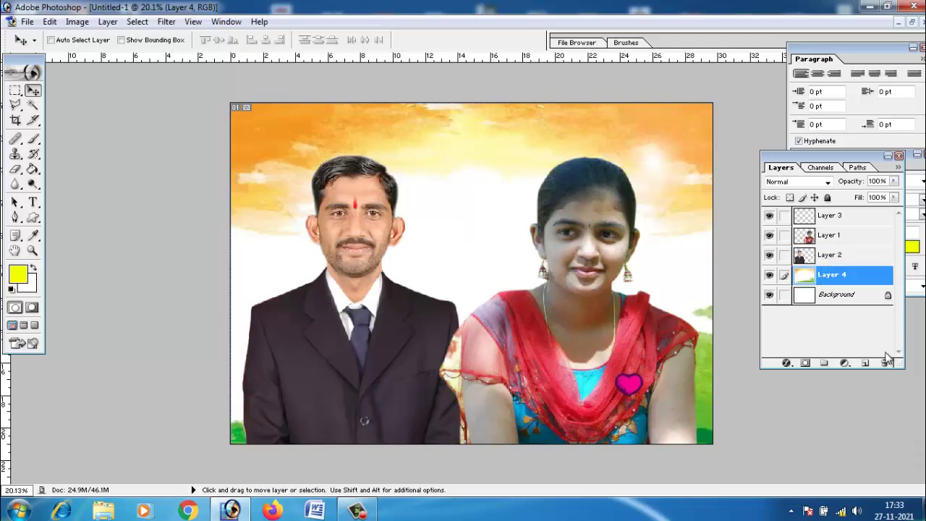
# Add a new layer above the sky and fill it with a blue linear gradient.
pyautogui.click(865, 363)
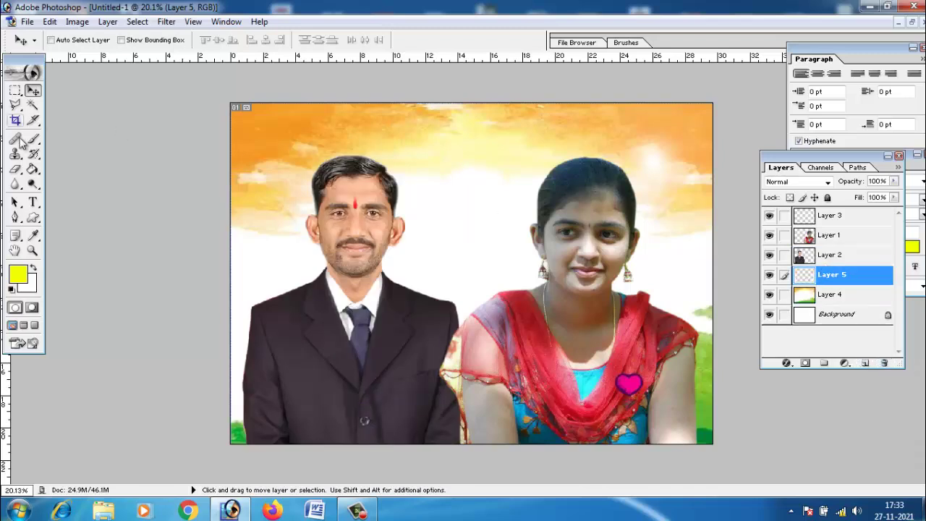
pyautogui.click(32, 170)
pyautogui.click(90, 169)
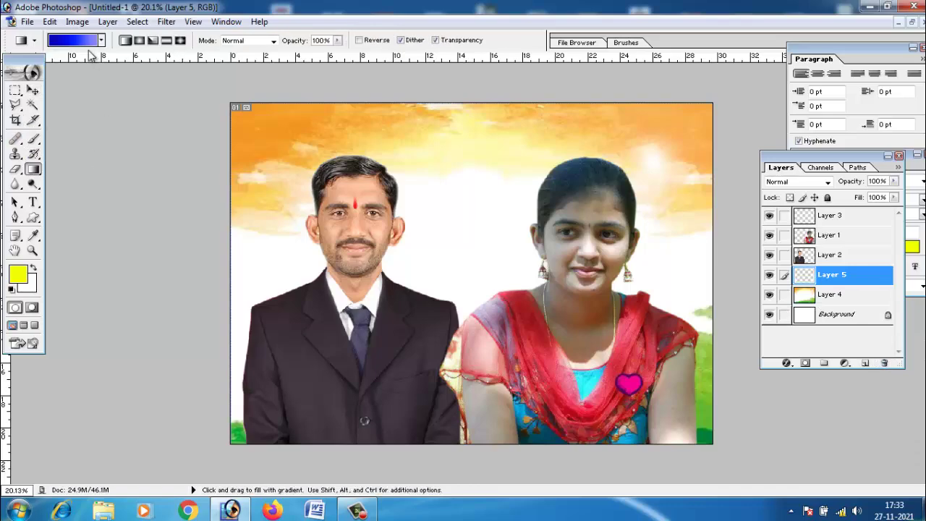
pyautogui.click(74, 41)
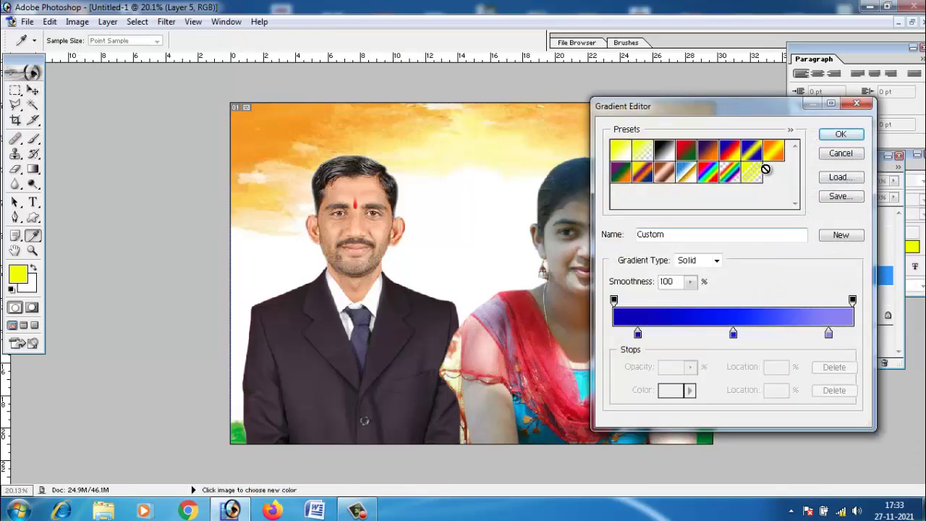
pyautogui.click(836, 137)
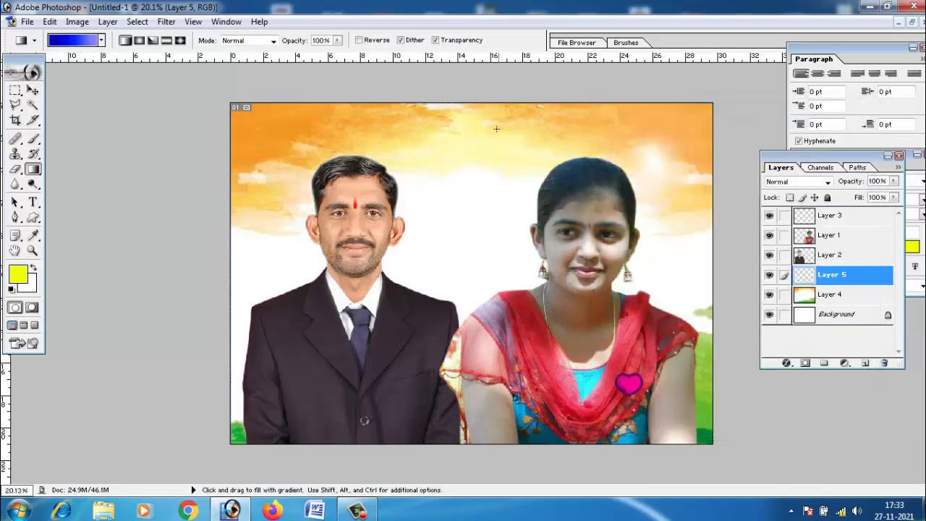
pyautogui.moveTo(494, 101); pyautogui.dragTo(422, 464)
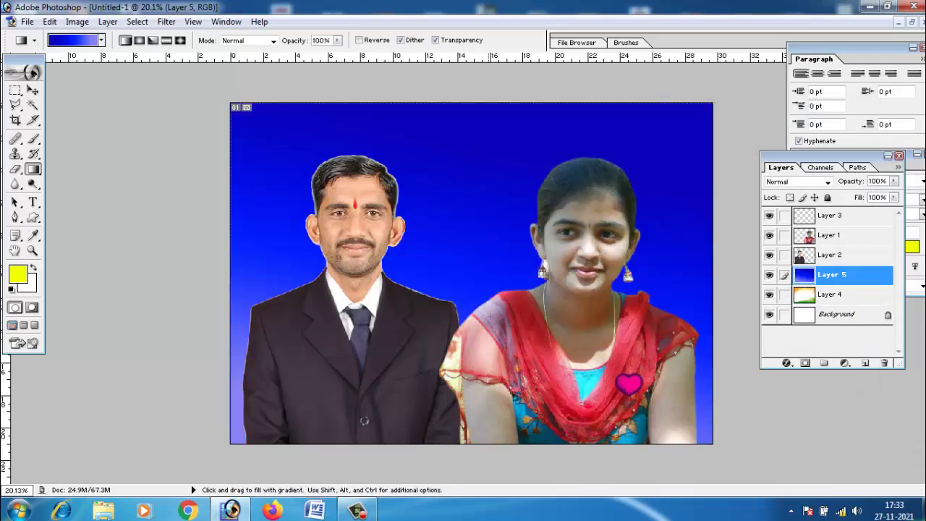
pyautogui.moveTo(470, 253)
pyautogui.mouseDown()
pyautogui.moveTo(227, 265)
pyautogui.moveTo(480, 243)
pyautogui.mouseUp()
# Redraw it as a radial Foreground to Background yellow gradient from the canvas centre.
pyautogui.click(139, 40)
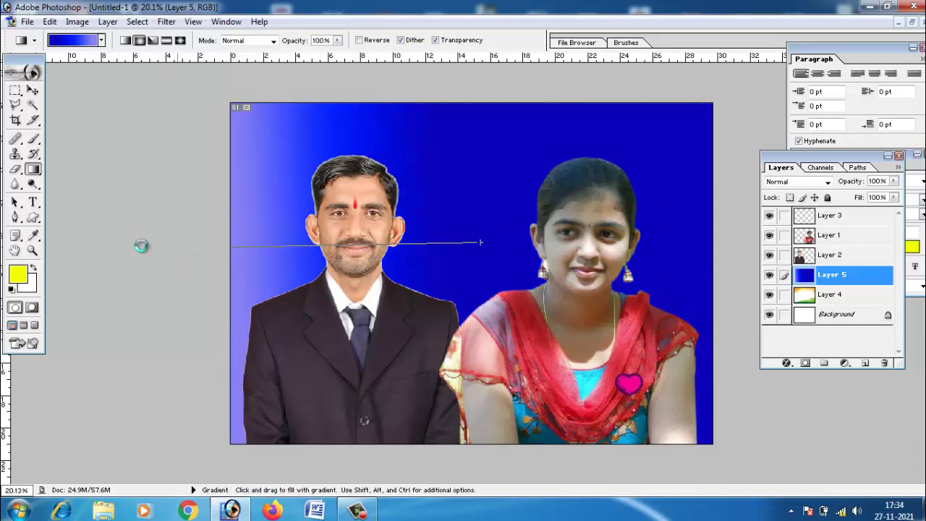
pyautogui.moveTo(461, 248); pyautogui.dragTo(257, 291)
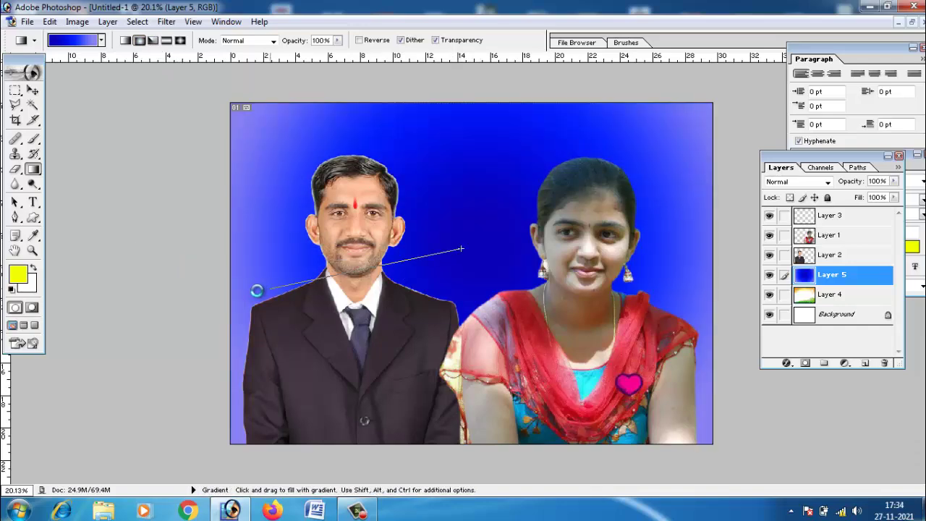
pyautogui.click(76, 40)
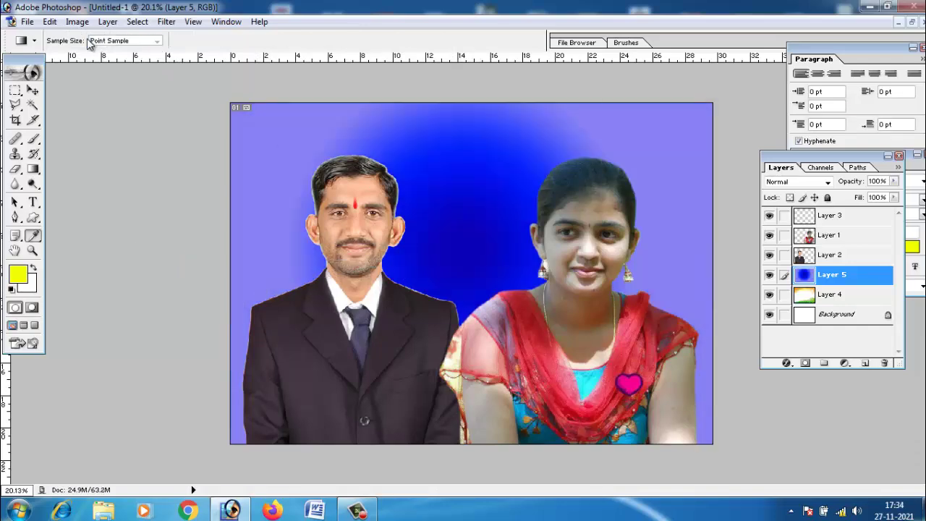
pyautogui.click(621, 155)
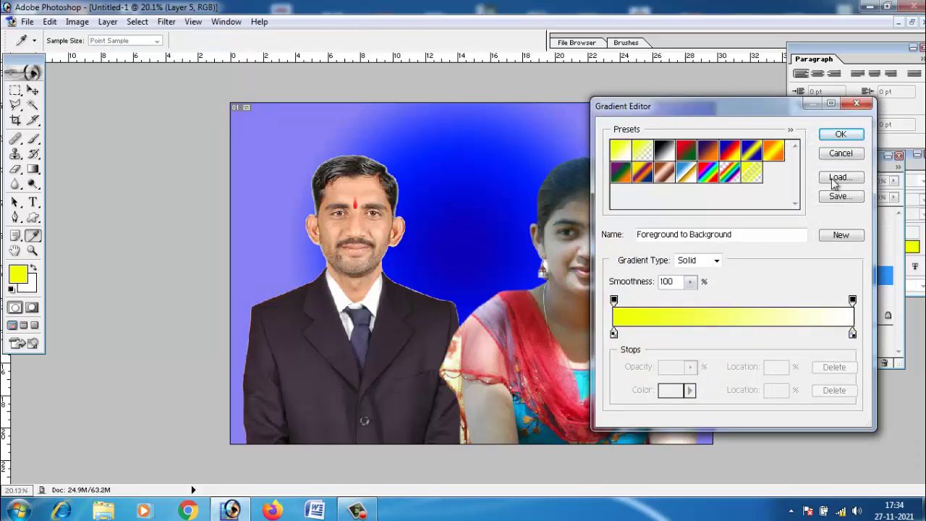
pyautogui.click(840, 134)
pyautogui.moveTo(470, 231); pyautogui.dragTo(98, 276)
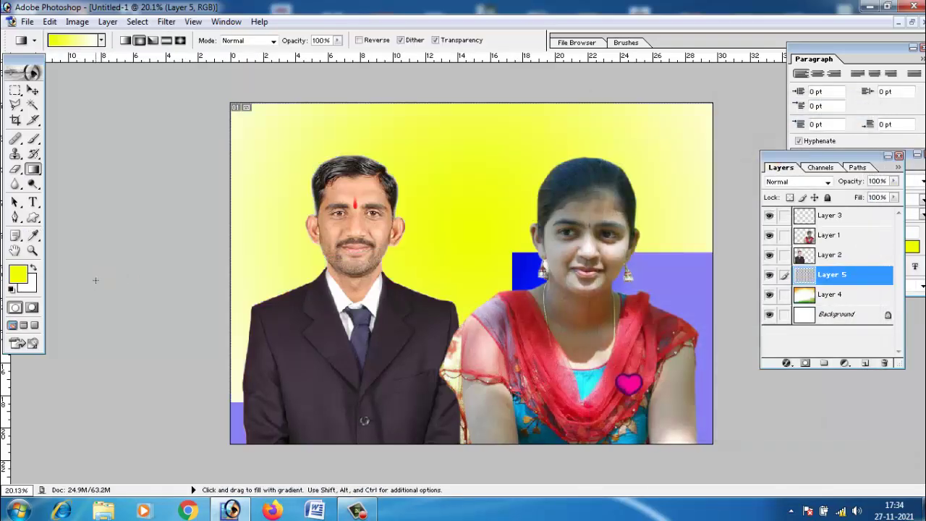
pyautogui.moveTo(478, 247); pyautogui.dragTo(717, 287)
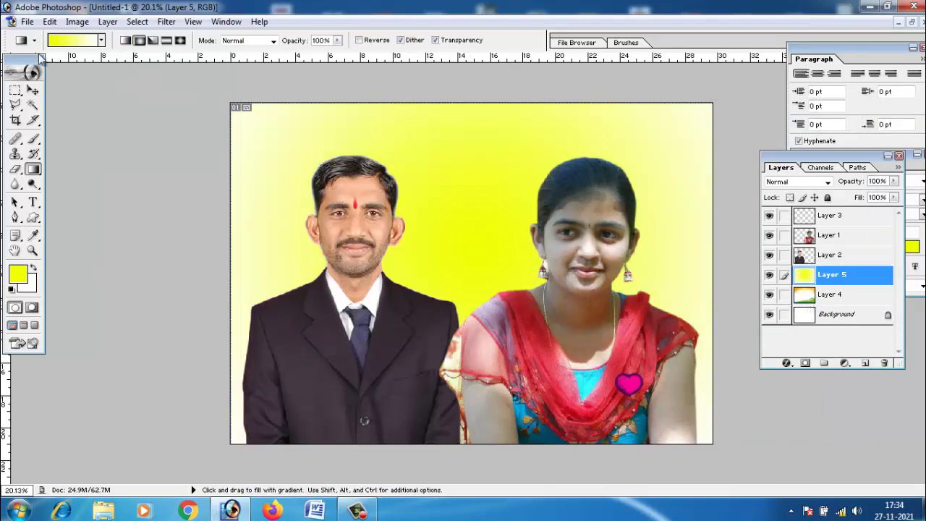
pyautogui.click(33, 89)
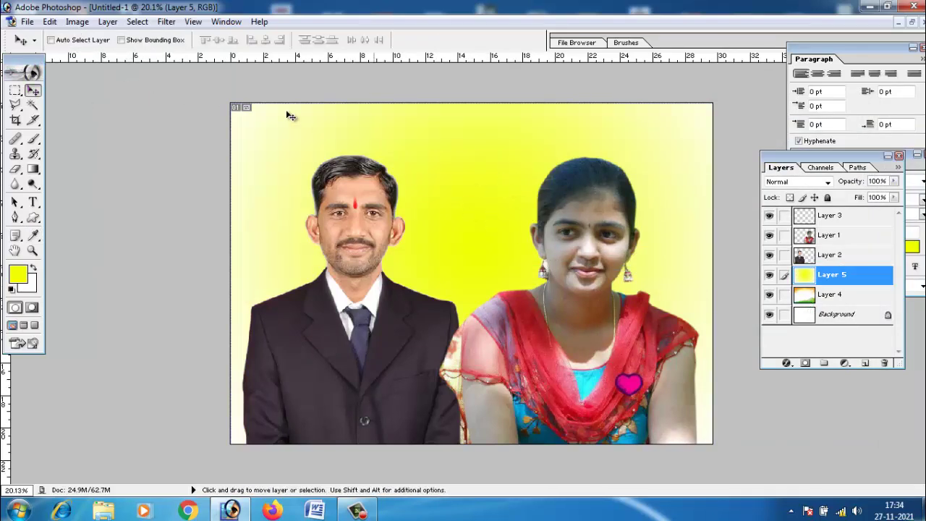
# Shift Layer 5's gradient to pink (Hue −97, Lightness +23), then hide Layer 5.
pyautogui.click(76, 22)
pyautogui.moveTo(109, 58)
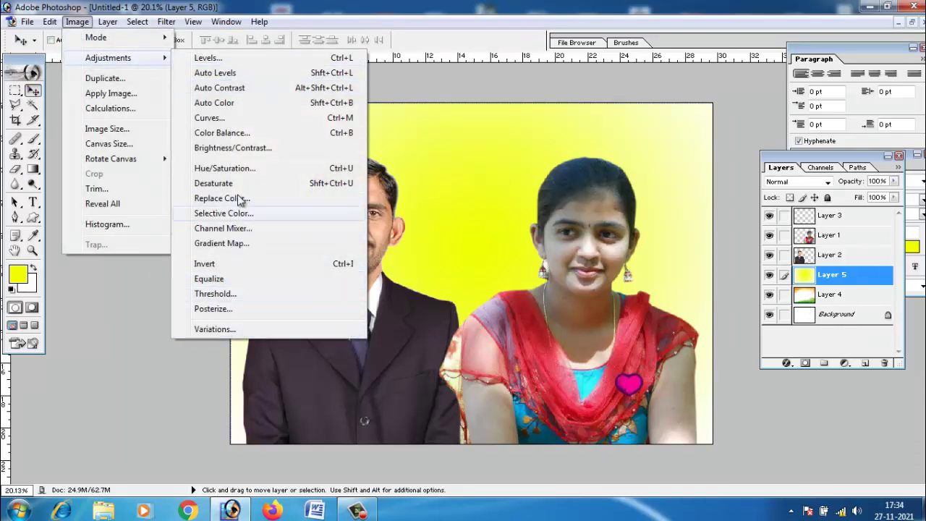
pyautogui.click(231, 168)
pyautogui.moveTo(510, 276); pyautogui.dragTo(713, 40)
pyautogui.moveTo(703, 87)
pyautogui.mouseDown()
pyautogui.moveTo(773, 87)
pyautogui.moveTo(636, 90)
pyautogui.moveTo(660, 90)
pyautogui.mouseUp()
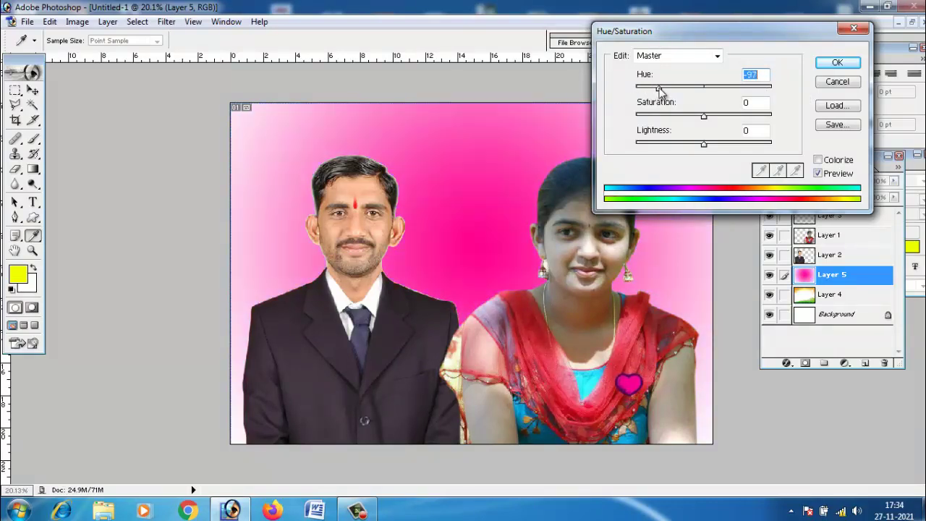
pyautogui.moveTo(696, 145)
pyautogui.mouseDown()
pyautogui.moveTo(726, 145)
pyautogui.moveTo(693, 145)
pyautogui.moveTo(702, 145)
pyautogui.mouseUp()
pyautogui.click(719, 147)
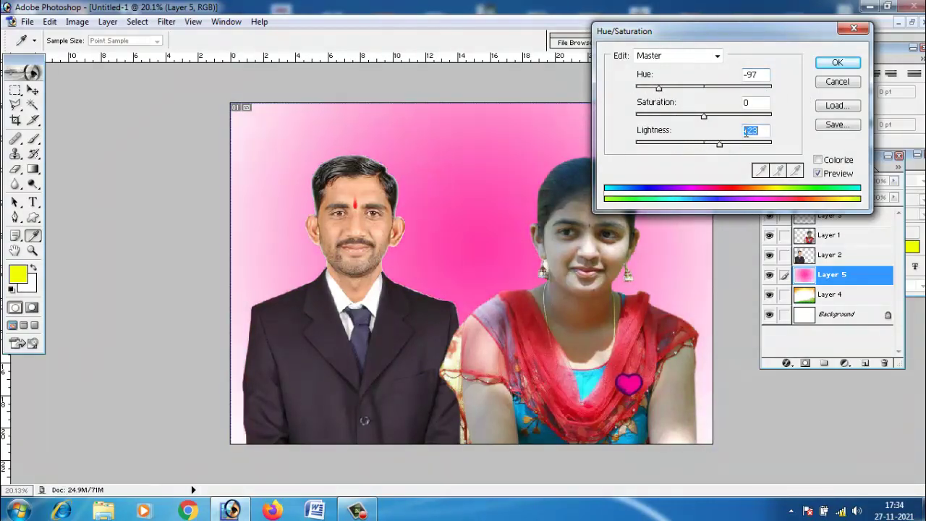
pyautogui.click(837, 64)
pyautogui.press('v')
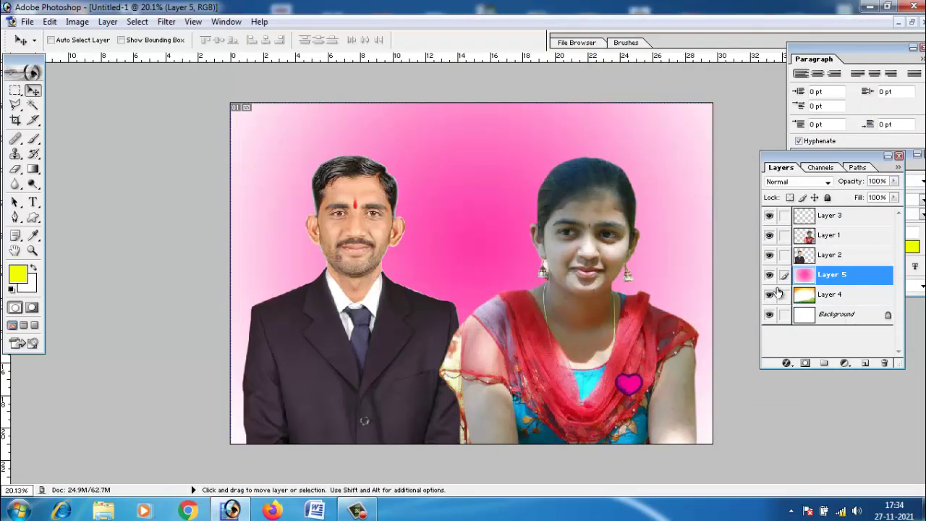
pyautogui.click(769, 275)
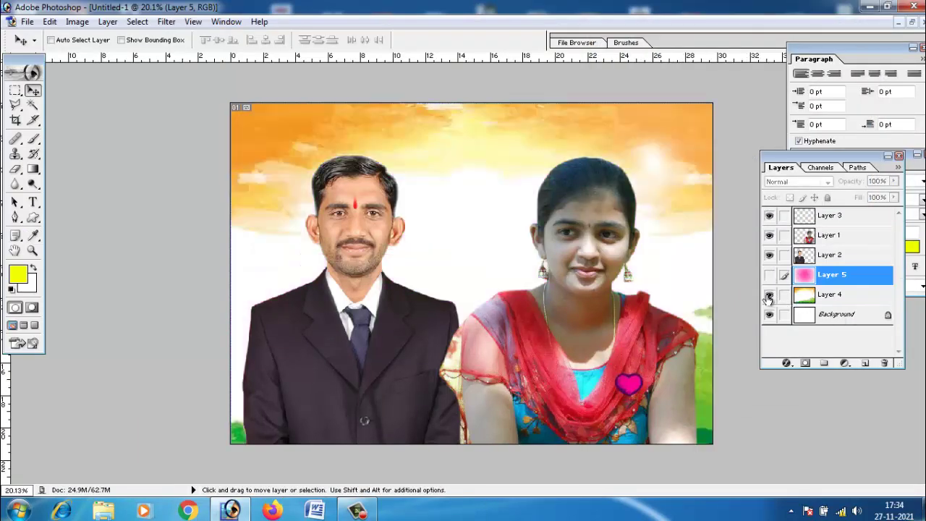
# Select the tricolour sky layer (Layer 4), try moving it upward, then undo the move.
pyautogui.rightClick(415, 246)
pyautogui.click(435, 251)
pyautogui.moveTo(434, 251); pyautogui.dragTo(440, 176)
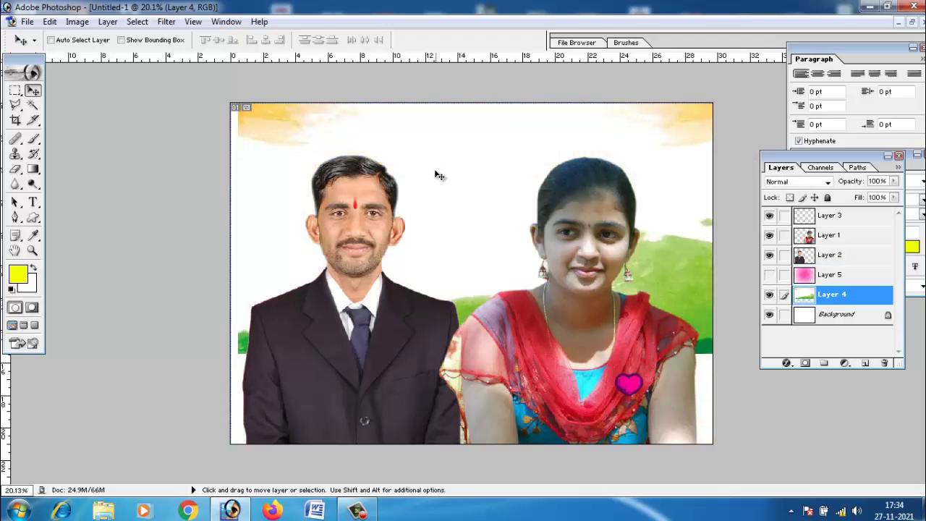
pyautogui.hotkey('ctrl', 'z')
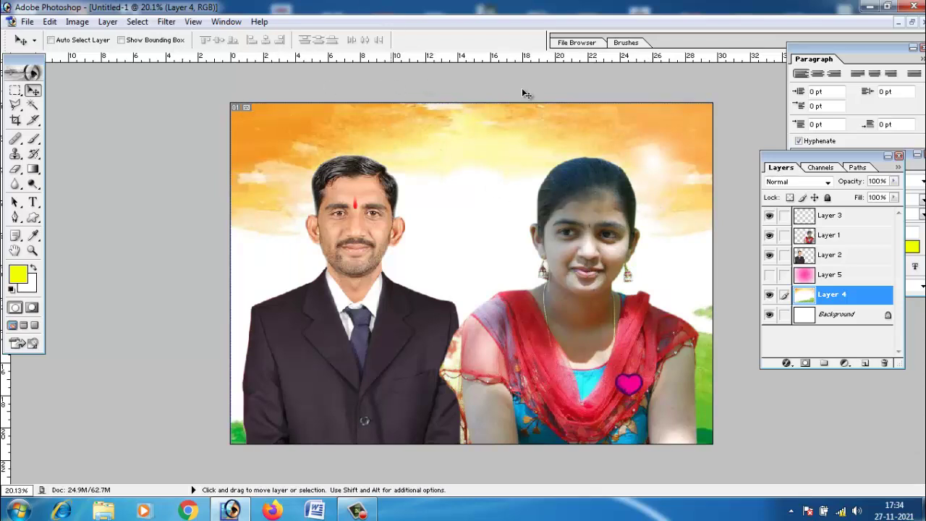
# Add an empty Layer 6 and attempt a blue stroke, which fails because nothing is selected.
pyautogui.click(864, 364)
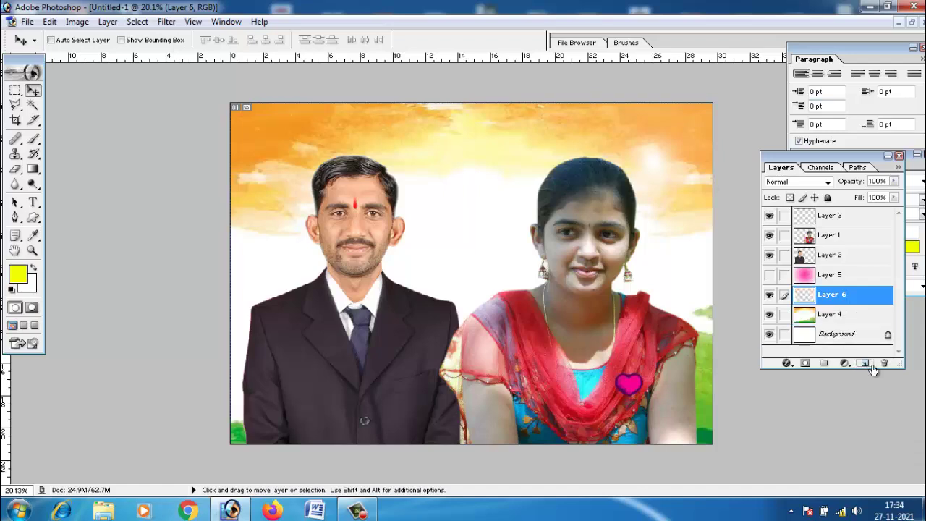
pyautogui.click(50, 22)
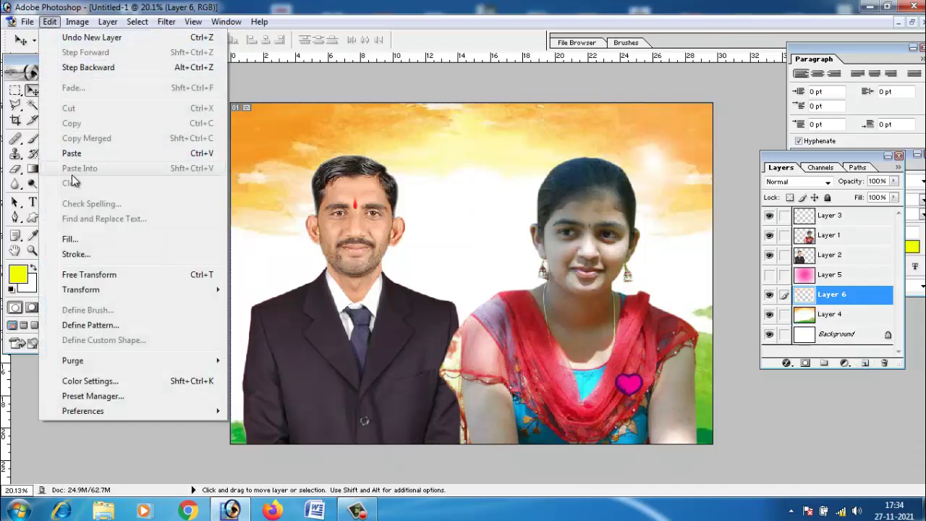
pyautogui.click(83, 257)
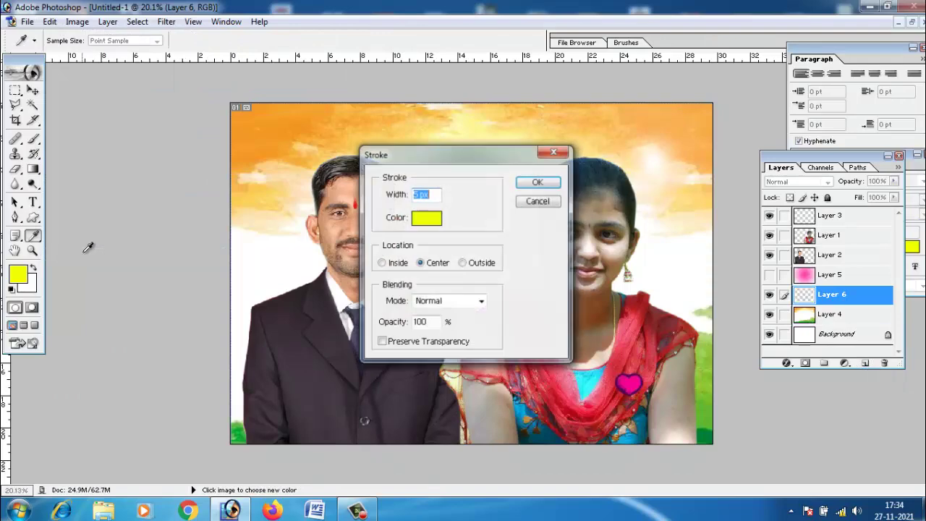
pyautogui.click(426, 217)
pyautogui.click(239, 224)
pyautogui.click(256, 192)
pyautogui.click(190, 178)
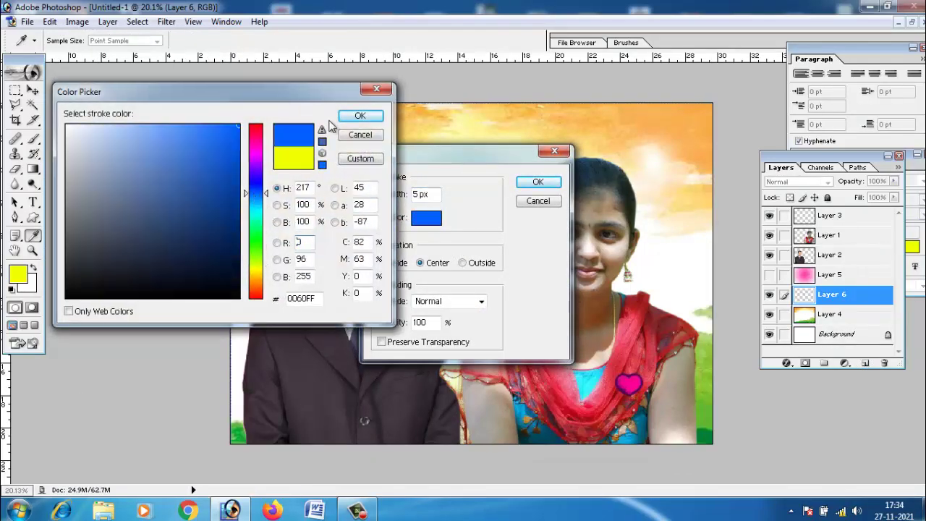
pyautogui.click(360, 115)
pyautogui.click(537, 182)
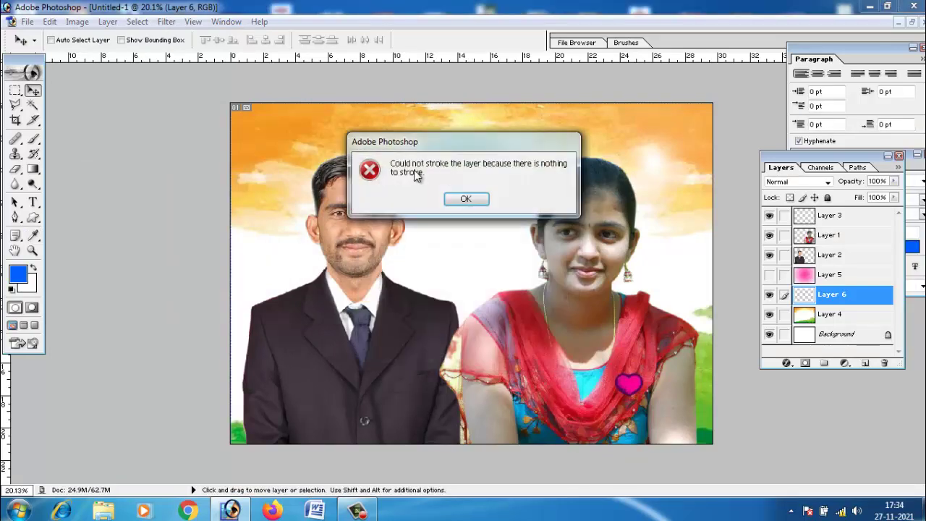
pyautogui.click(467, 198)
pyautogui.click(770, 295)
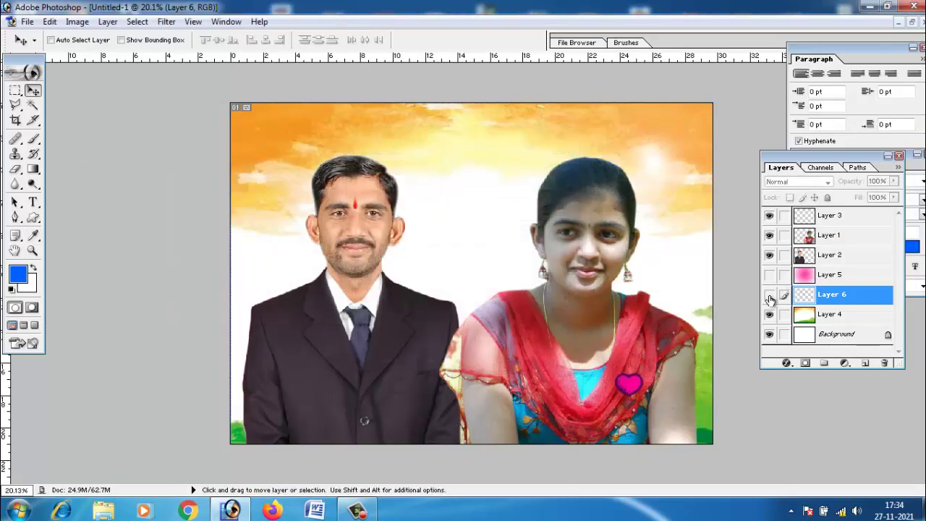
# Select the whole canvas and stroke it with a pure blue 20 px border.
pyautogui.click(136, 21)
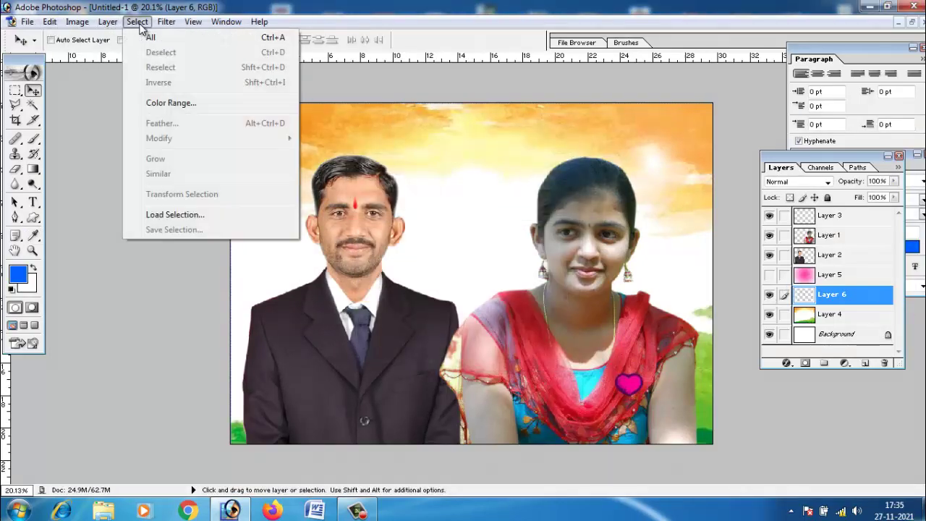
pyautogui.click(149, 34)
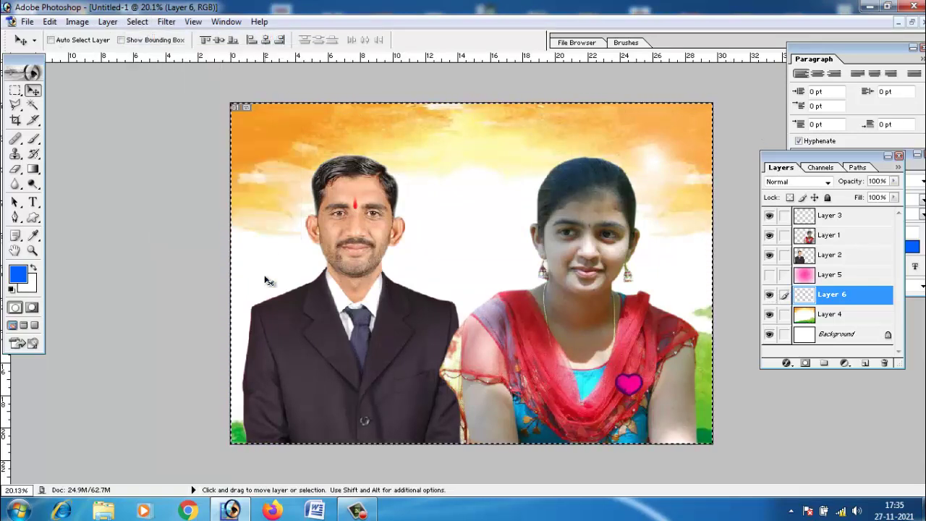
pyautogui.click(50, 21)
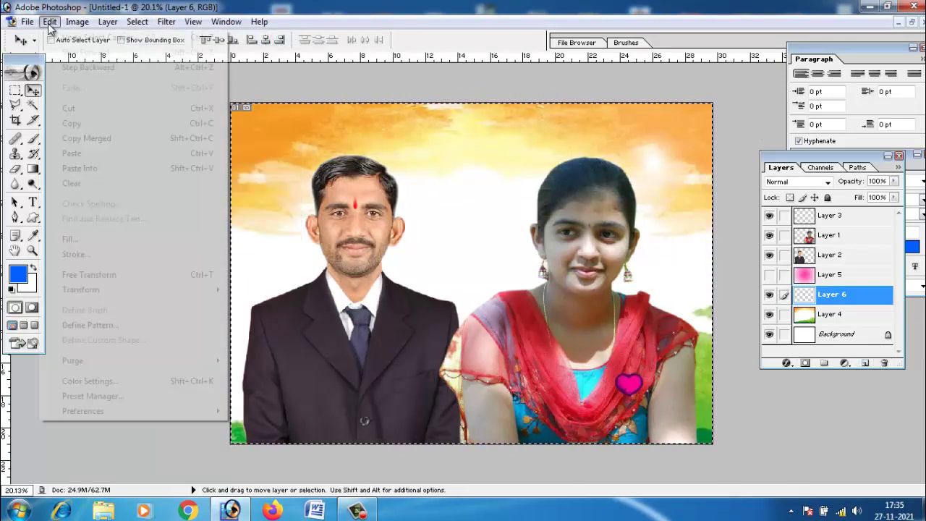
pyautogui.click(76, 254)
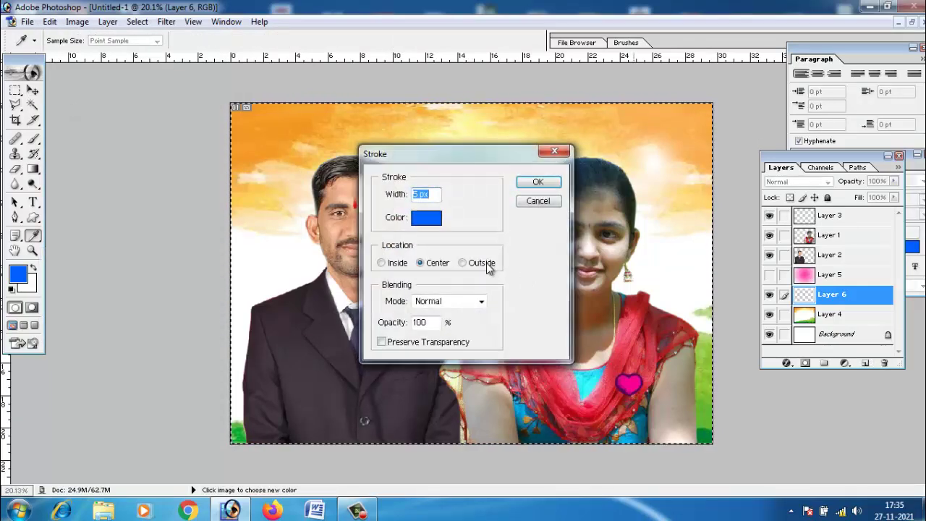
pyautogui.click(435, 217)
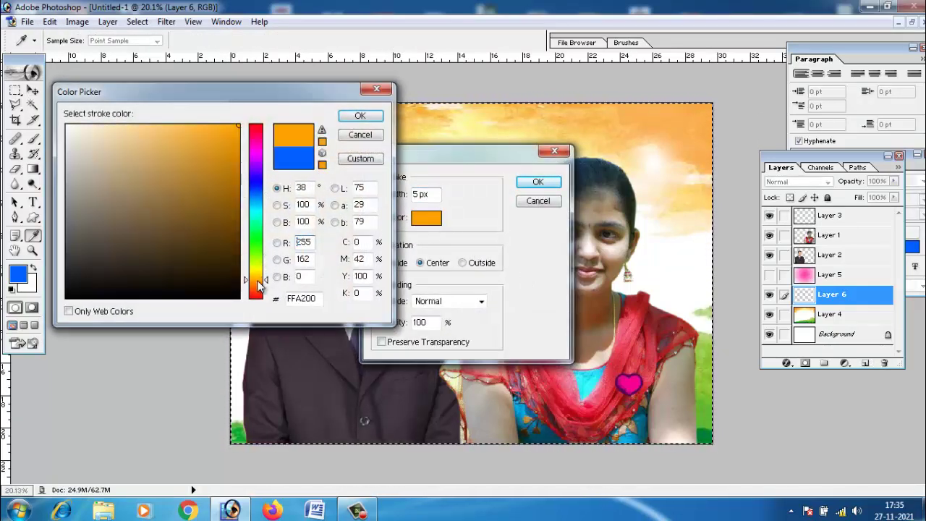
pyautogui.moveTo(265, 273); pyautogui.dragTo(258, 291)
pyautogui.click(259, 179)
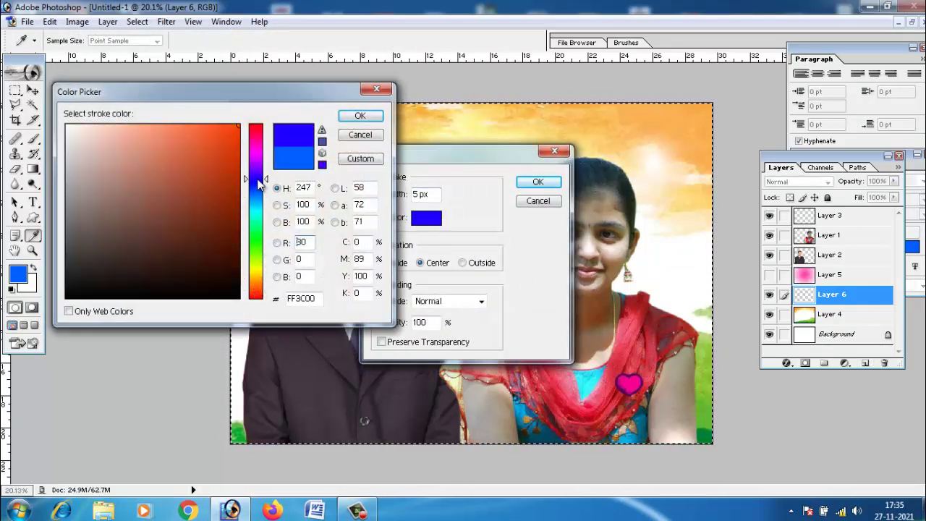
pyautogui.click(359, 116)
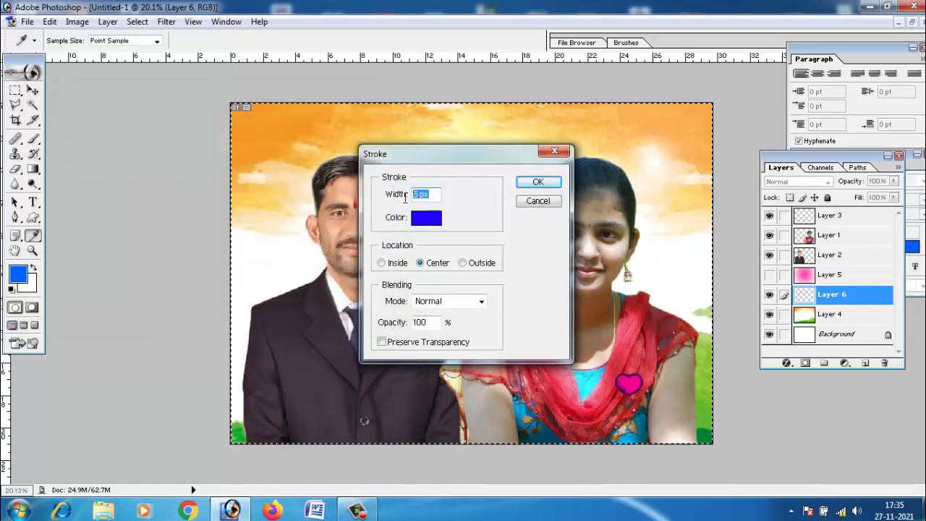
pyautogui.write('20')
pyautogui.click(538, 182)
pyautogui.press('v')
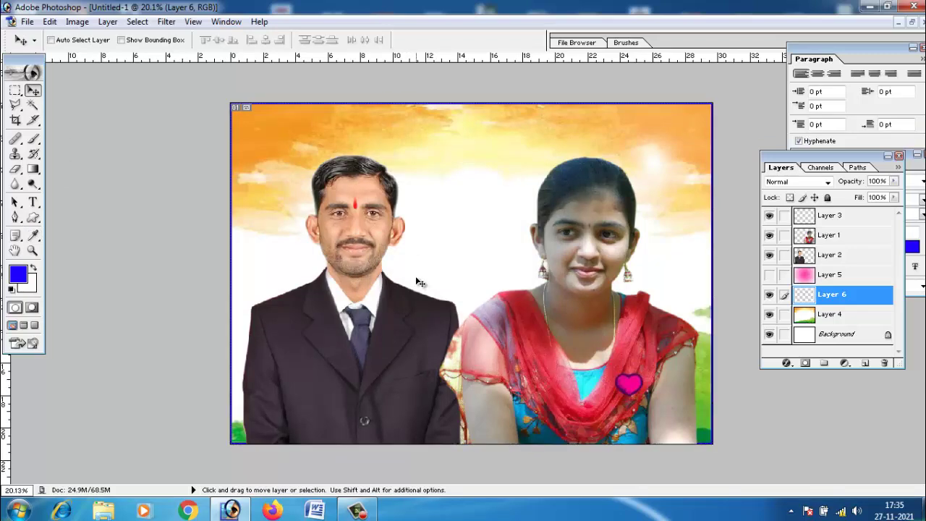
# Select the woman's Layer 1 and place a copy of her up and to the left.
pyautogui.scroll(-1, 416, 280)
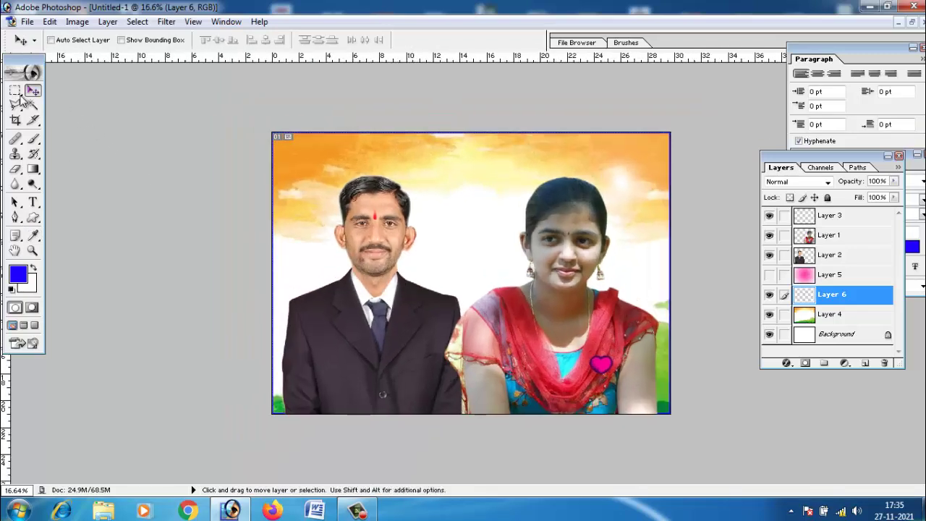
pyautogui.click(15, 90)
pyautogui.click(32, 90)
pyautogui.rightClick(568, 269)
pyautogui.click(586, 272)
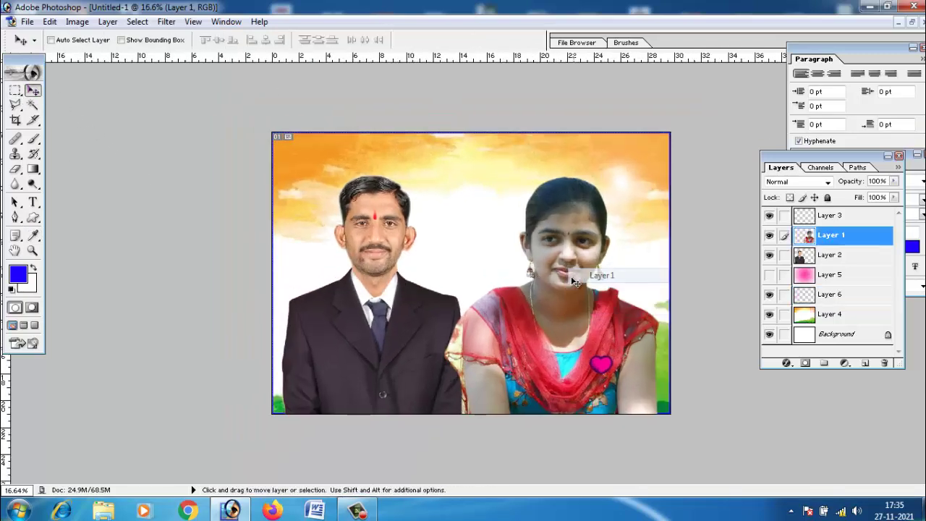
pyautogui.moveTo(572, 278); pyautogui.dragTo(486, 234)
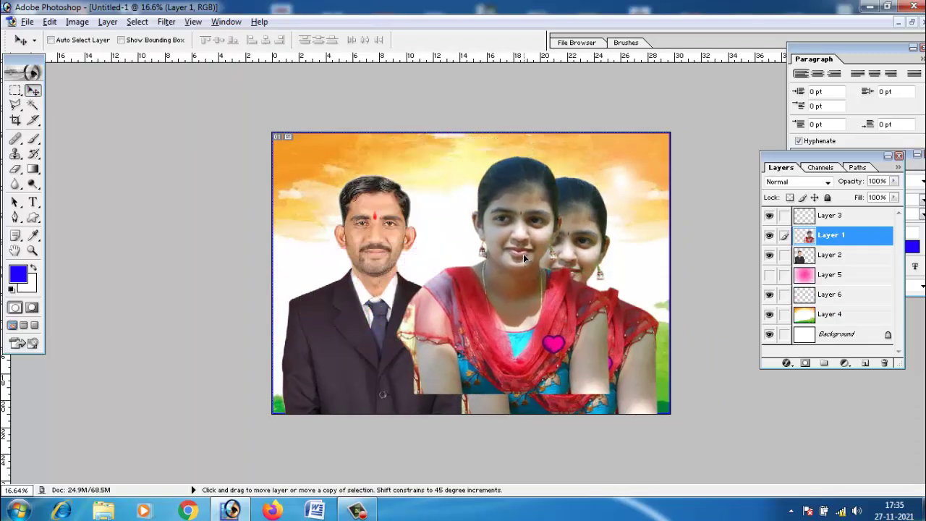
pyautogui.moveTo(487, 234); pyautogui.dragTo(522, 255)
pyautogui.hotkey('ctrl', 'alt', 'z')
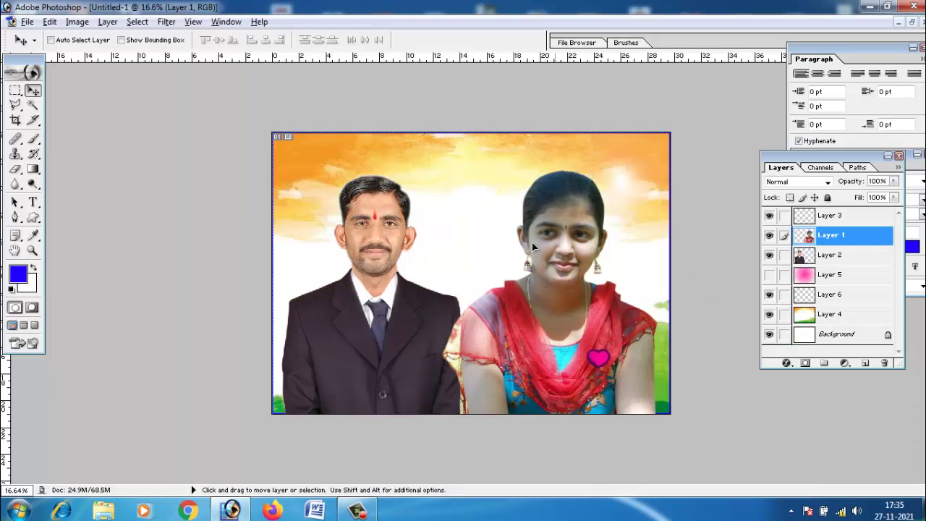
pyautogui.hotkey('ctrl', 'alt', 'z')
pyautogui.moveTo(612, 310); pyautogui.dragTo(560, 284)
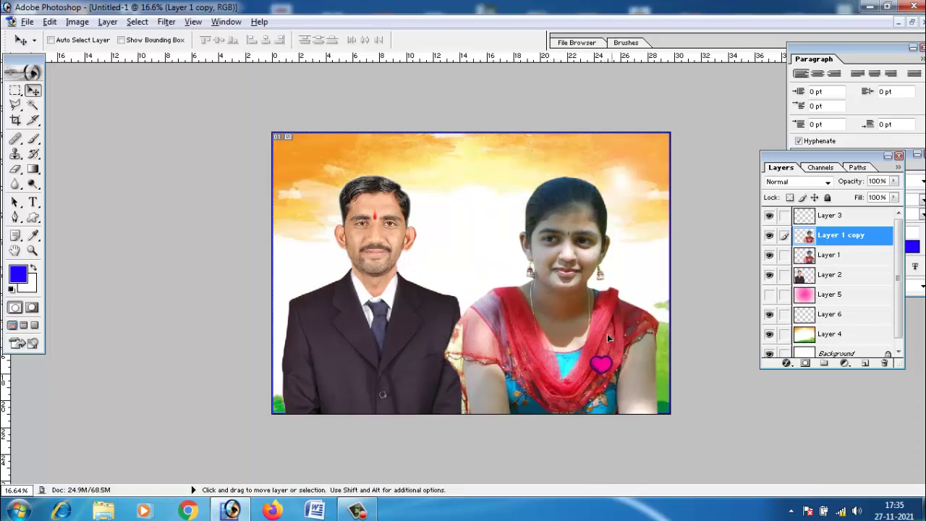
# Duplicate the man's Layer 2 and move the copy to the upper left.
pyautogui.rightClick(366, 230)
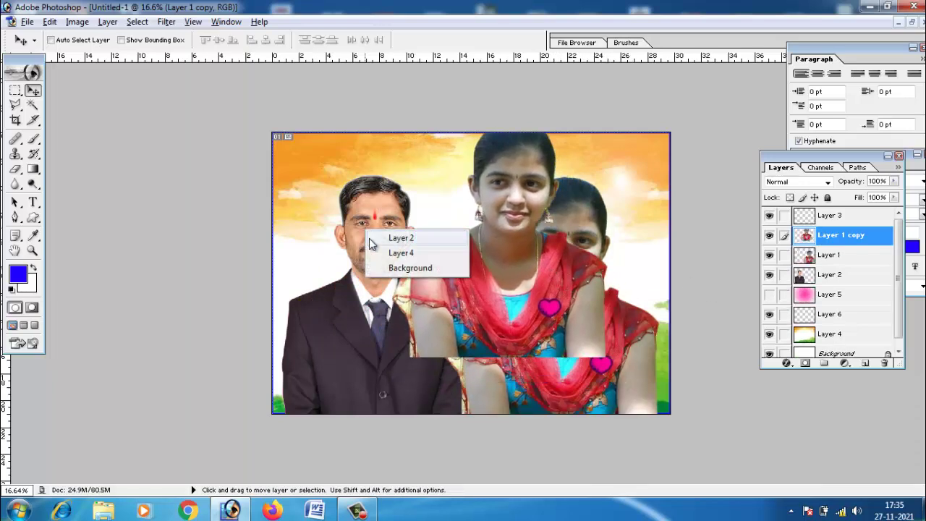
pyautogui.click(384, 238)
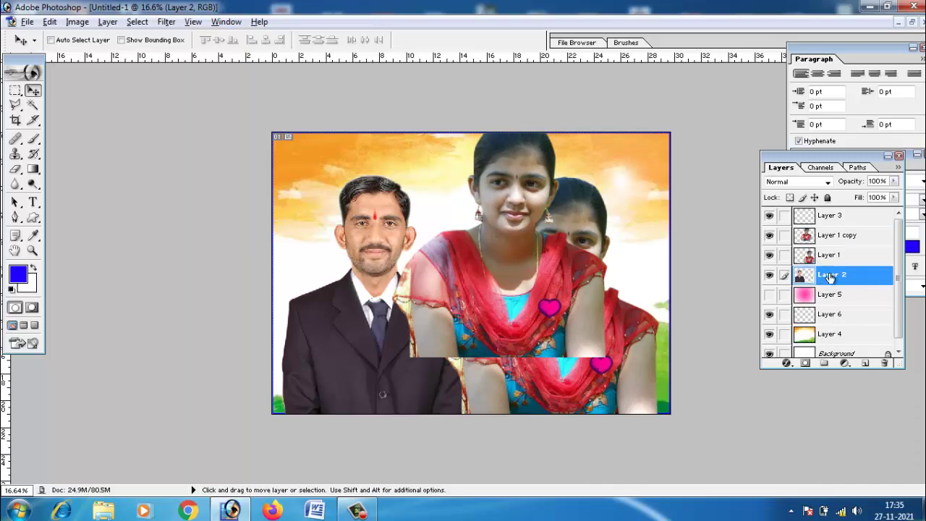
pyautogui.rightClick(831, 277)
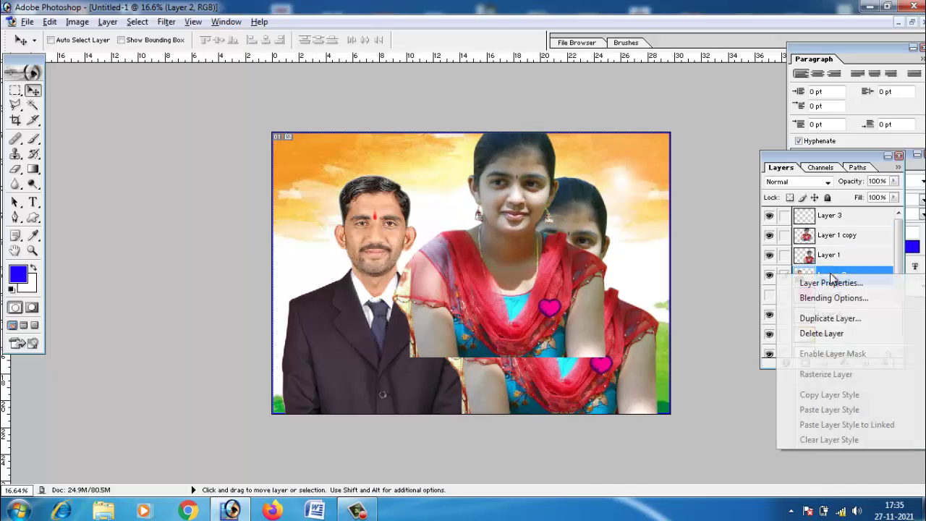
pyautogui.click(831, 318)
pyautogui.click(583, 221)
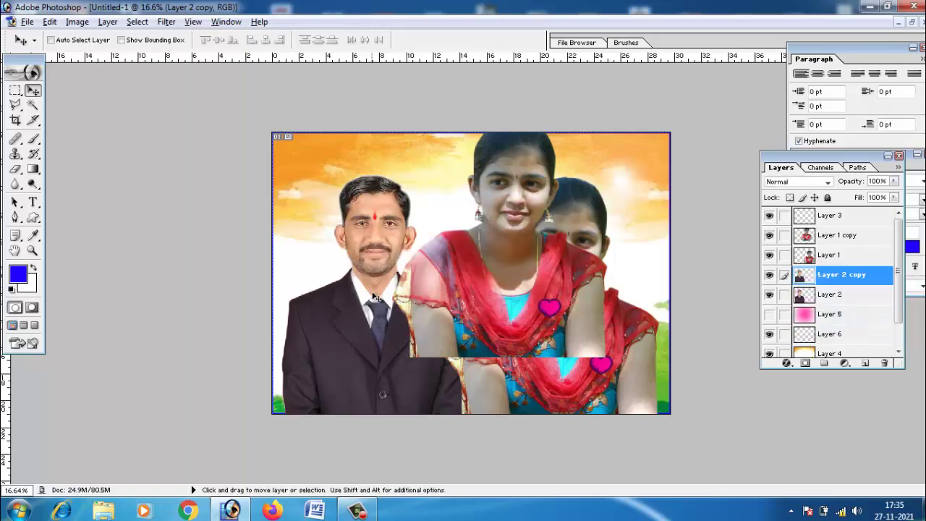
pyautogui.moveTo(376, 297)
pyautogui.mouseDown()
pyautogui.moveTo(299, 226)
pyautogui.moveTo(312, 246)
pyautogui.mouseUp()
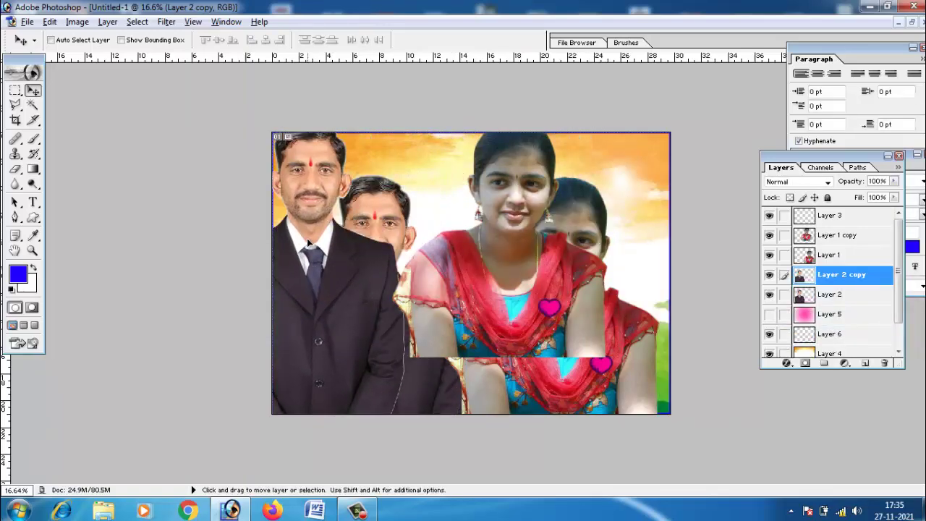
# Shift the woman's copy right, and stack Layer 1 copy and Layer 2 copy below their originals.
pyautogui.rightClick(521, 259)
pyautogui.click(539, 265)
pyautogui.moveTo(522, 267); pyautogui.dragTo(644, 267)
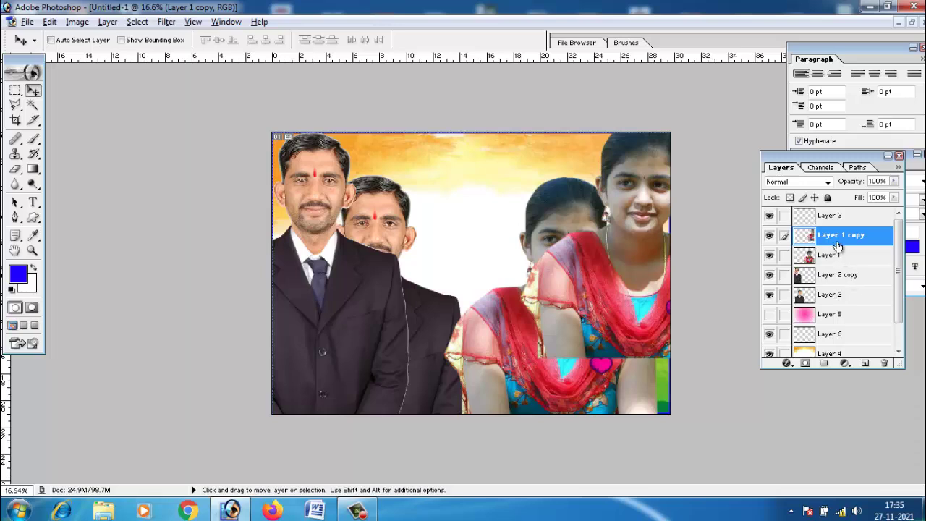
pyautogui.moveTo(839, 241); pyautogui.dragTo(834, 266)
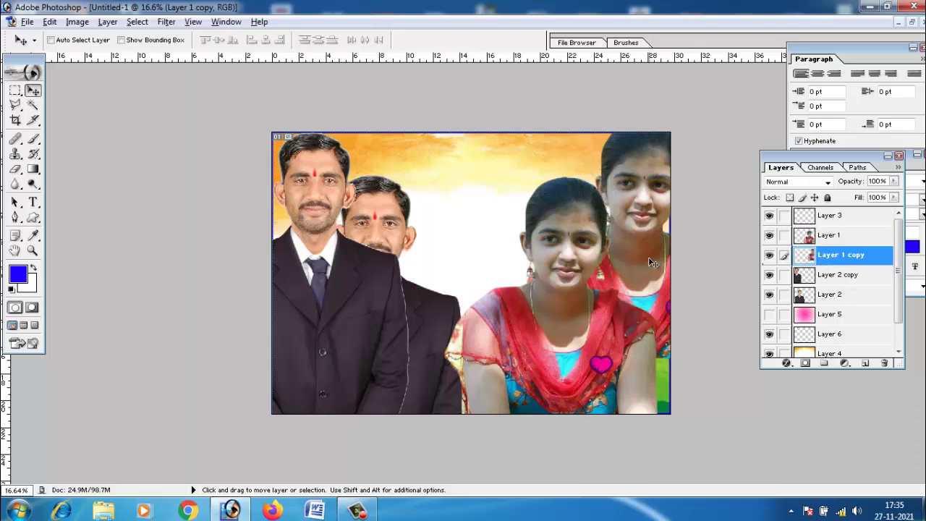
pyautogui.click(829, 281)
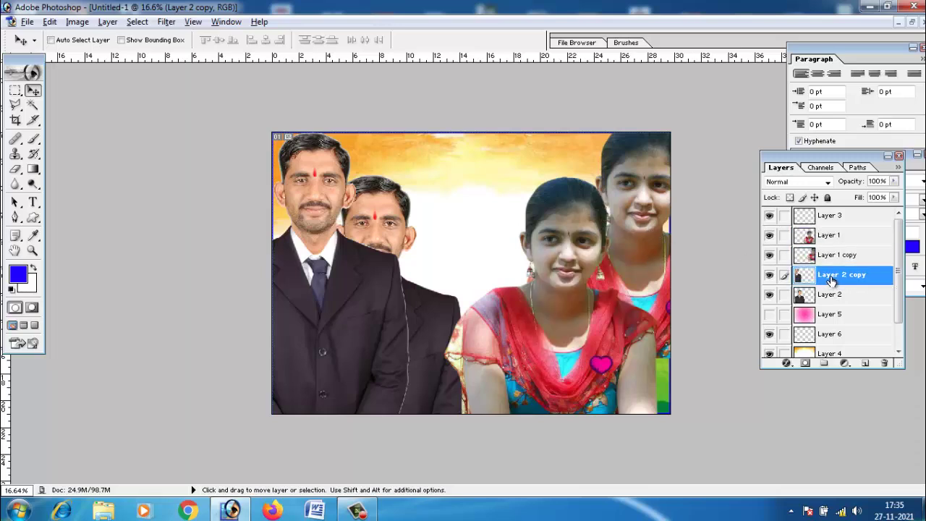
pyautogui.moveTo(829, 282); pyautogui.dragTo(835, 304)
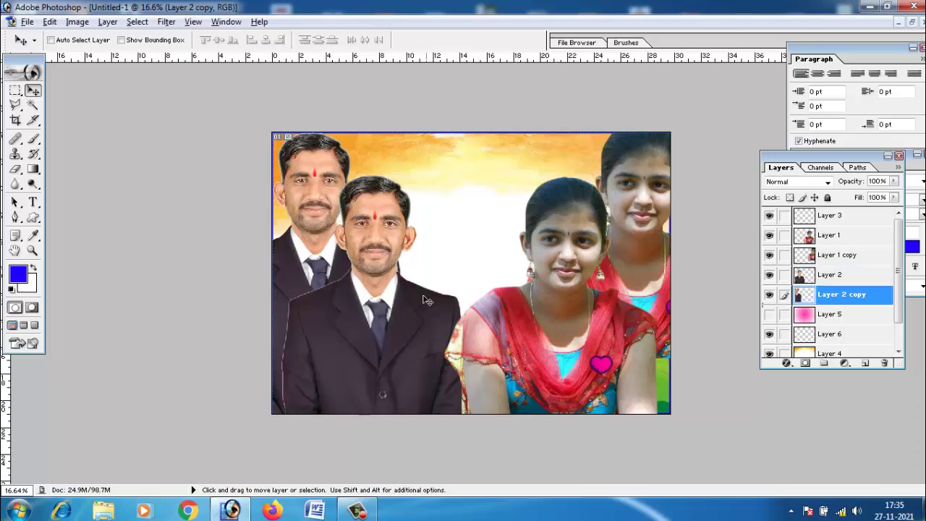
# Select the rear man's Layer 2 copy and fade it to 46% opacity.
pyautogui.rightClick(305, 197)
pyautogui.click(317, 208)
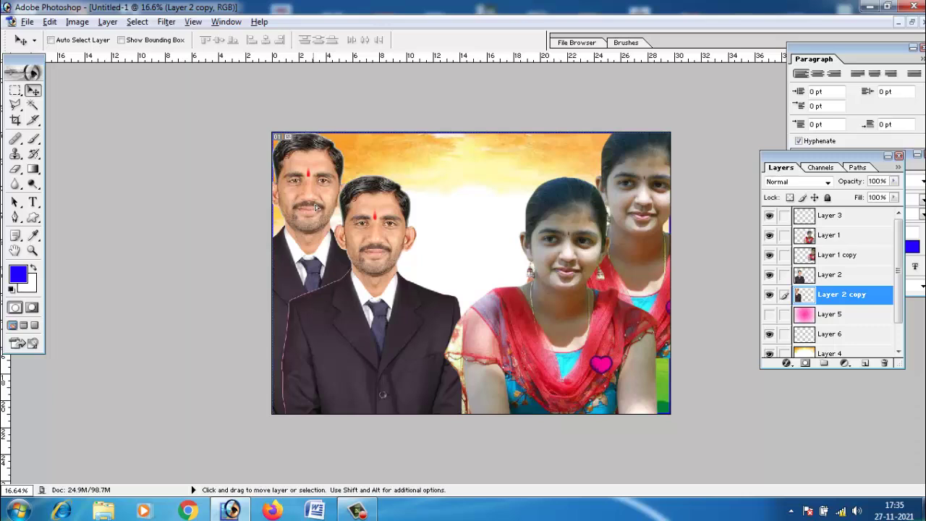
pyautogui.moveTo(317, 208); pyautogui.dragTo(315, 206)
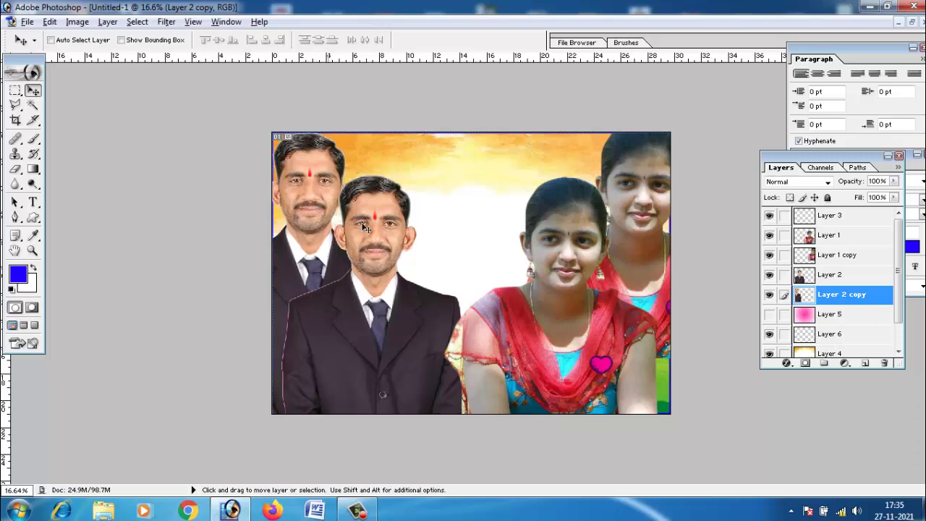
pyautogui.click(894, 181)
pyautogui.moveTo(896, 197); pyautogui.dragTo(859, 199)
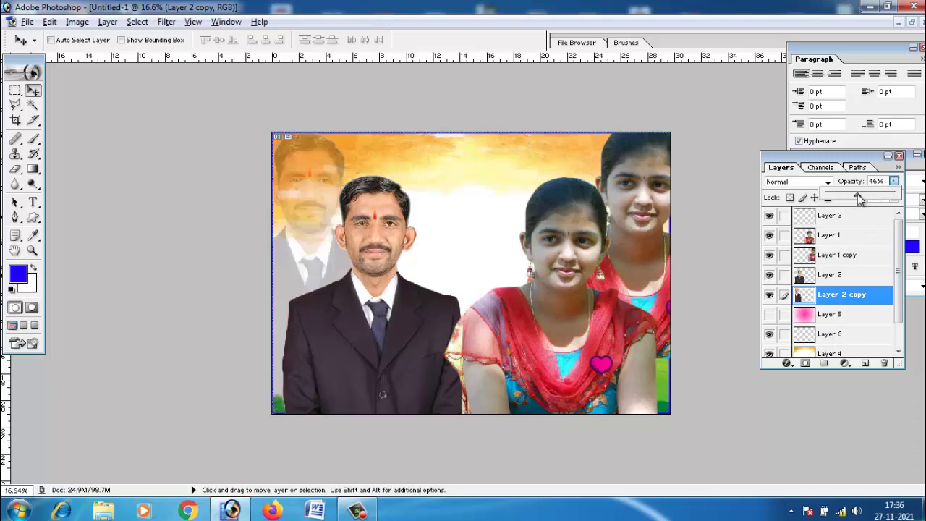
# Lower the rear woman's Layer 1 copy toward 62% opacity.
pyautogui.moveTo(840, 255); pyautogui.dragTo(740, 179)
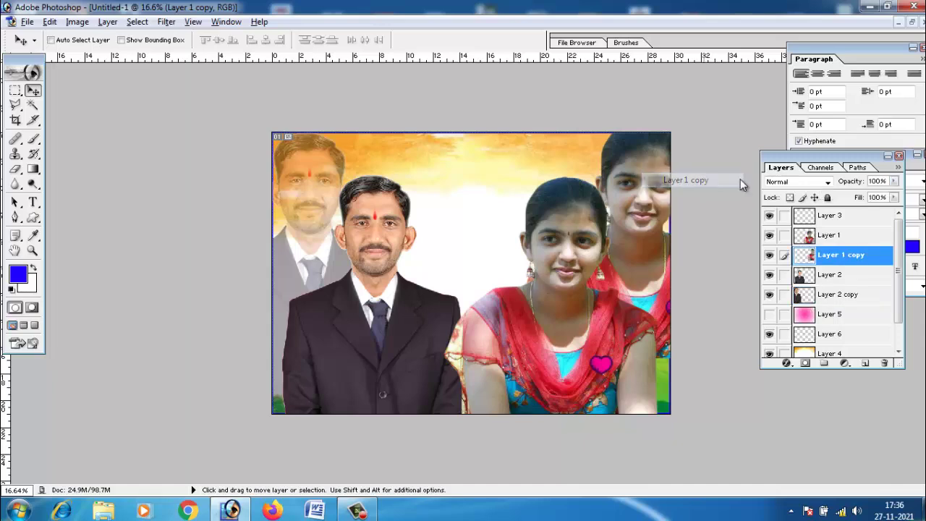
pyautogui.click(894, 181)
pyautogui.moveTo(897, 197)
pyautogui.mouseDown()
pyautogui.moveTo(856, 197)
pyautogui.moveTo(870, 197)
pyautogui.mouseUp()
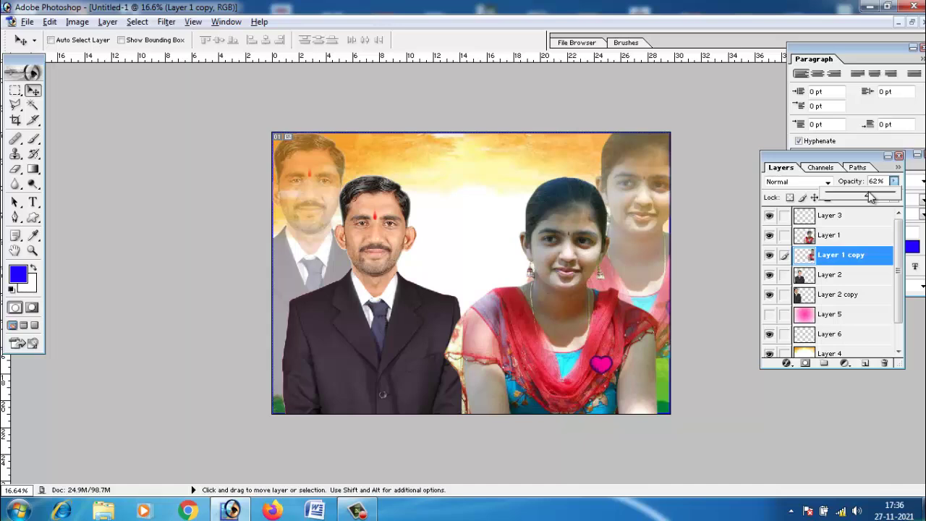
# Try shifting the front man and centre woman, undo both moves, and reselect Layer 1 copy.
pyautogui.rightClick(367, 236)
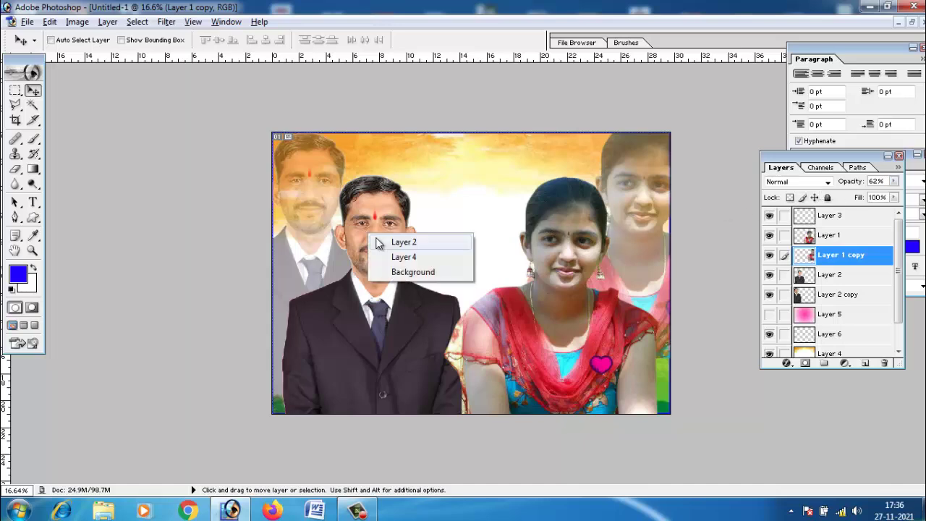
pyautogui.click(376, 239)
pyautogui.moveTo(371, 240); pyautogui.dragTo(393, 239)
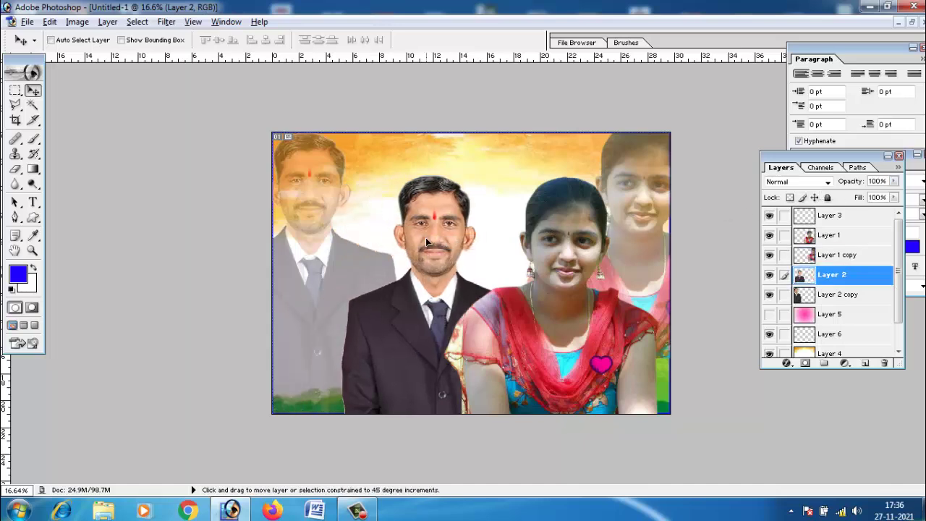
pyautogui.rightClick(564, 250)
pyautogui.click(579, 258)
pyautogui.moveTo(576, 263); pyautogui.dragTo(529, 264)
pyautogui.hotkey('ctrl', 'alt', 'z')
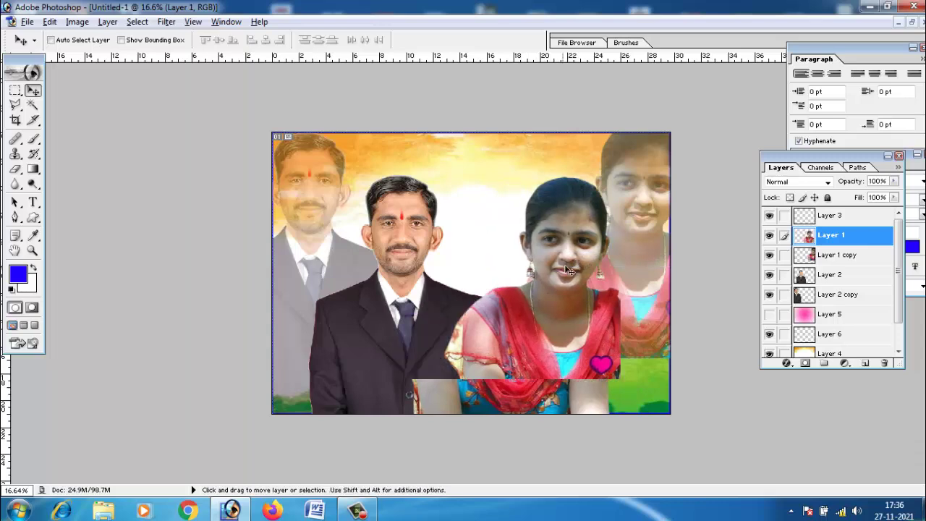
pyautogui.hotkey('ctrl', 'alt', 'z')
pyautogui.rightClick(650, 254)
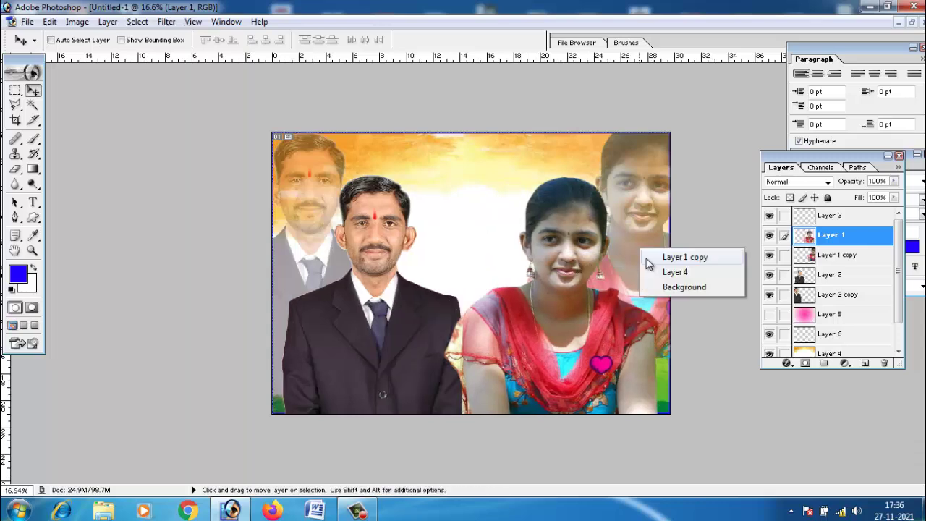
pyautogui.click(659, 257)
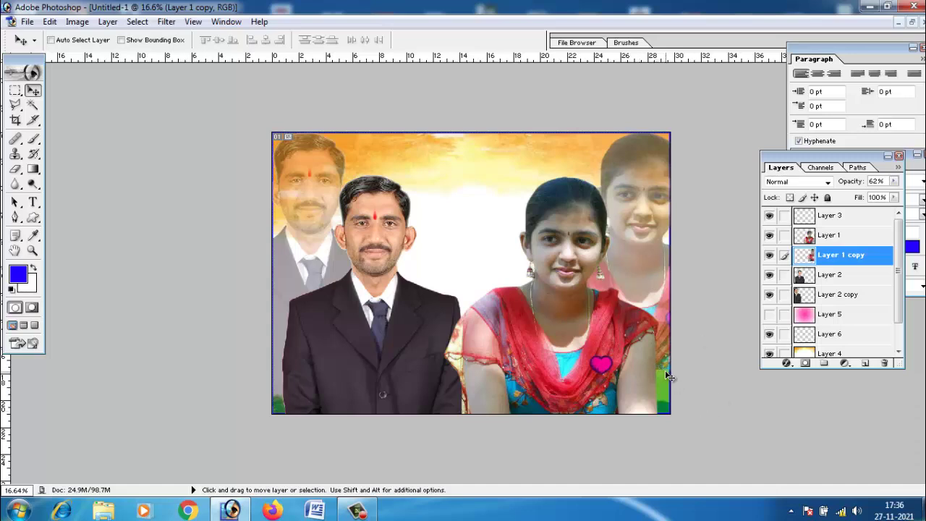
pyautogui.click(15, 169)
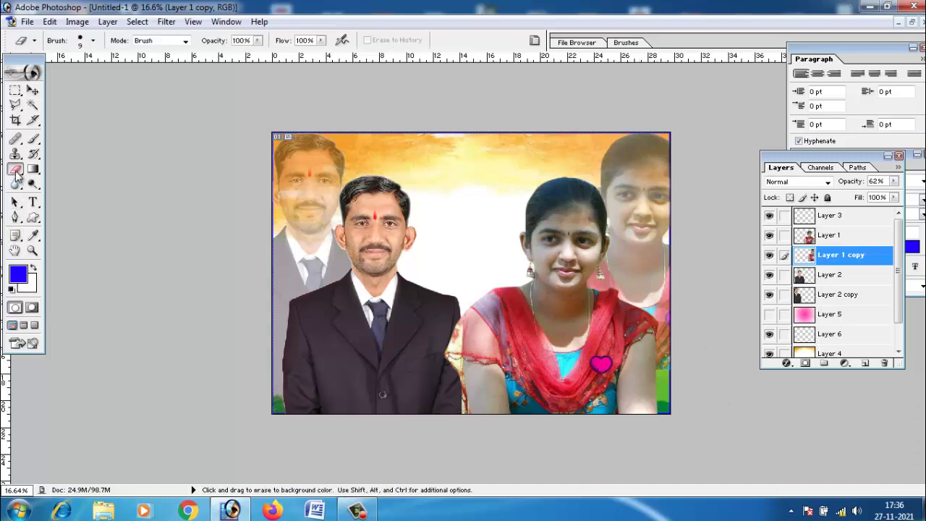
pyautogui.click(93, 41)
pyautogui.moveTo(151, 128); pyautogui.dragTo(151, 140)
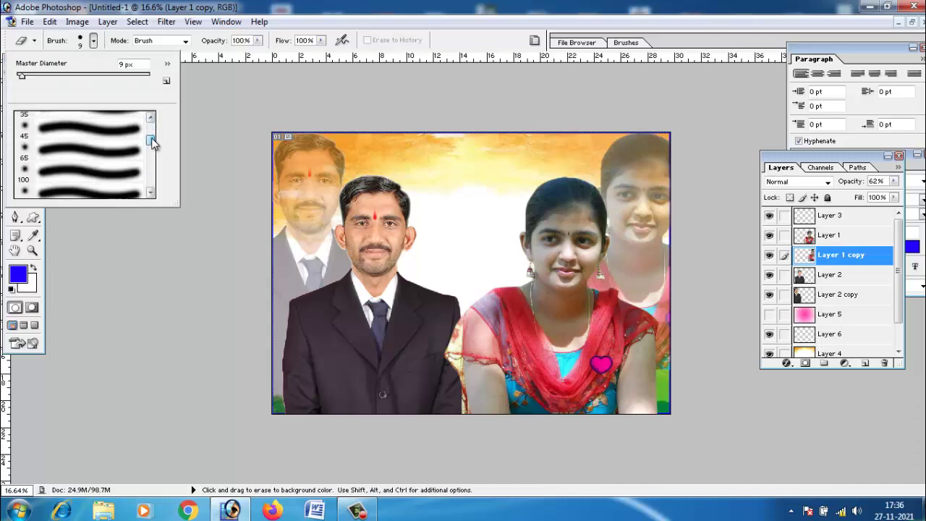
pyautogui.click(123, 137)
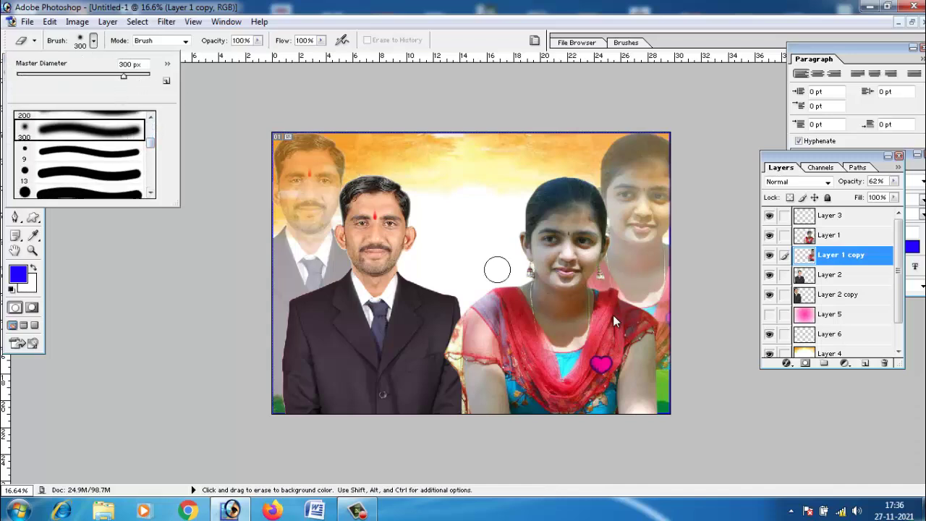
pyautogui.click(699, 369)
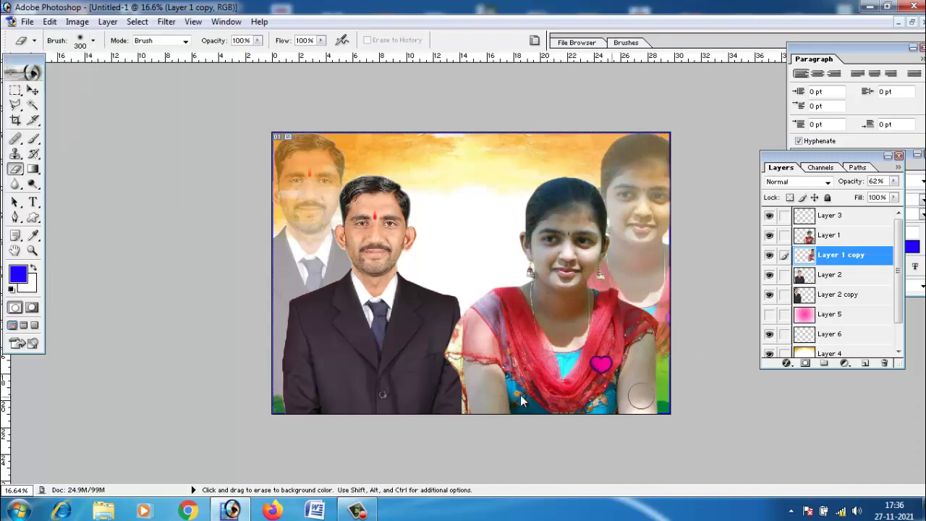
pyautogui.click(847, 276)
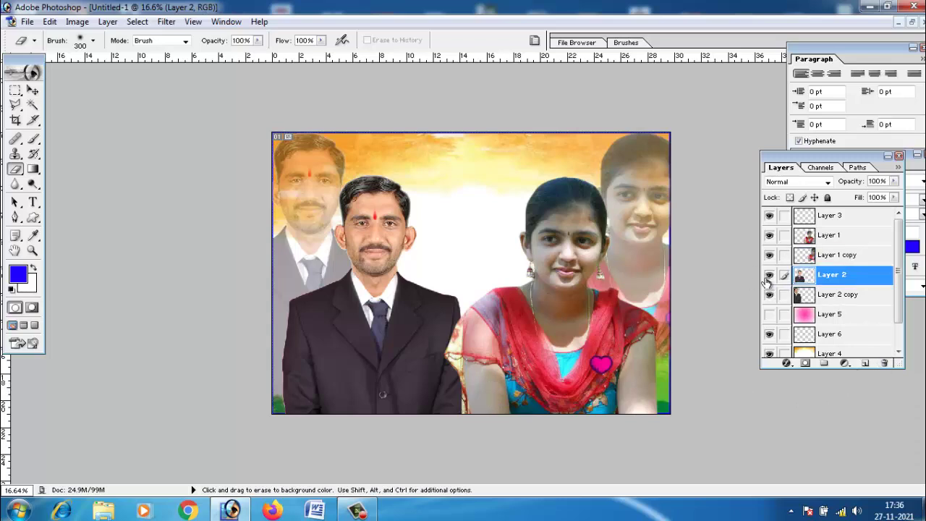
pyautogui.click(770, 275)
pyautogui.click(769, 275)
pyautogui.click(769, 295)
pyautogui.moveTo(264, 416); pyautogui.dragTo(349, 399)
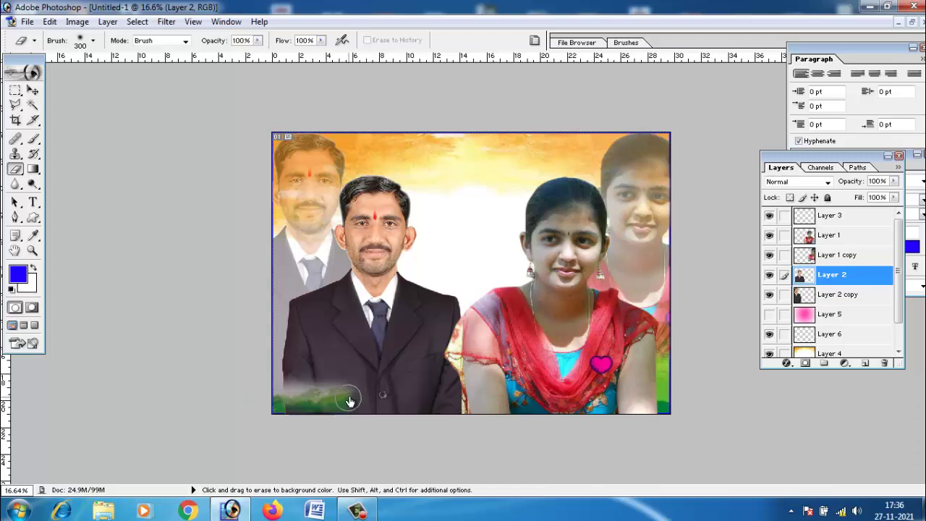
pyautogui.hotkey('ctrl', 'z')
# Browse the image folder in the Open dialog, cancel it, and minimize Photoshop.
pyautogui.click(32, 90)
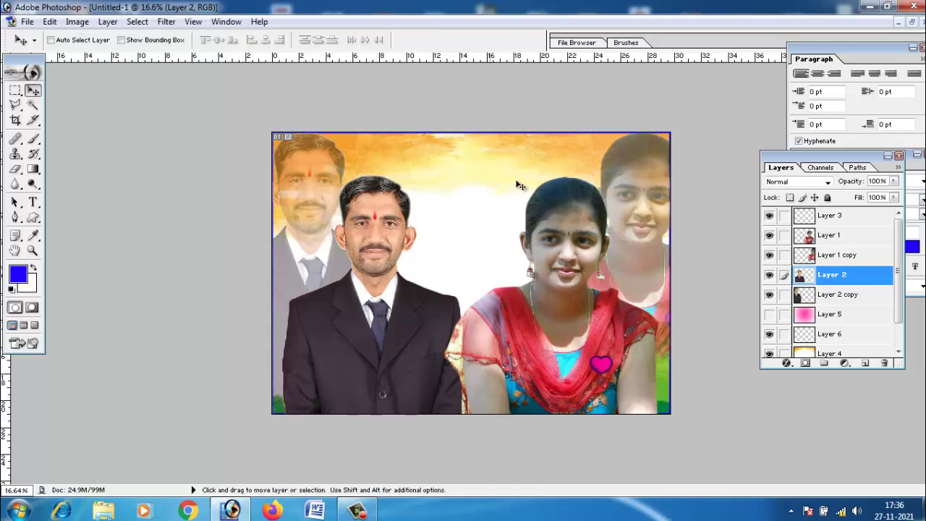
pyautogui.scroll(-1, 581, 302)
pyautogui.scroll(1, 547, 317)
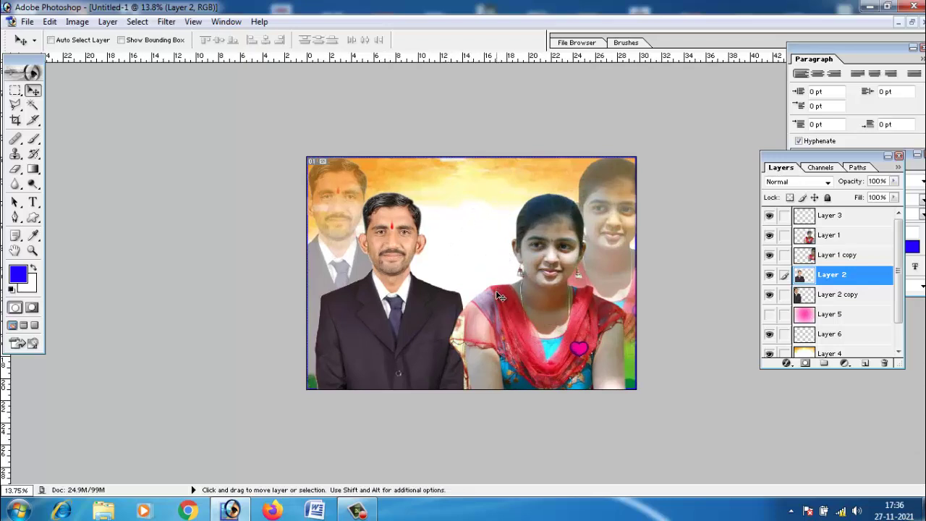
pyautogui.click(27, 23)
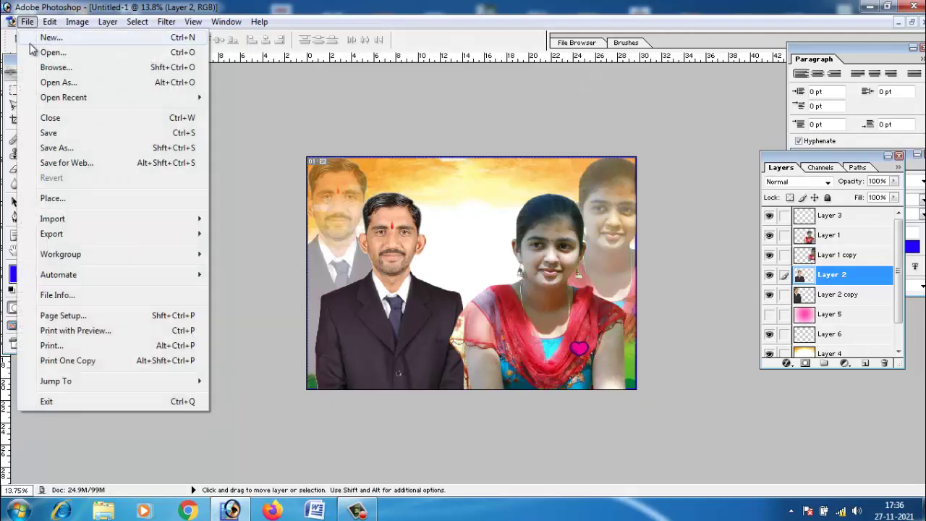
pyautogui.click(33, 52)
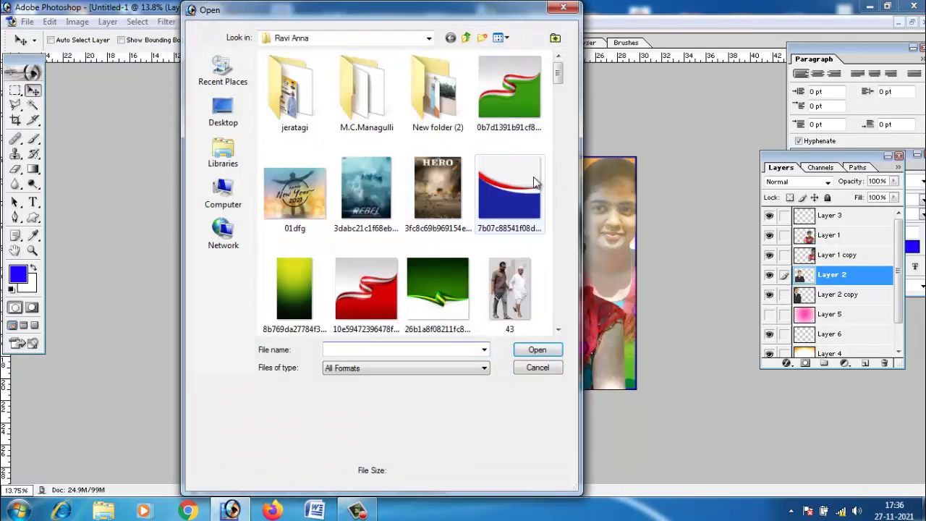
pyautogui.moveTo(559, 80); pyautogui.dragTo(566, 312)
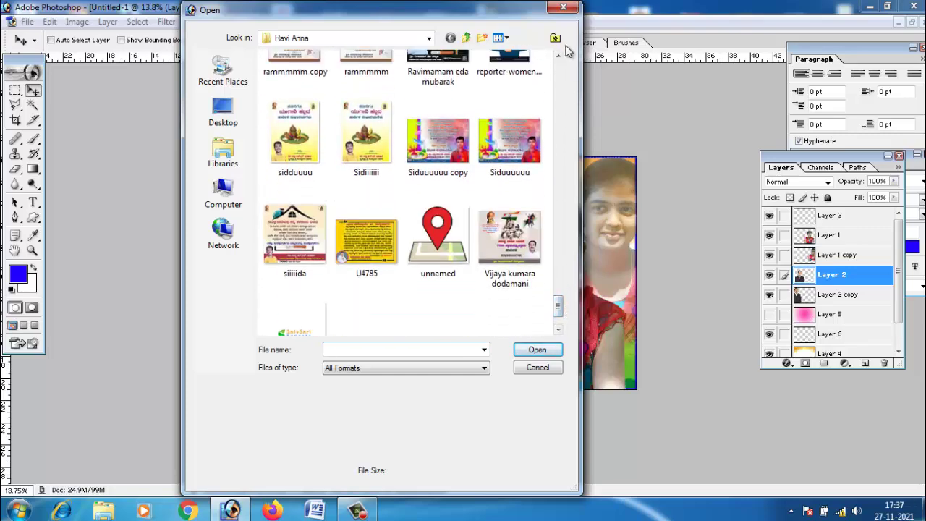
pyautogui.click(563, 9)
pyautogui.click(870, 7)
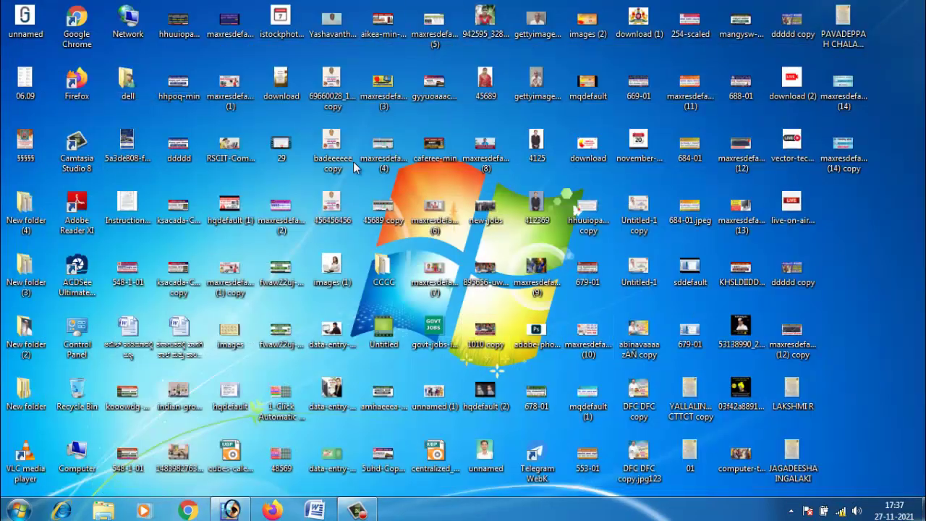
# Open the Ravi Anna folder on New Volume (D:) and drag 'flower bouquet PSD FILES' into Photoshop.
pyautogui.doubleClick(76, 454)
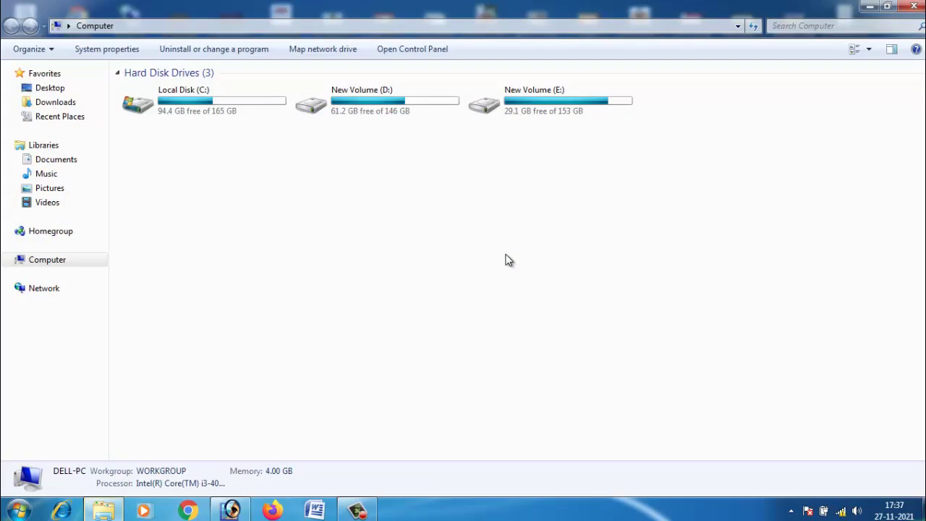
pyautogui.doubleClick(398, 109)
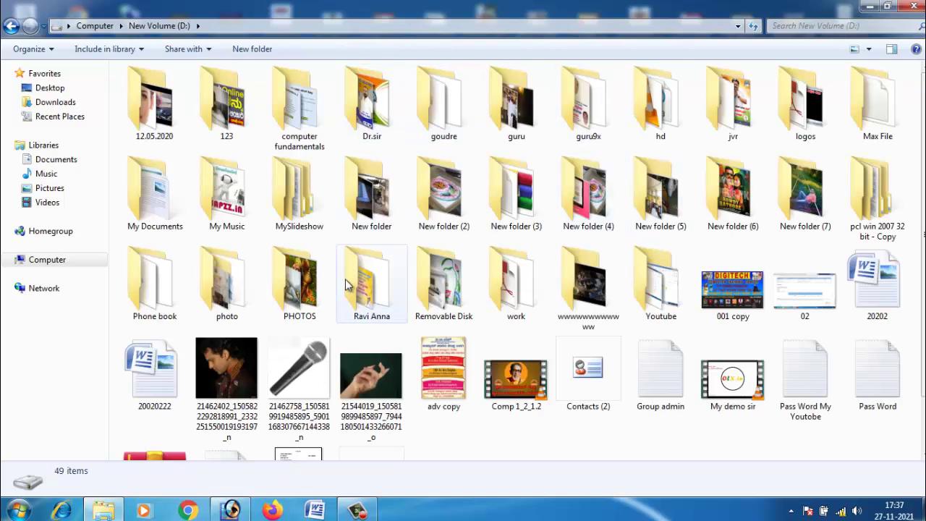
pyautogui.doubleClick(371, 295)
pyautogui.scroll(-3, 634, 318)
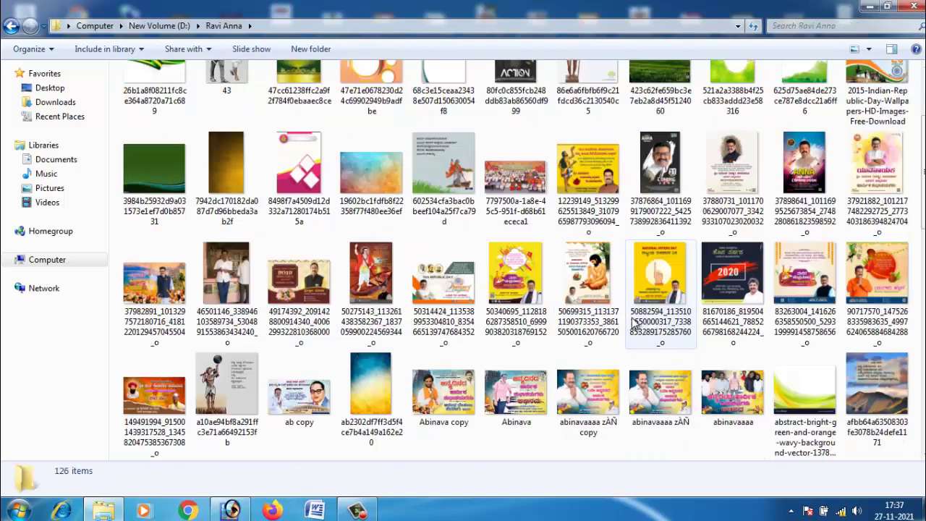
pyautogui.scroll(-3, 631, 331)
pyautogui.scroll(-3, 628, 366)
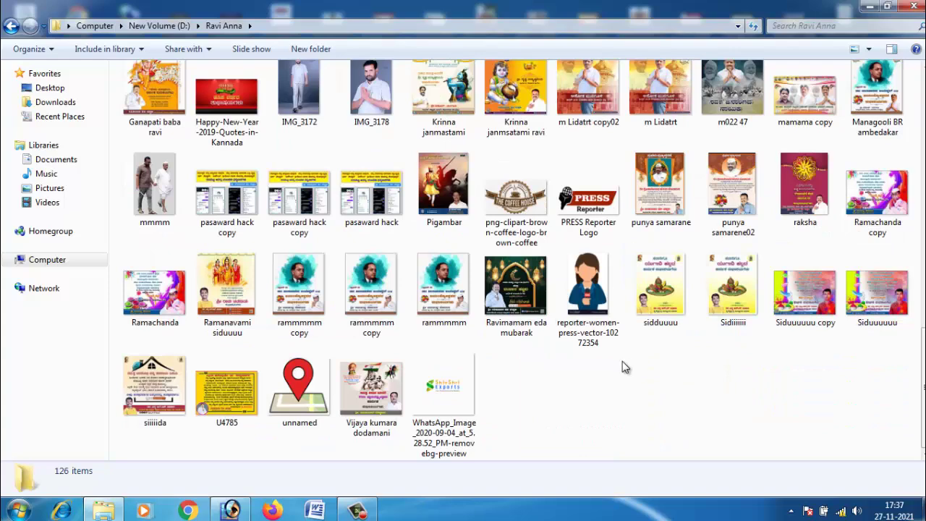
pyautogui.scroll(3, 591, 387)
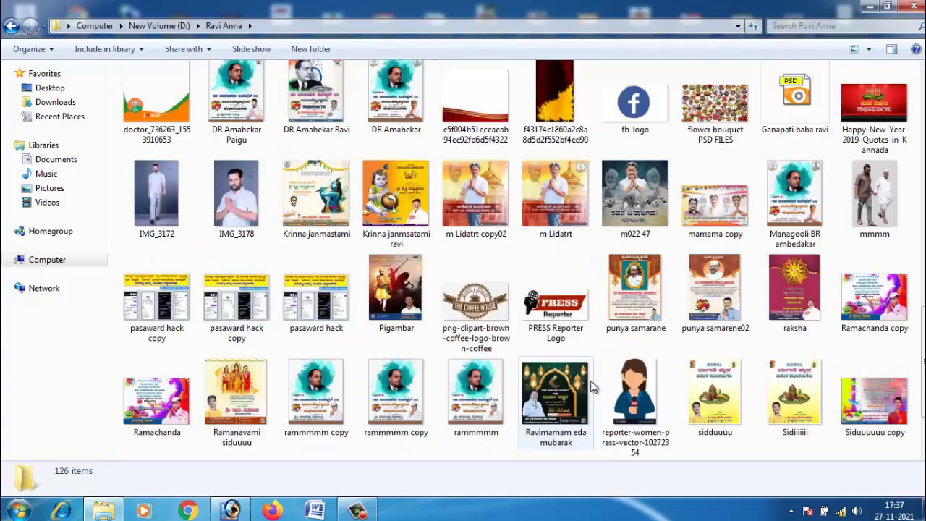
pyautogui.scroll(-3, 590, 387)
pyautogui.keyDown('ctrl'); pyautogui.scroll(-1, 591, 387); pyautogui.keyUp('ctrl')
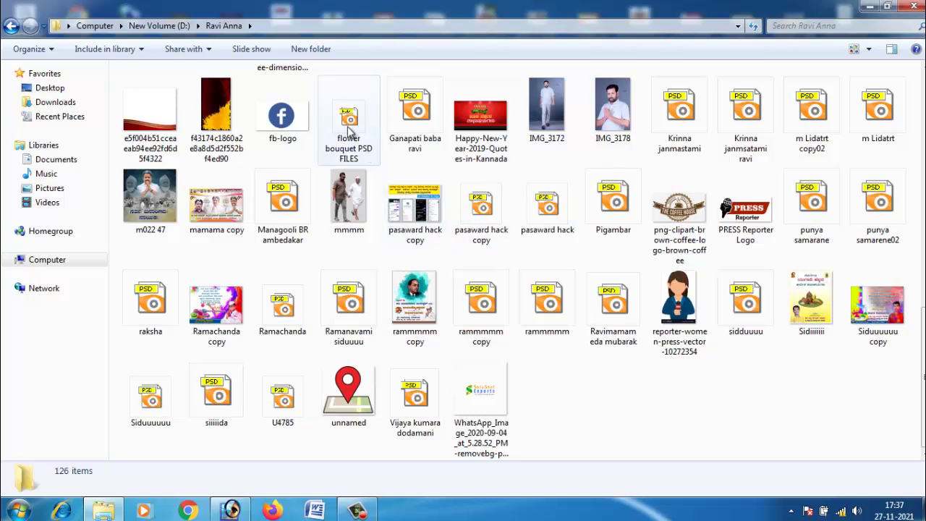
pyautogui.moveTo(349, 116); pyautogui.dragTo(224, 499)
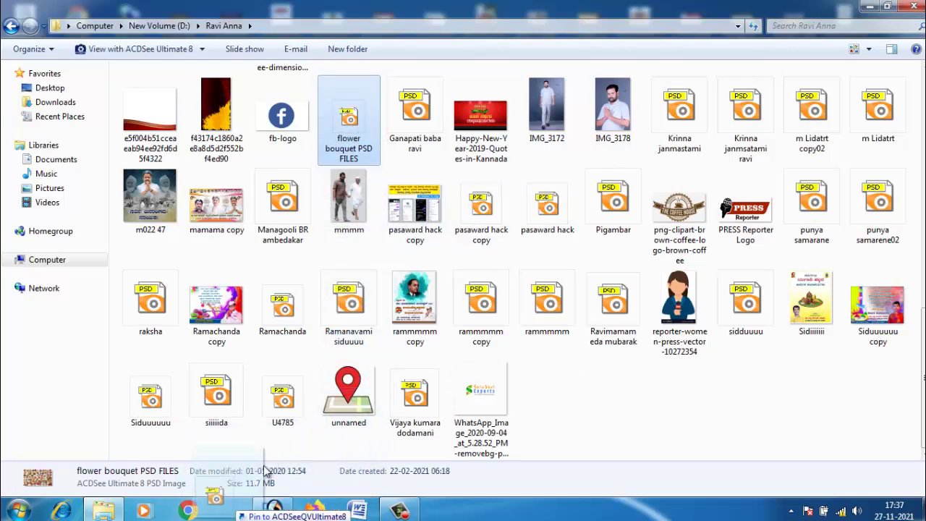
pyautogui.moveTo(225, 499); pyautogui.dragTo(381, 309)
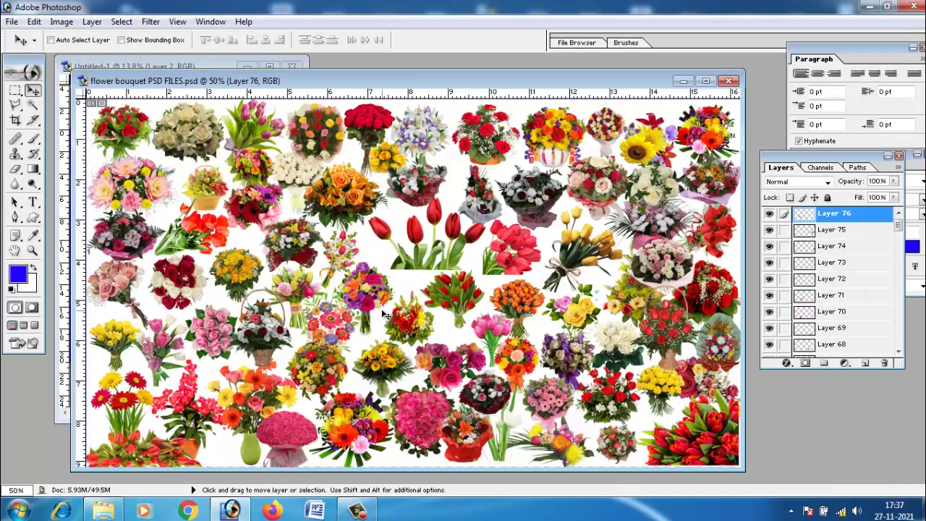
# Pick the bouquet on Layer 25 of the flowers file and copy it into the composite.
pyautogui.moveTo(385, 86); pyautogui.dragTo(513, 80)
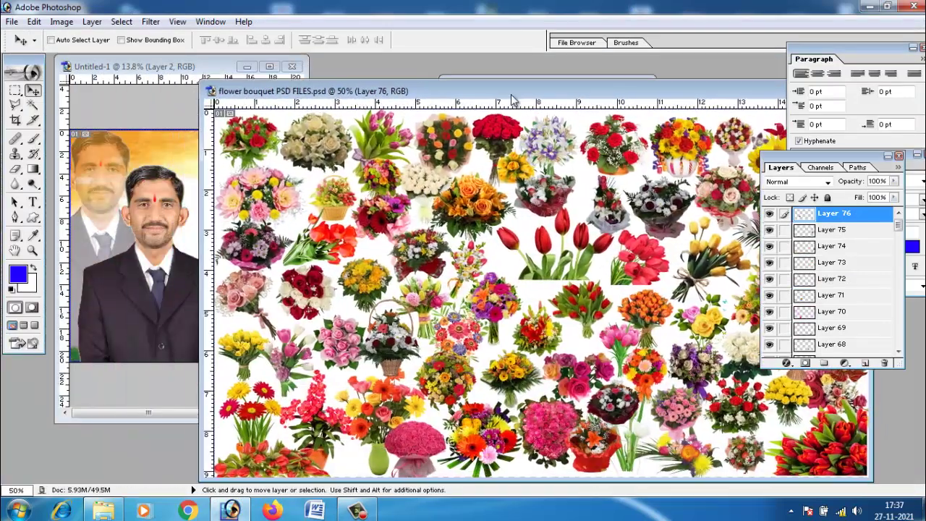
pyautogui.moveTo(512, 81)
pyautogui.mouseDown()
pyautogui.moveTo(493, 102)
pyautogui.moveTo(388, 150)
pyautogui.mouseUp()
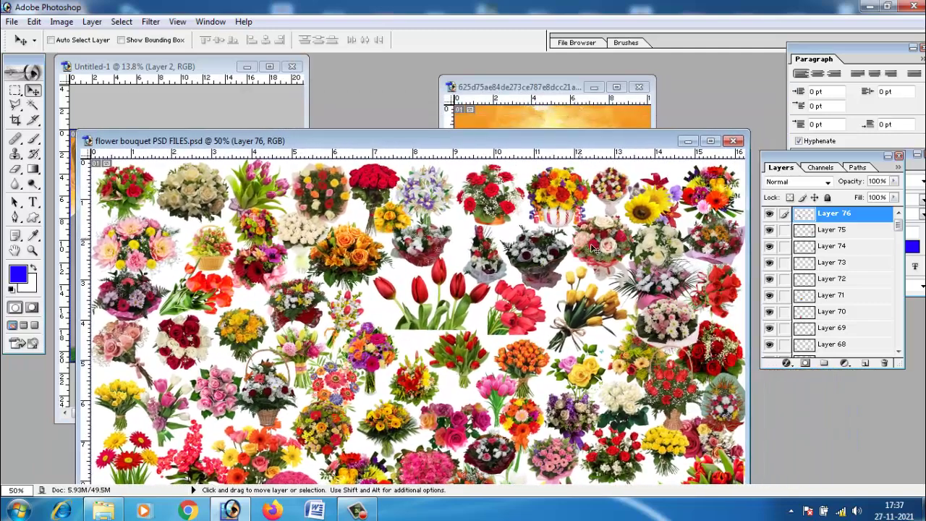
pyautogui.rightClick(594, 242)
pyautogui.rightClick(702, 185)
pyautogui.click(724, 193)
pyautogui.moveTo(437, 152); pyautogui.dragTo(326, 267)
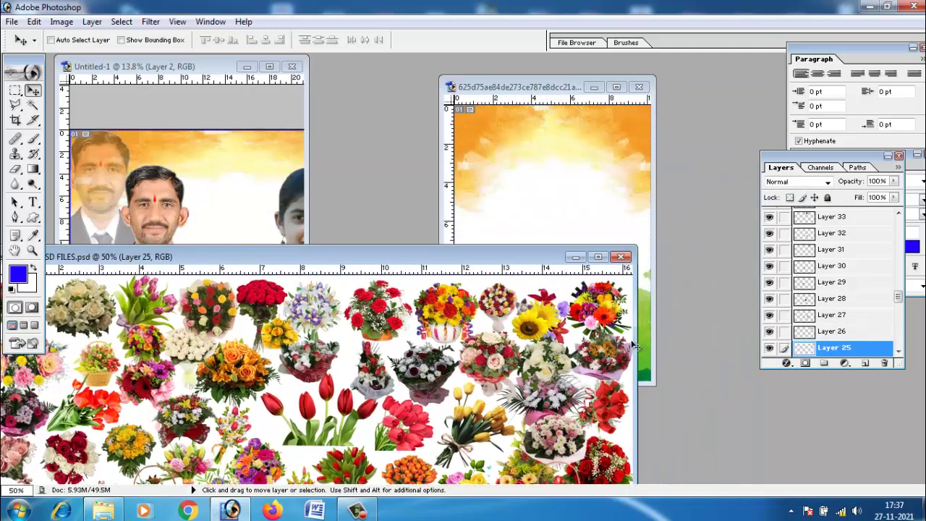
pyautogui.moveTo(634, 346)
pyautogui.mouseDown()
pyautogui.moveTo(236, 190)
pyautogui.moveTo(231, 225)
pyautogui.mouseUp()
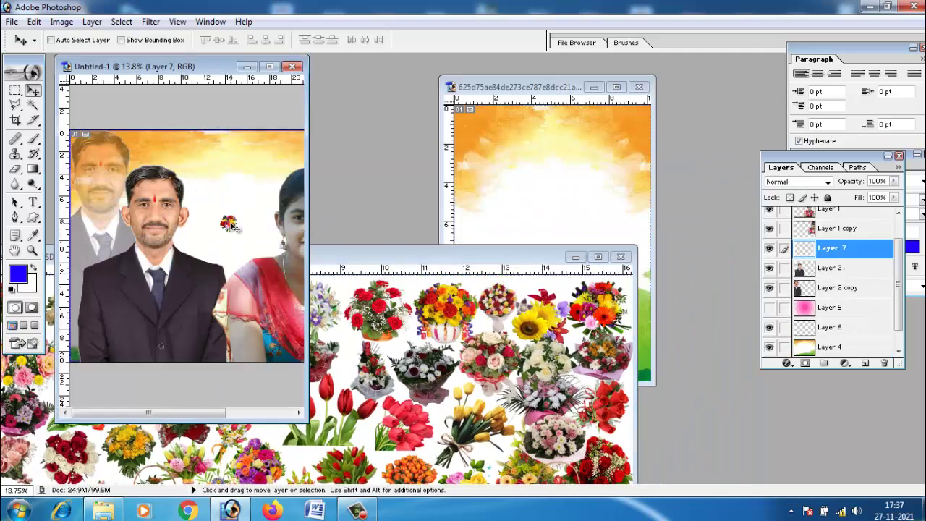
# Maximize the composite, enlarge the pasted bouquet with Free Transform, and move it lower.
pyautogui.click(269, 66)
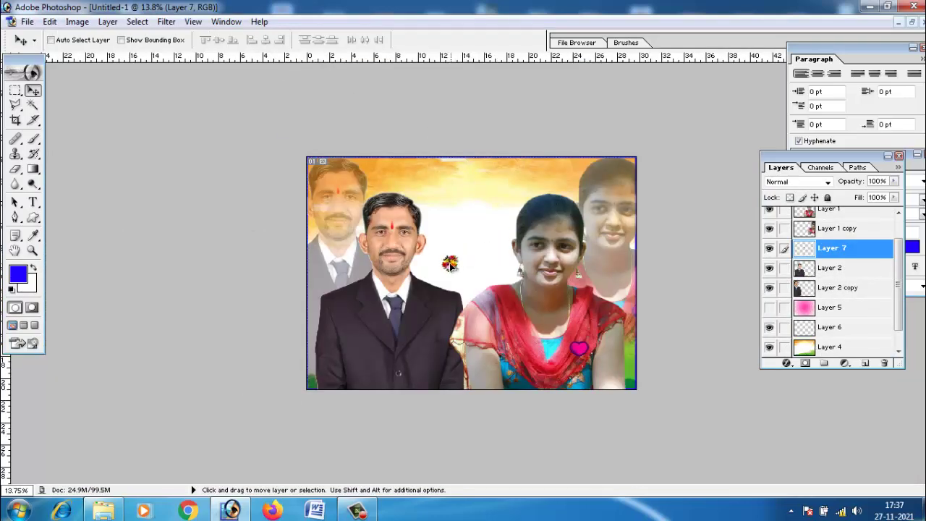
pyautogui.hotkey('ctrl', 't')
pyautogui.moveTo(457, 258)
pyautogui.mouseDown()
pyautogui.moveTo(515, 201)
pyautogui.moveTo(476, 240)
pyautogui.moveTo(480, 223)
pyautogui.mouseUp()
pyautogui.press('Return')
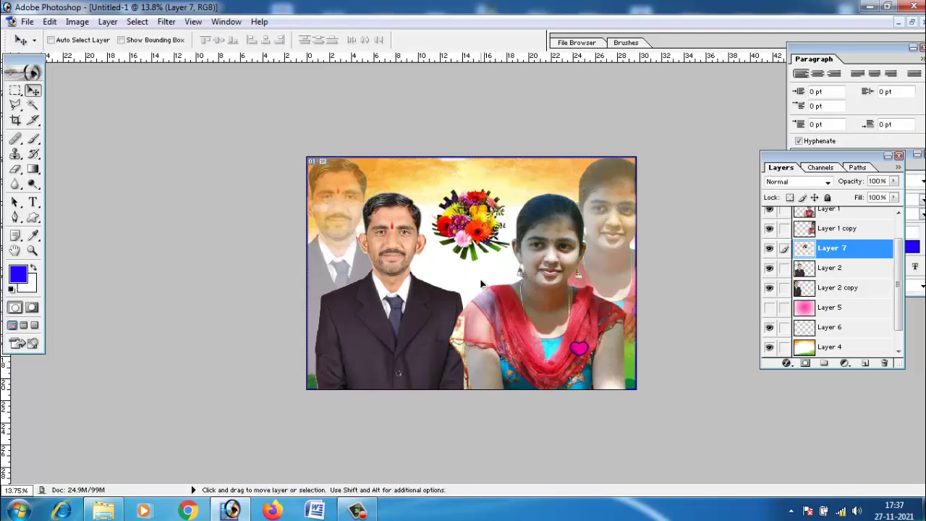
pyautogui.moveTo(481, 283); pyautogui.dragTo(480, 354)
# Raise Layer 7 to the top, set the bouquet between the two faces, and hide it.
pyautogui.moveTo(838, 254); pyautogui.dragTo(833, 230)
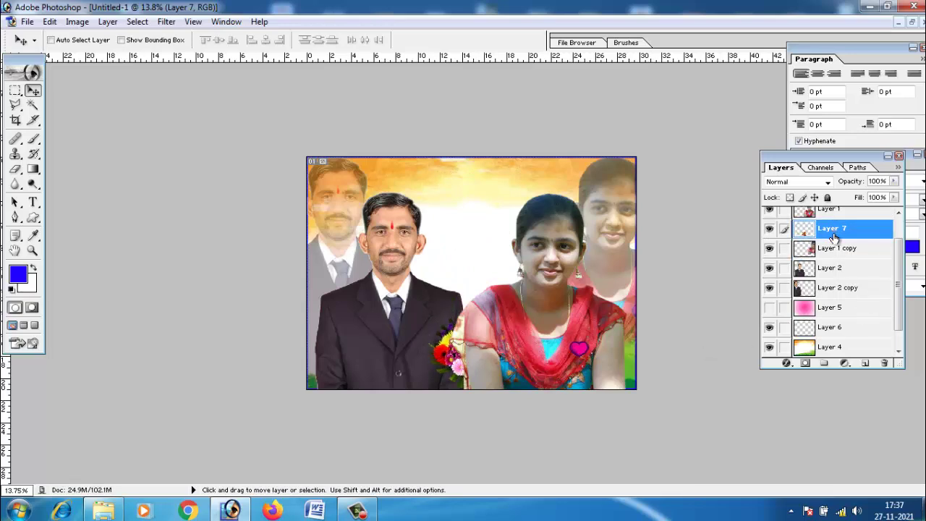
pyautogui.scroll(1, 835, 237)
pyautogui.moveTo(832, 255); pyautogui.dragTo(829, 217)
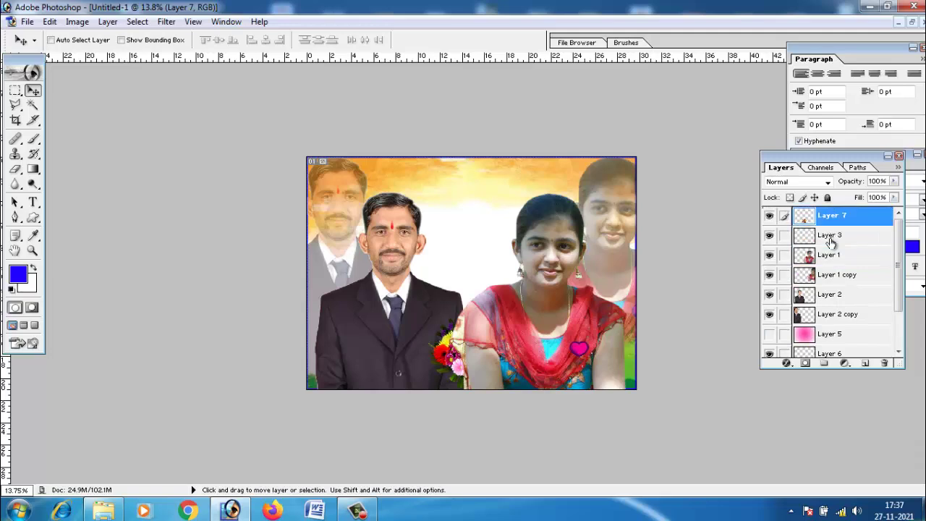
pyautogui.moveTo(469, 359); pyautogui.dragTo(470, 239)
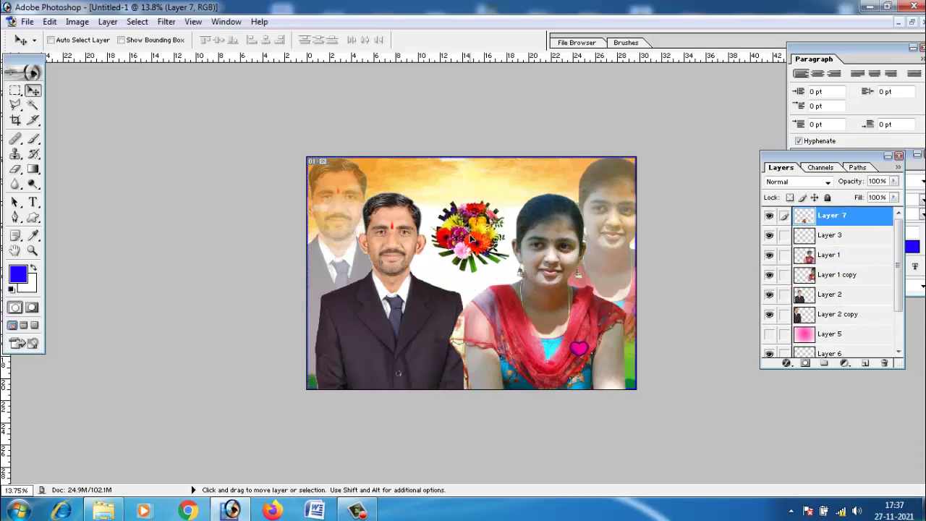
pyautogui.moveTo(485, 240); pyautogui.dragTo(488, 226)
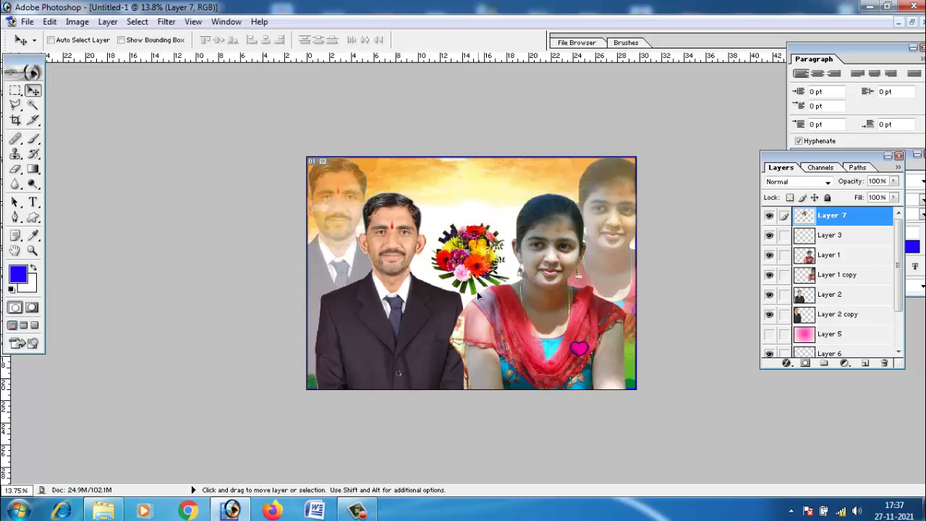
pyautogui.click(769, 215)
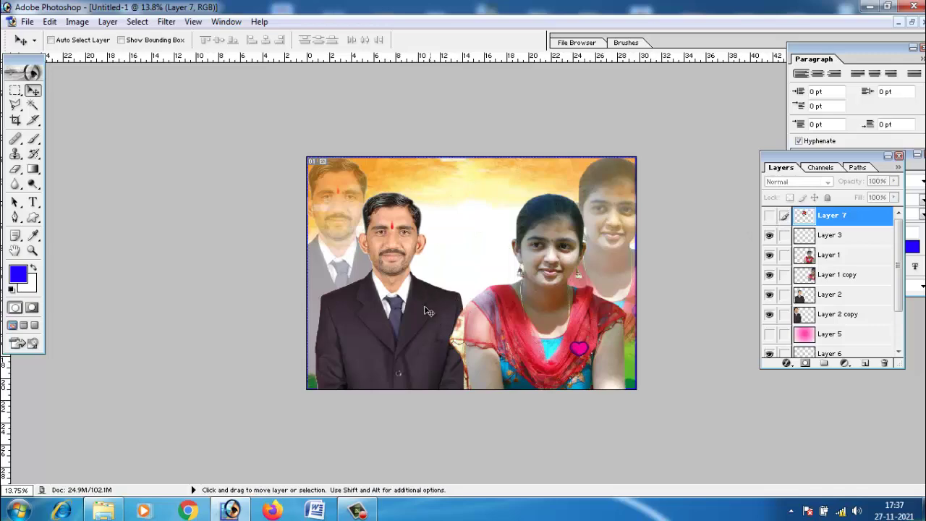
pyautogui.click(28, 22)
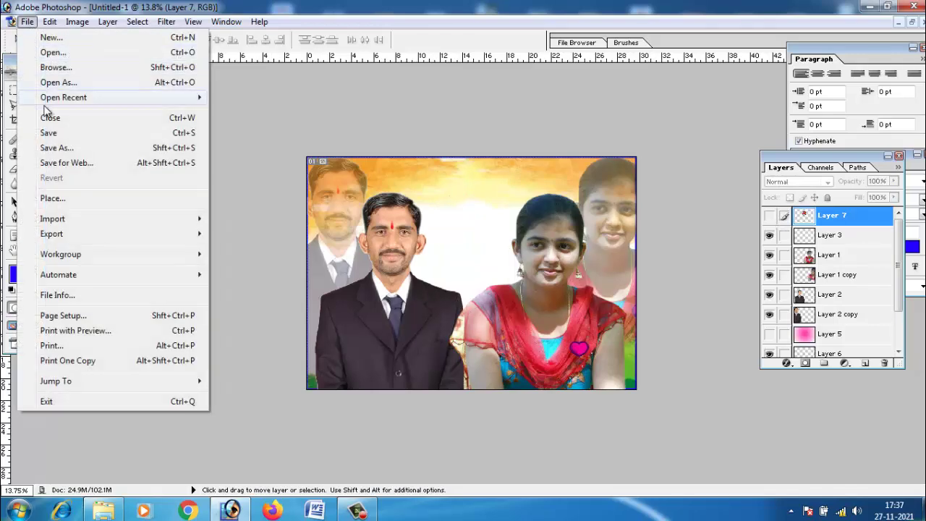
# Save As JPEG named 1456 in the Desktop folder, accepting the default JPEG options.
pyautogui.click(44, 147)
pyautogui.click(385, 327)
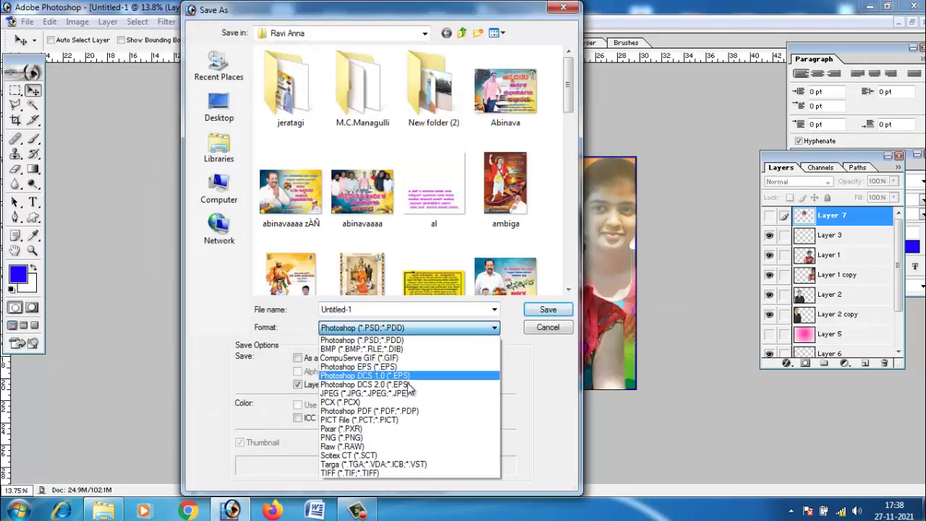
pyautogui.click(409, 391)
pyautogui.click(386, 310)
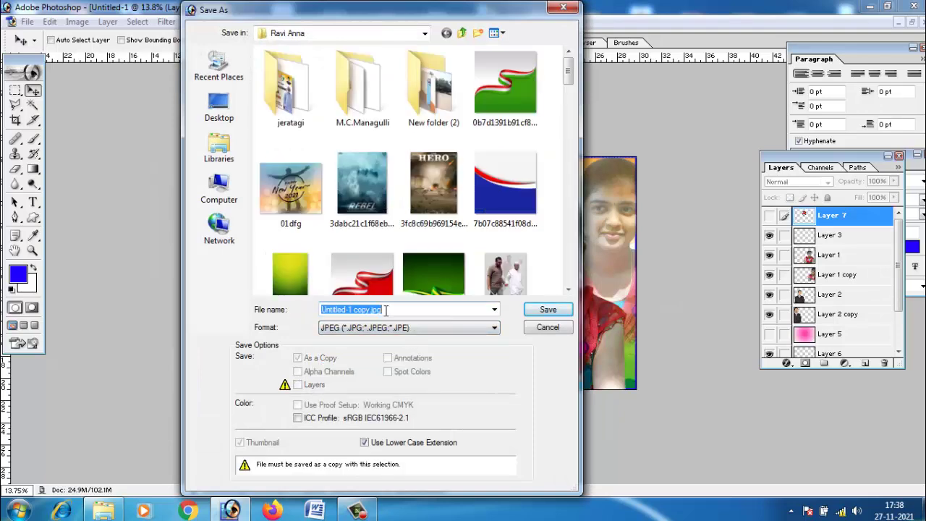
pyautogui.write('1456')
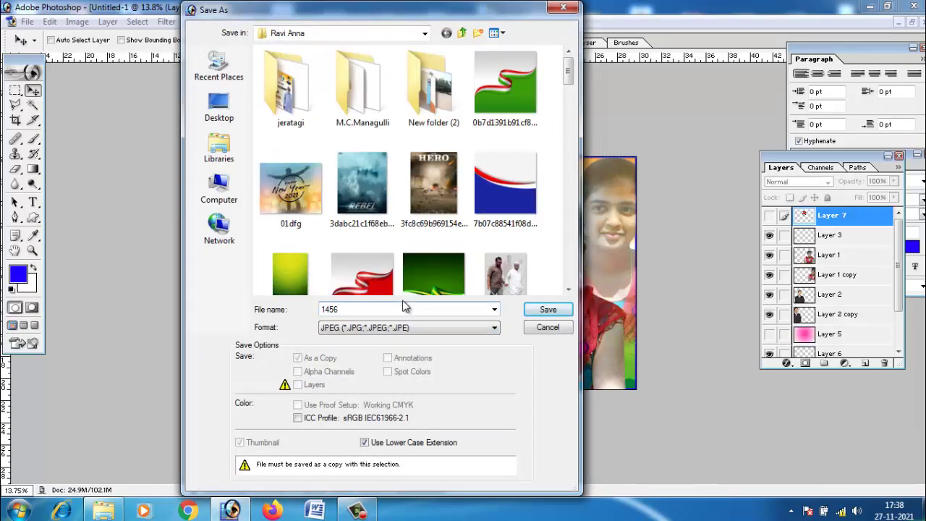
pyautogui.click(219, 108)
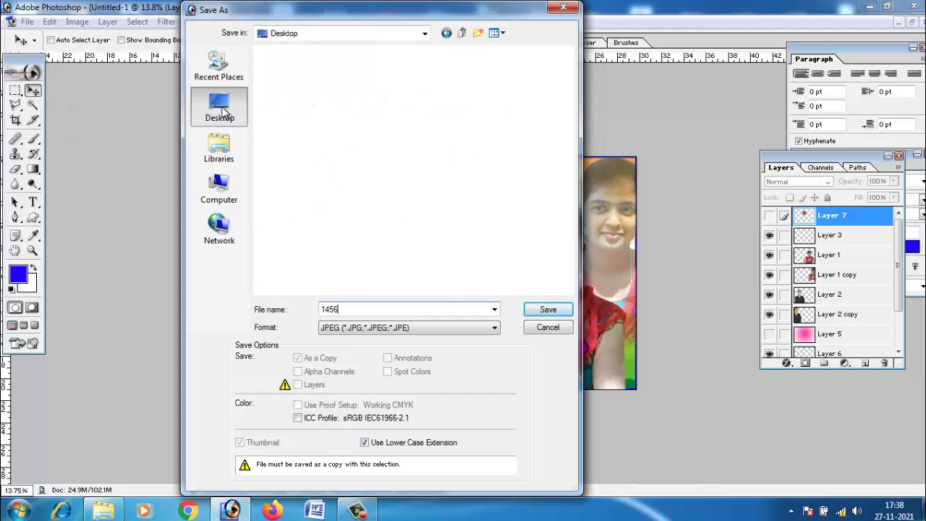
pyautogui.click(550, 312)
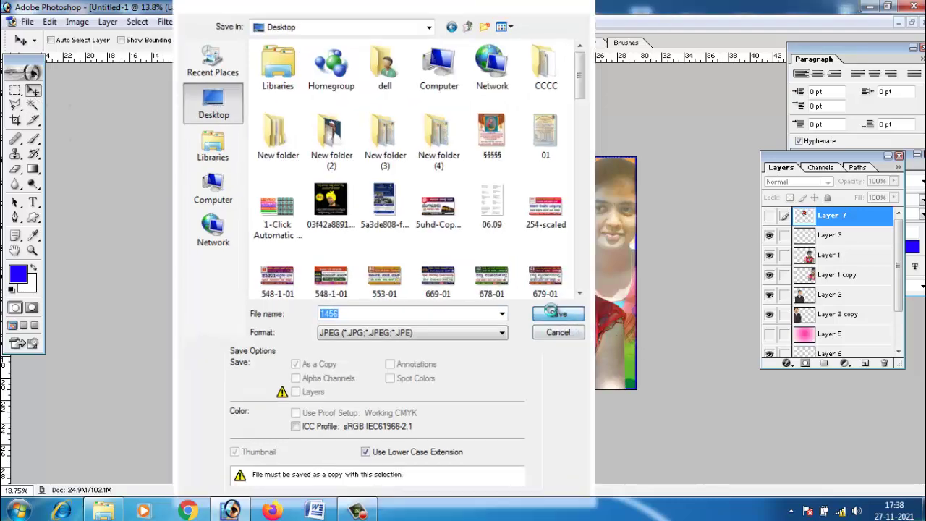
pyautogui.click(564, 163)
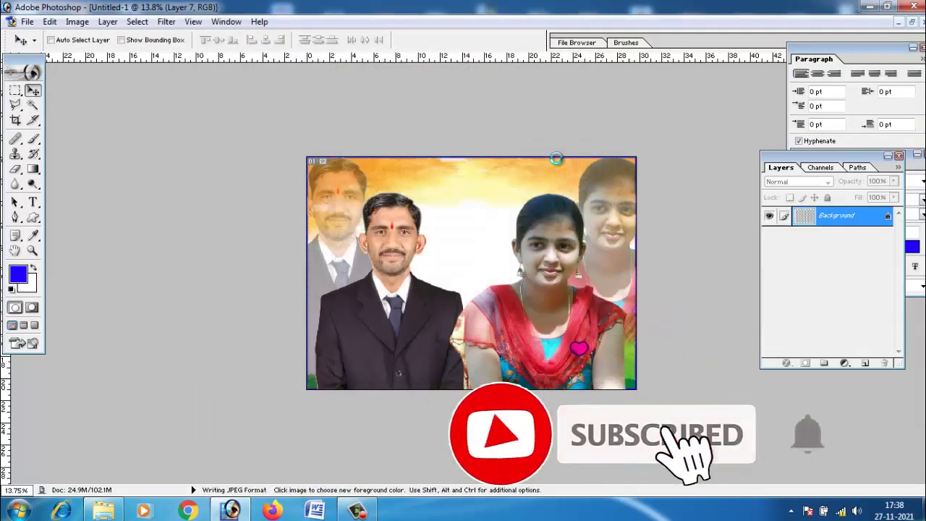
pyautogui.click(871, 6)
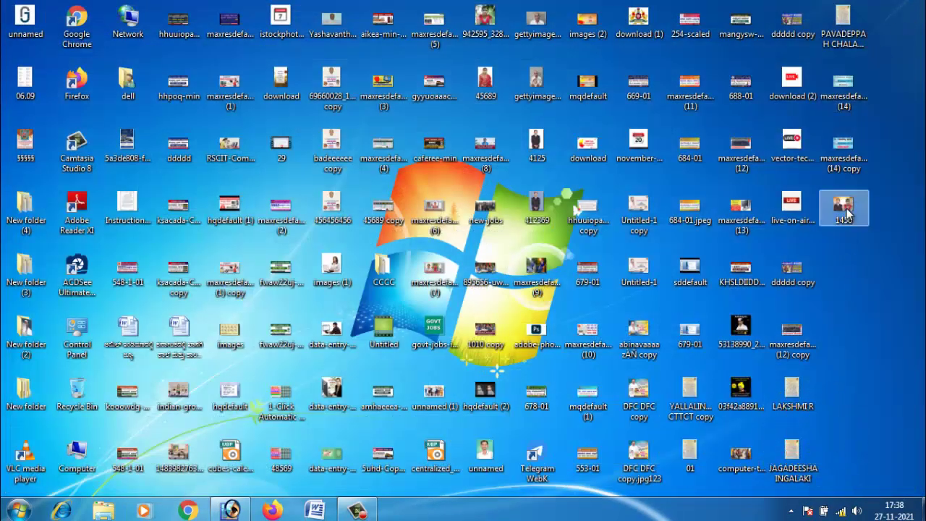
pyautogui.doubleClick(844, 207)
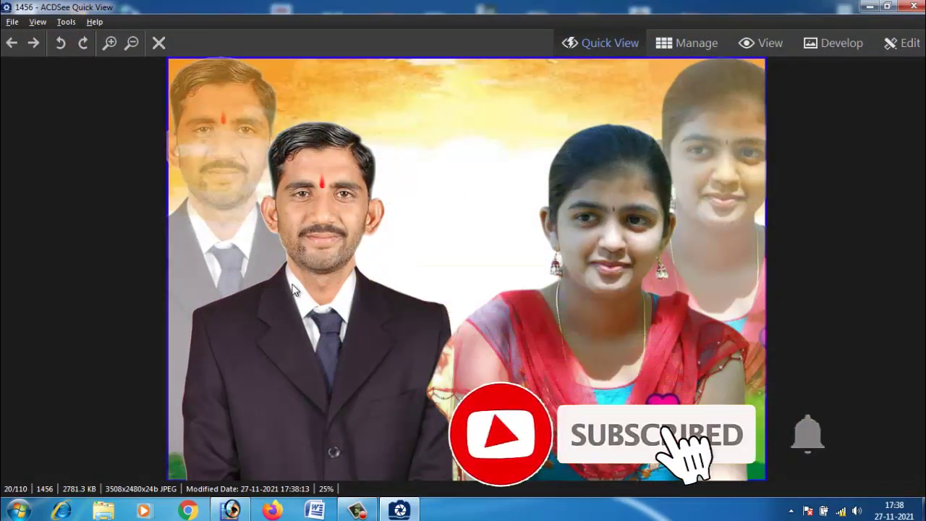
pyautogui.press('Escape')
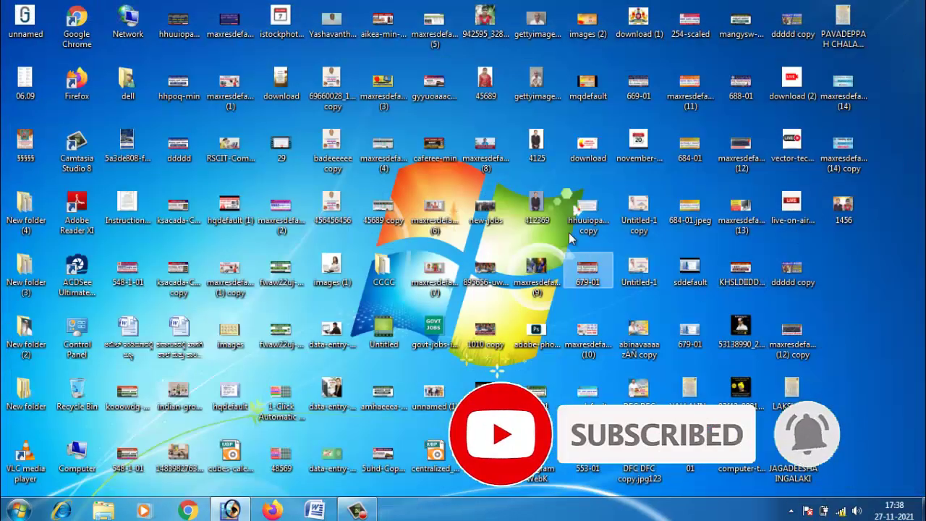
pyautogui.doubleClick(536, 203)
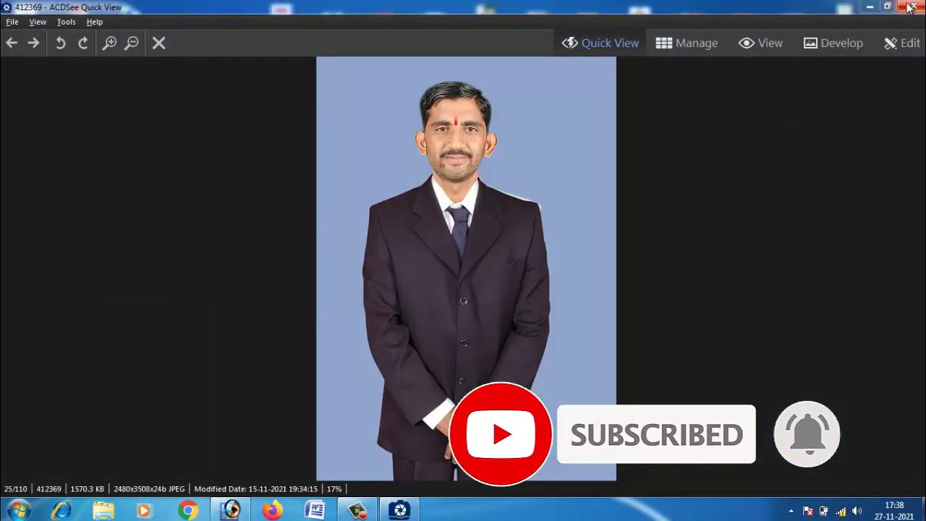
pyautogui.click(911, 5)
pyautogui.doubleClick(487, 86)
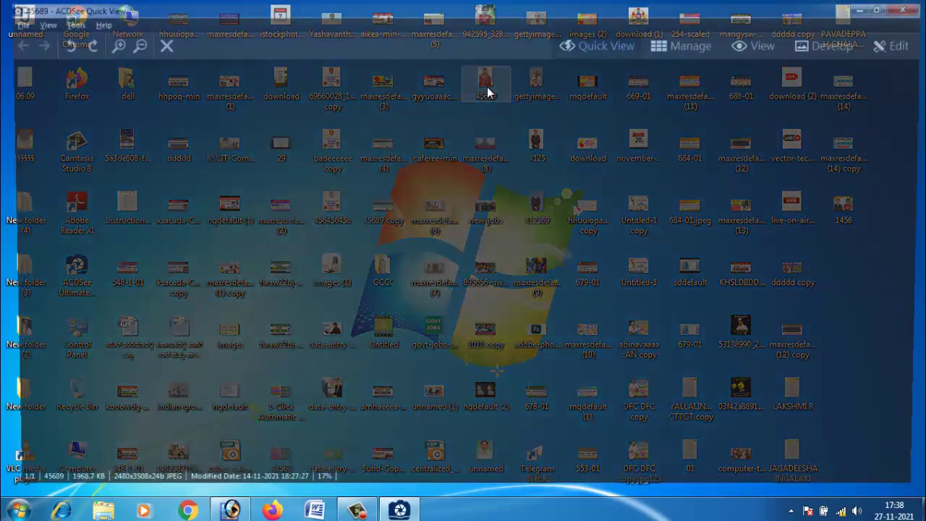
pyautogui.click(914, 7)
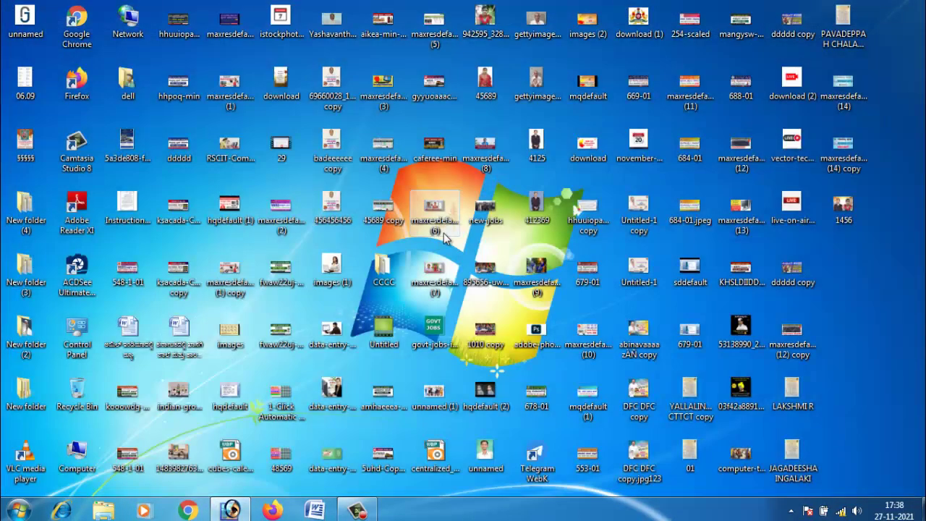
pyautogui.click(242, 513)
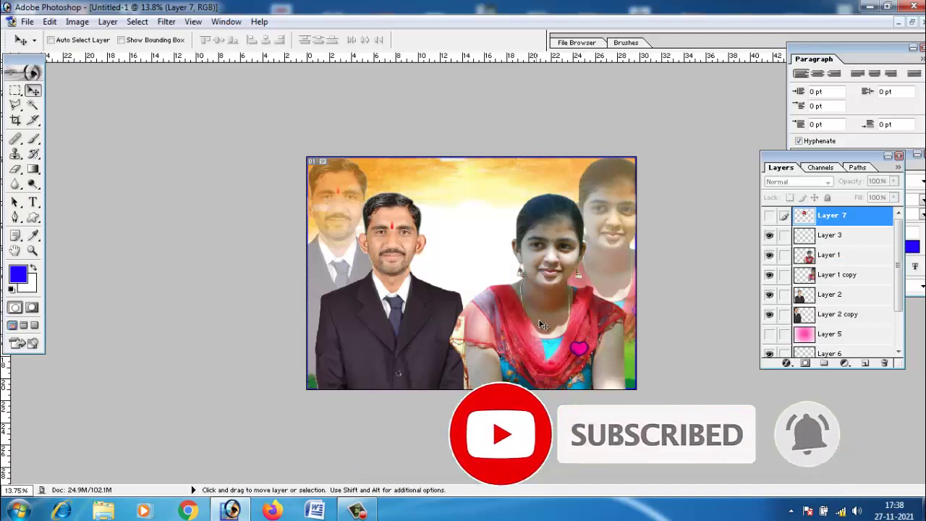